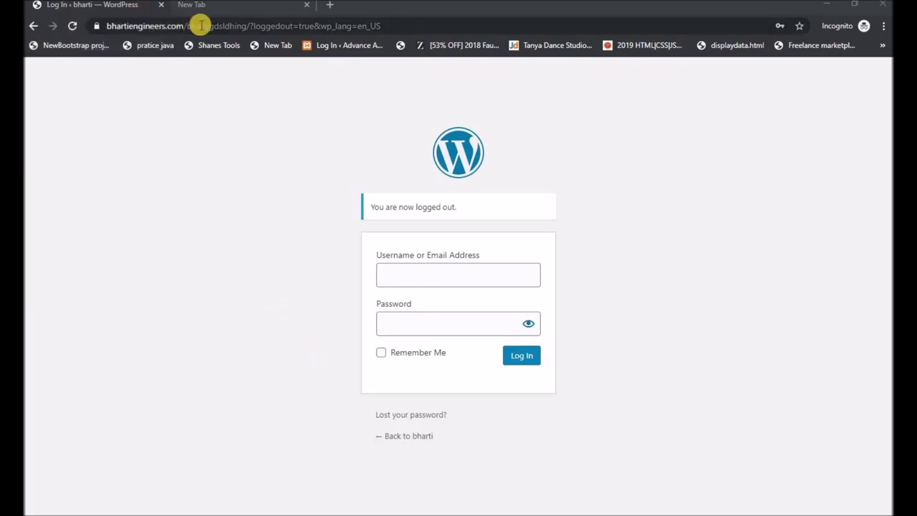
# Fill in the WordPress login form with the saved e-mail address and its stored password.
pyautogui.click(405, 26)
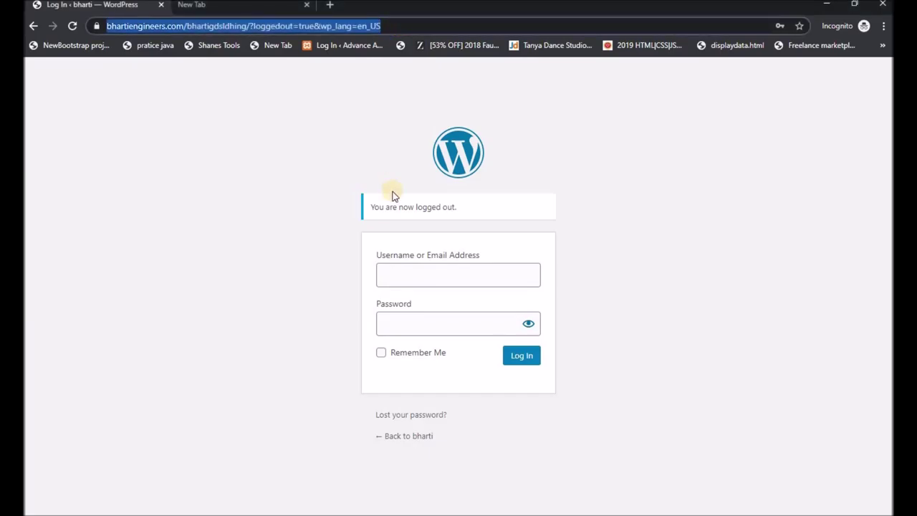
pyautogui.click(365, 277)
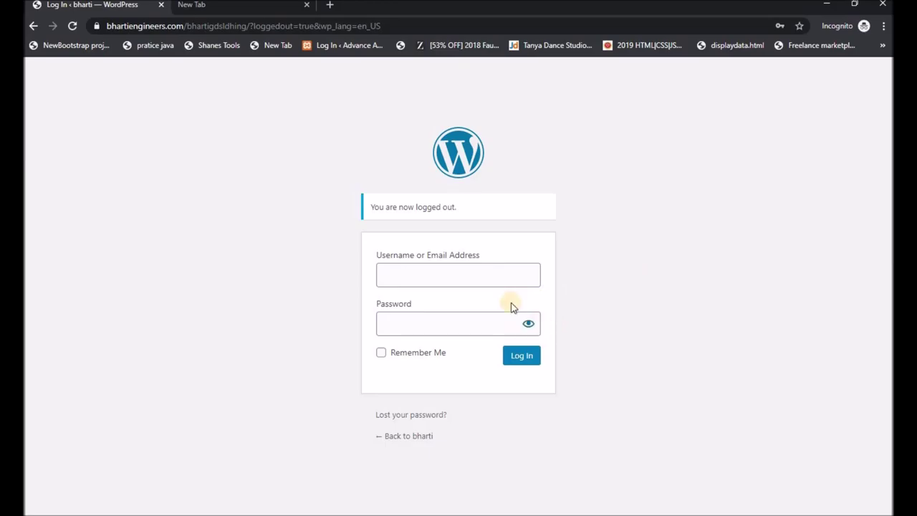
pyautogui.click(487, 278)
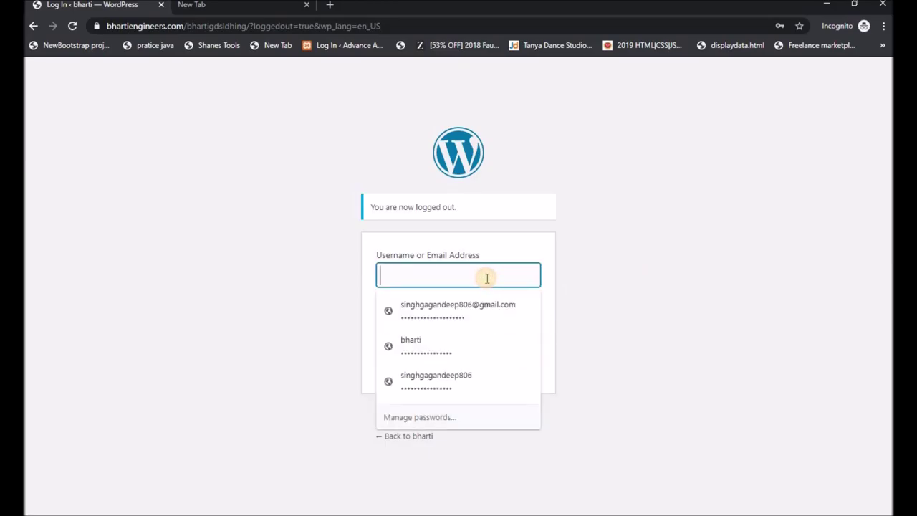
pyautogui.click(465, 313)
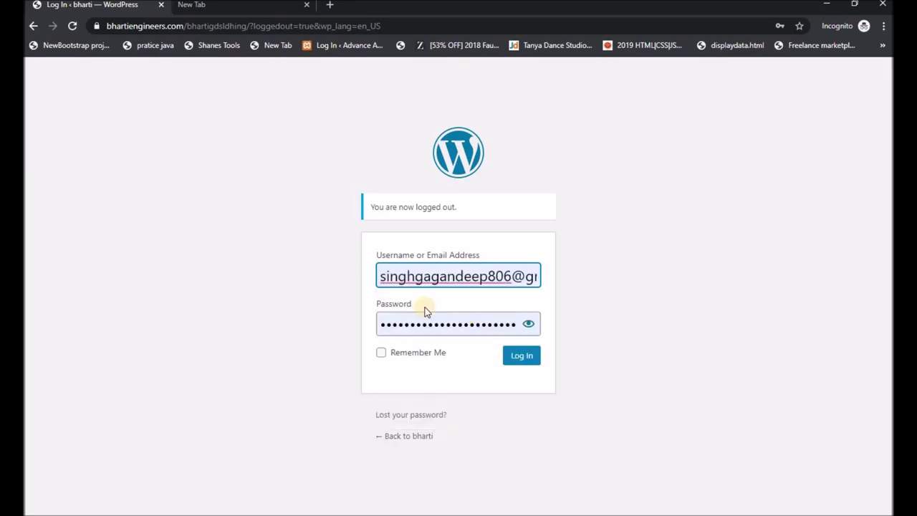
# Reveal the entered password to check it, hide it again, and log in to the WordPress admin area.
pyautogui.click(528, 326)
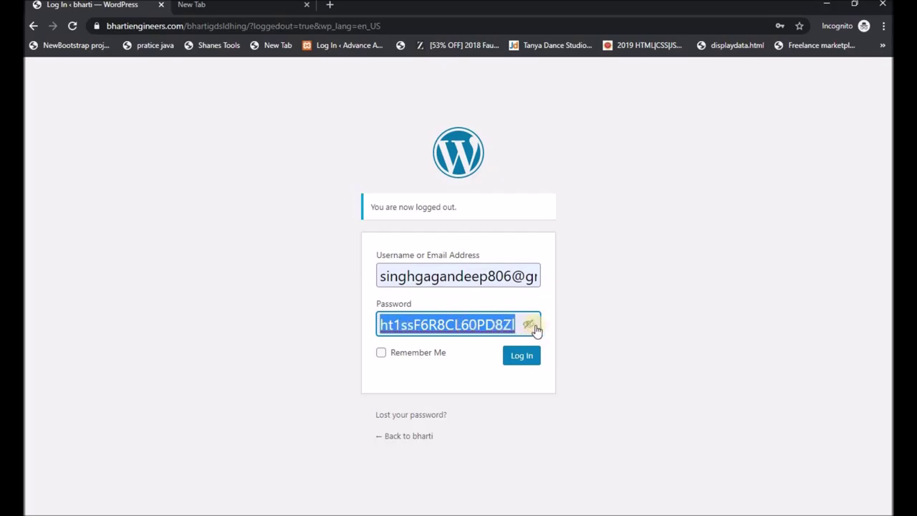
pyautogui.click(535, 328)
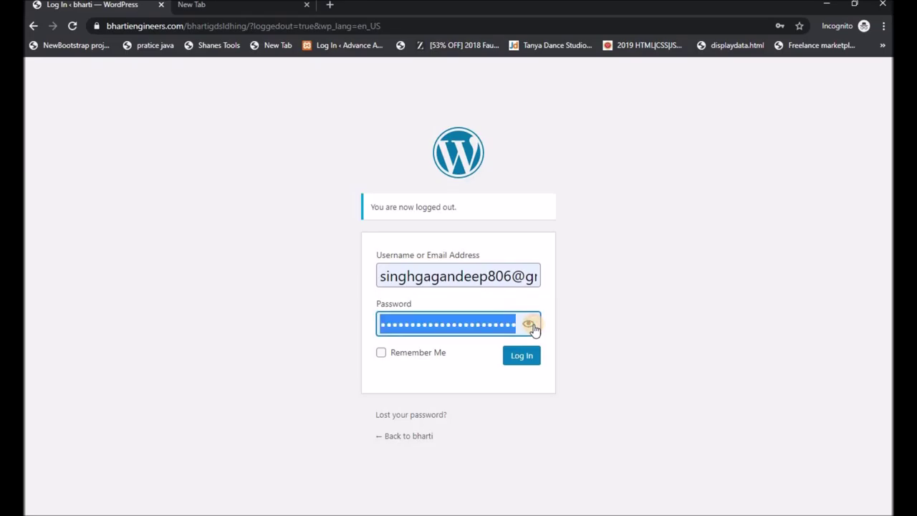
pyautogui.click(535, 328)
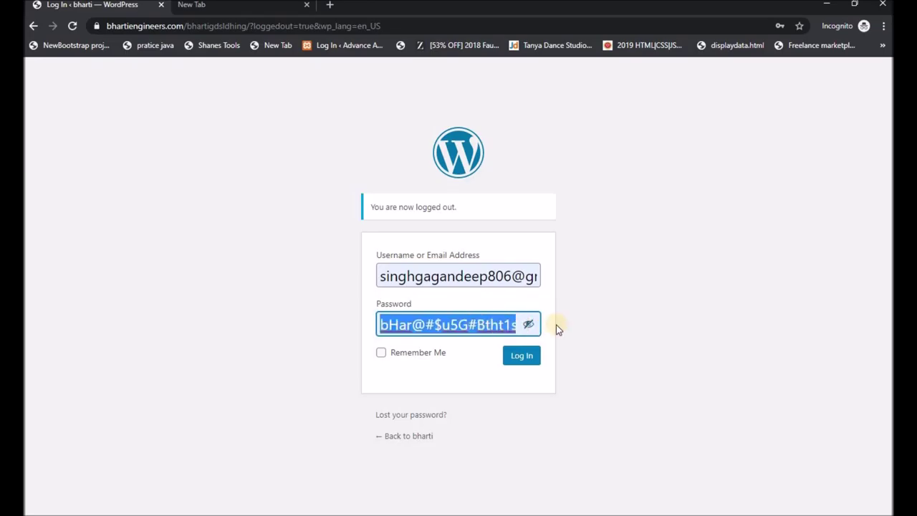
pyautogui.click(530, 327)
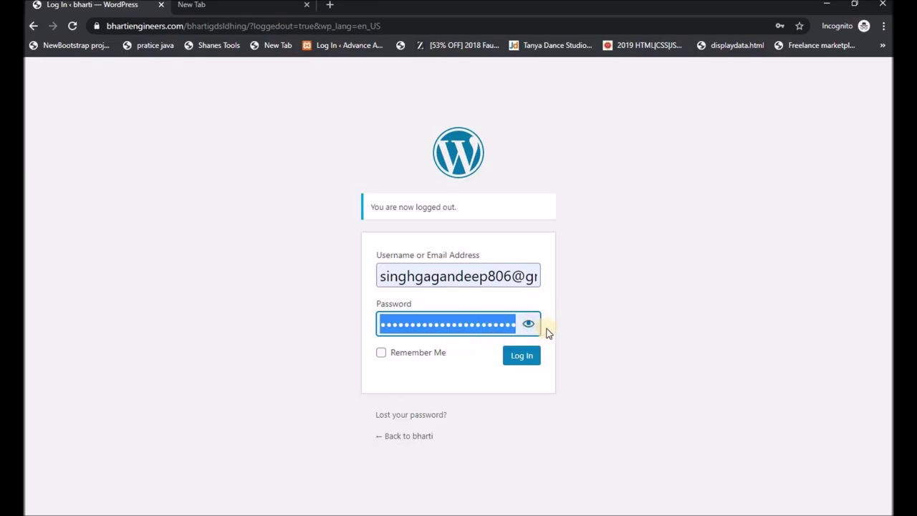
pyautogui.click(640, 243)
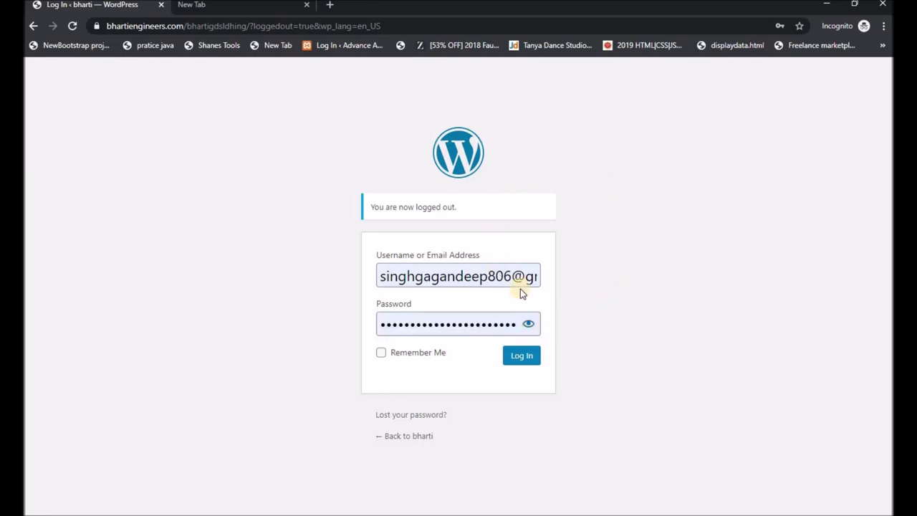
pyautogui.click(528, 324)
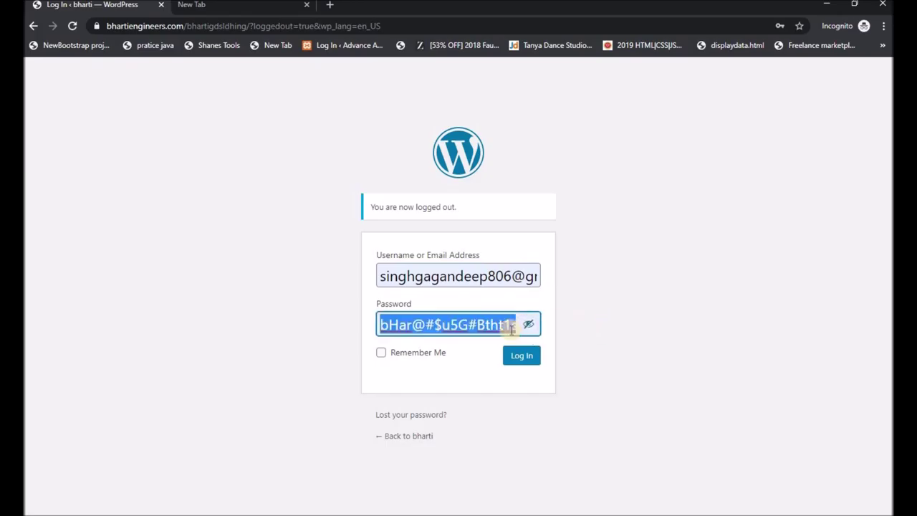
pyautogui.click(586, 318)
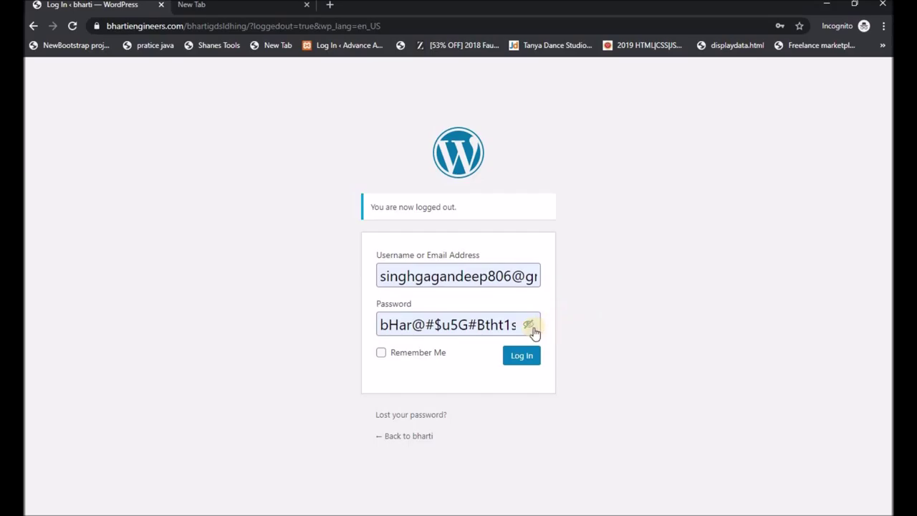
pyautogui.click(530, 326)
pyautogui.click(521, 359)
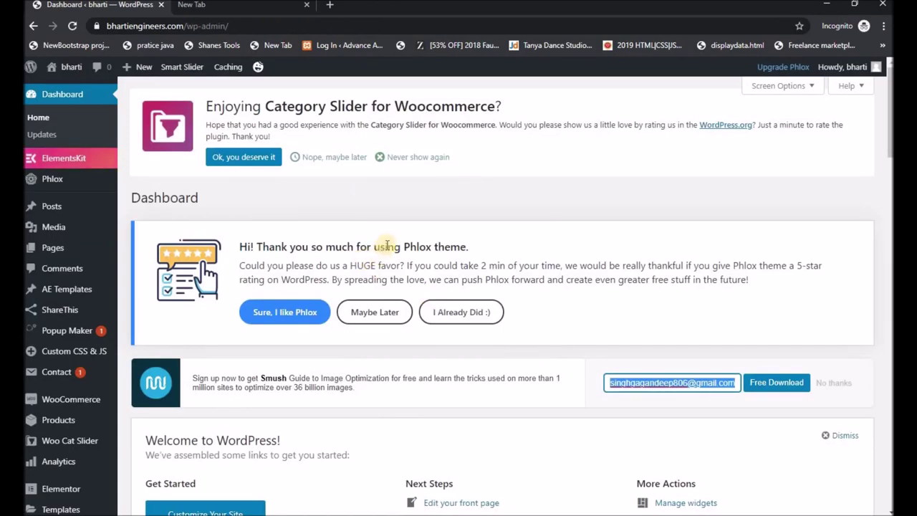
# Look over the admin dashboard, including its notices, welcome section, overview widgets and navigation entries for posts and pages.
pyautogui.scroll(-3, 387, 245)
pyautogui.scroll(3, 387, 245)
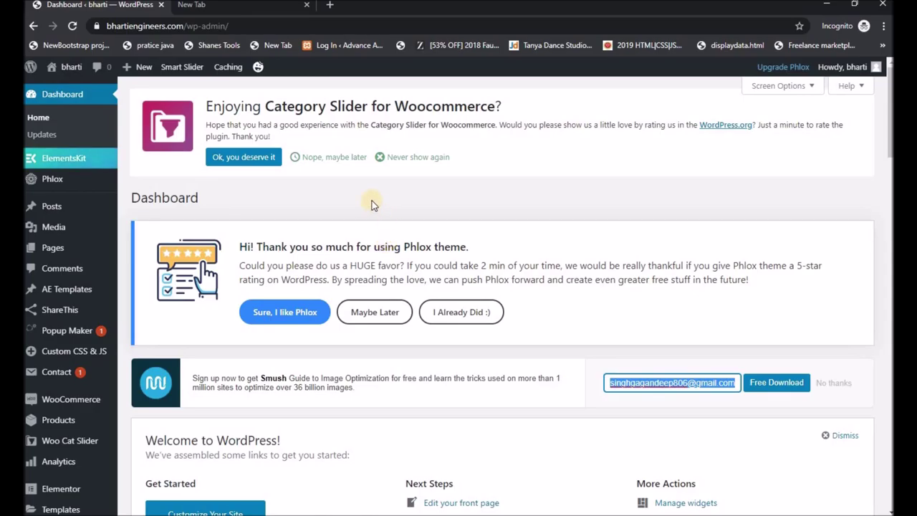
pyautogui.scroll(-1, 371, 203)
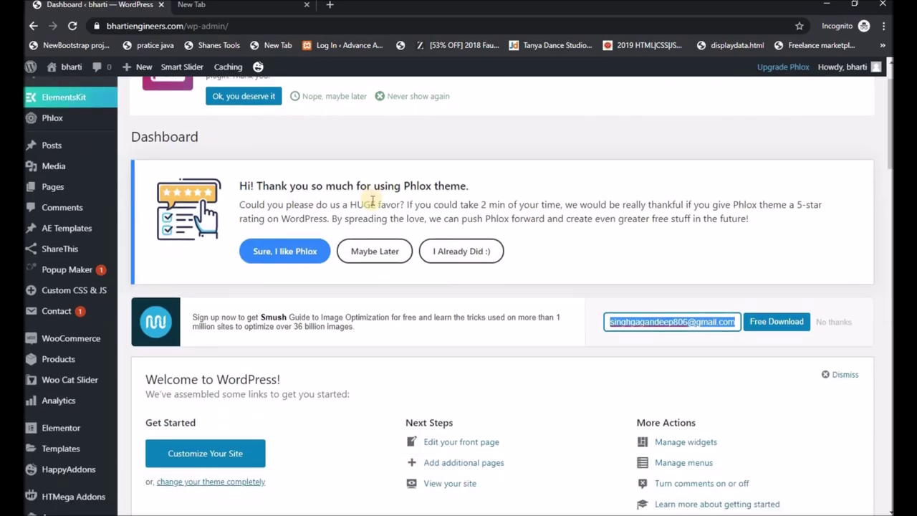
pyautogui.scroll(1, 372, 202)
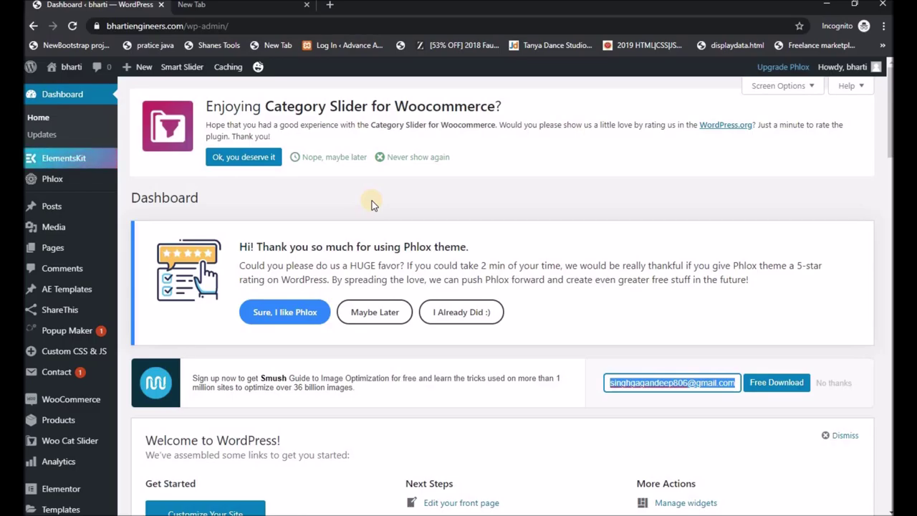
pyautogui.scroll(-3, 372, 200)
pyautogui.scroll(3, 372, 201)
pyautogui.click(505, 201)
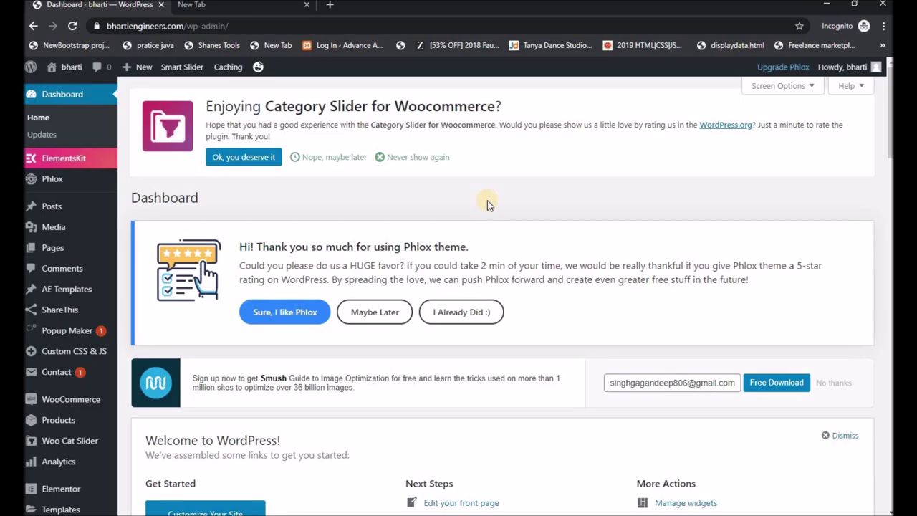
pyautogui.scroll(-5, 488, 200)
pyautogui.scroll(5, 489, 200)
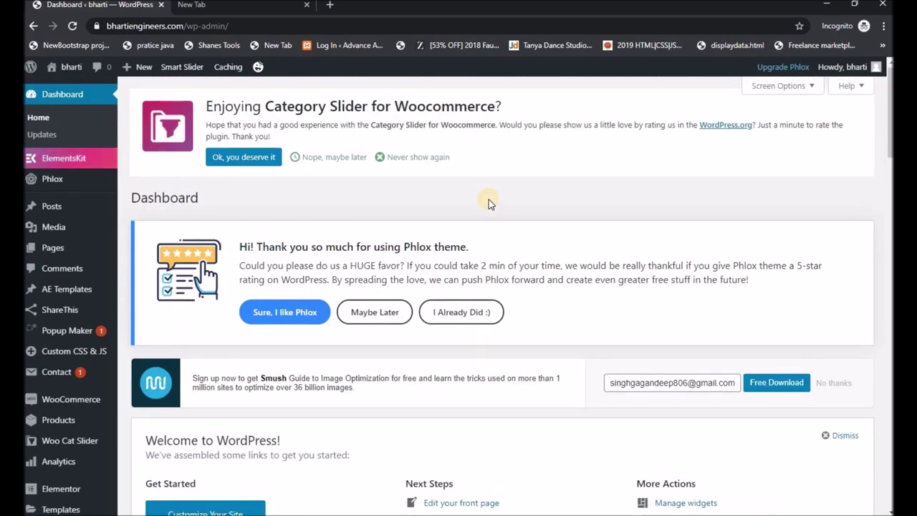
pyautogui.scroll(-2, 488, 201)
pyautogui.scroll(-3, 488, 204)
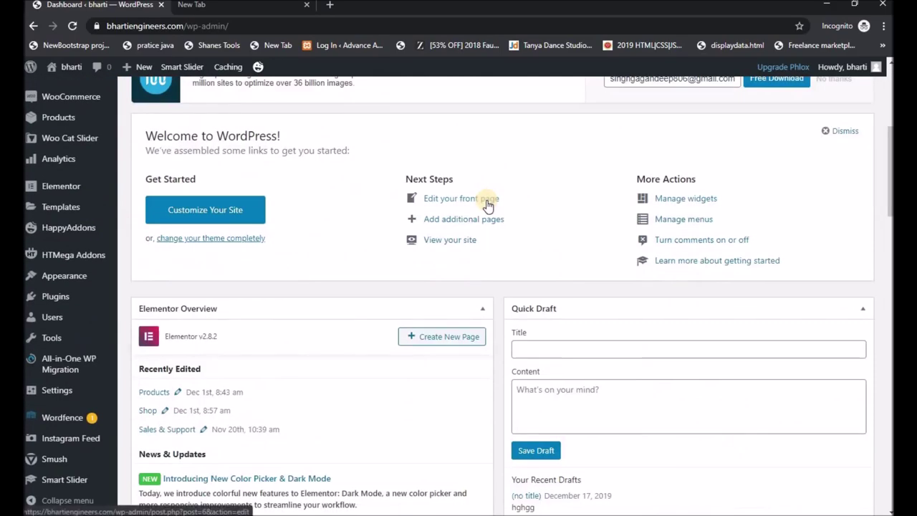
pyautogui.scroll(4, 488, 205)
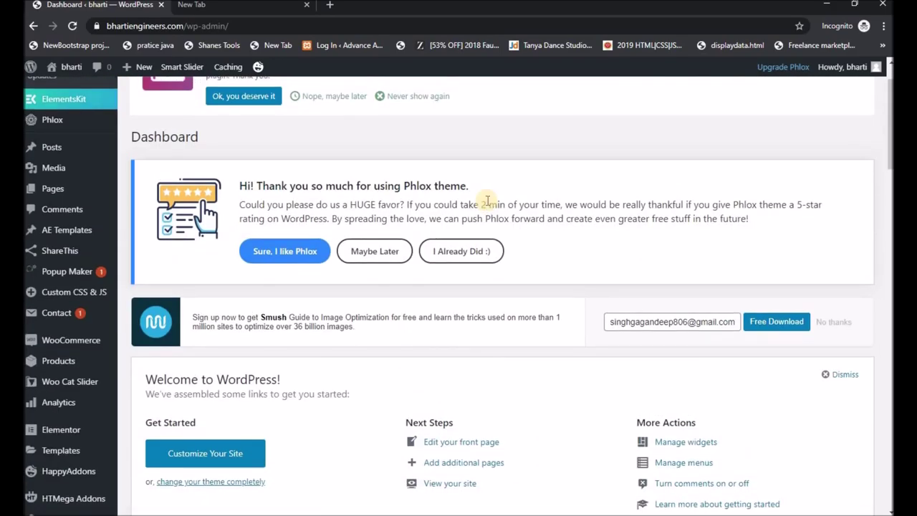
pyautogui.scroll(1, 488, 202)
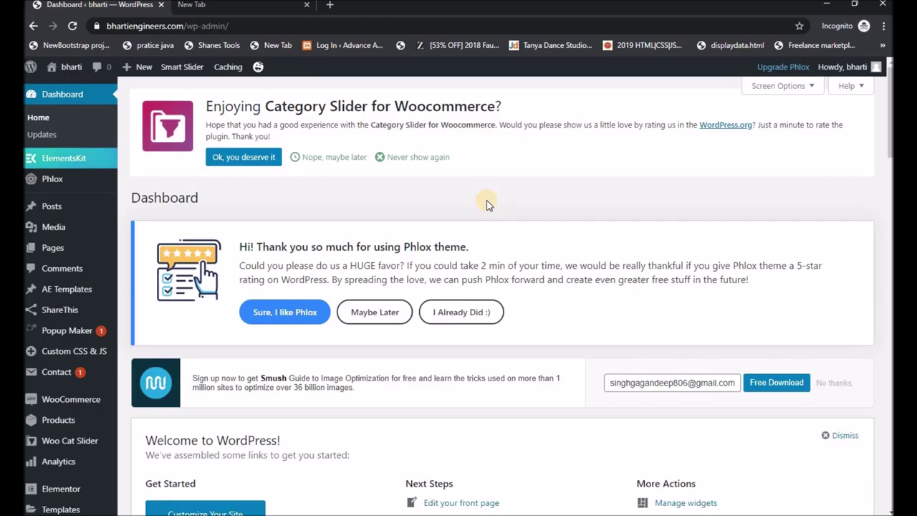
pyautogui.moveTo(843, 72)
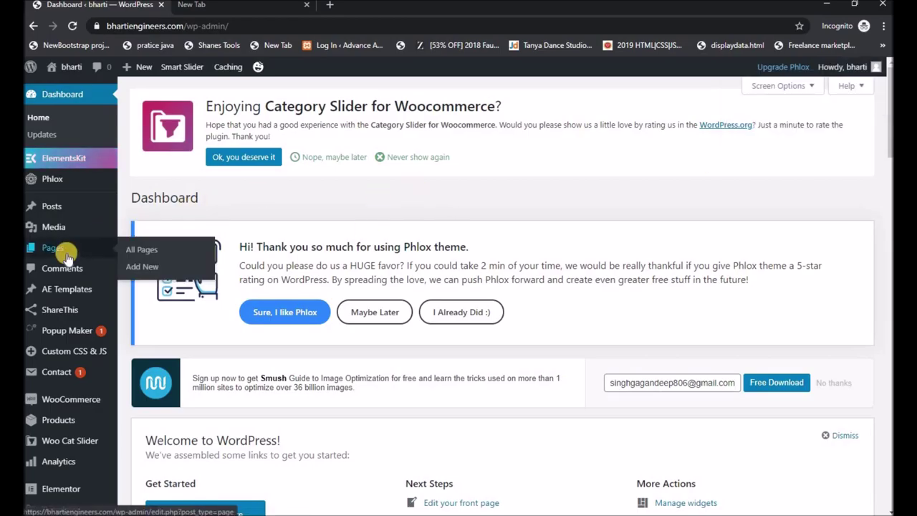
pyautogui.moveTo(66, 209)
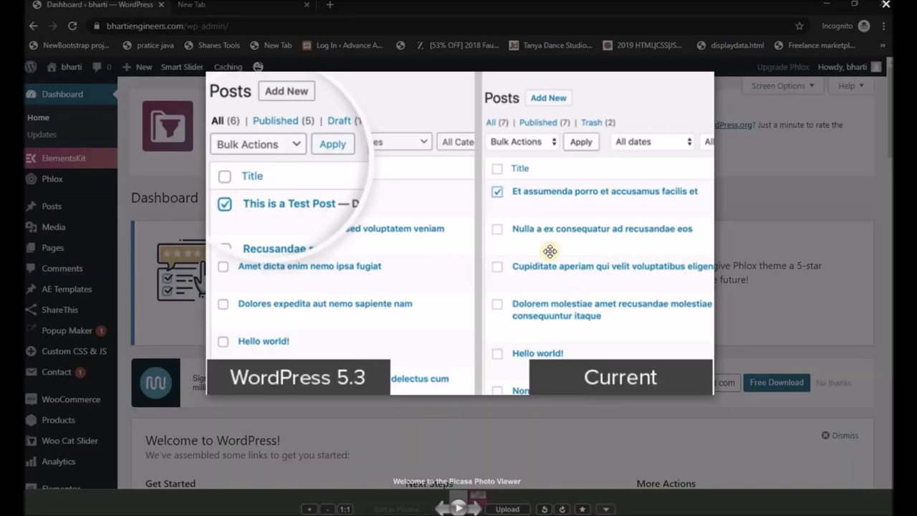
# Examine the image comparing the Posts screen in WordPress 5.3 with the current version, and close the photo viewer.
pyautogui.scroll(2, 404, 190)
pyautogui.scroll(-3, 403, 190)
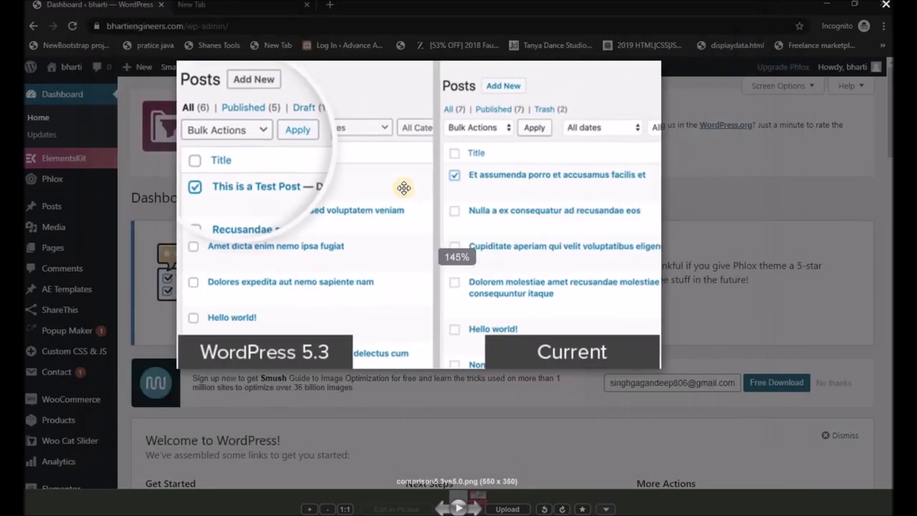
pyautogui.scroll(4, 347, 214)
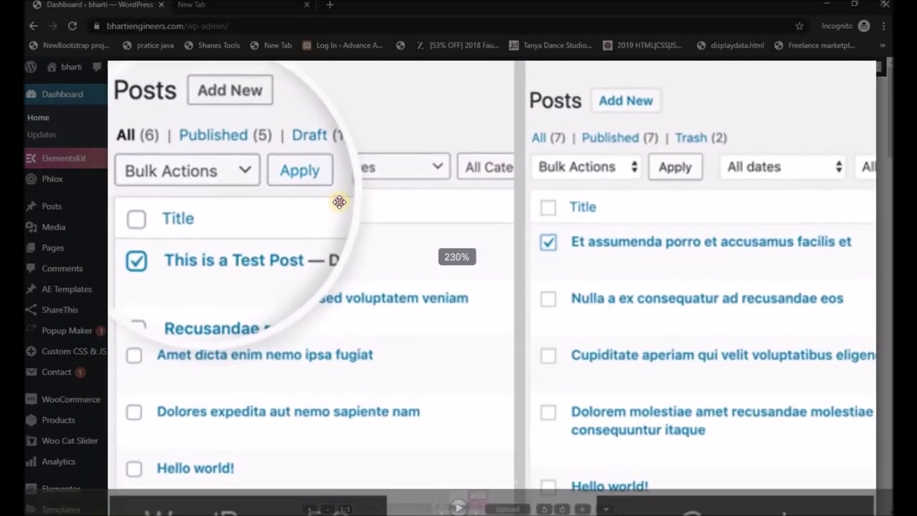
pyautogui.scroll(-2, 347, 214)
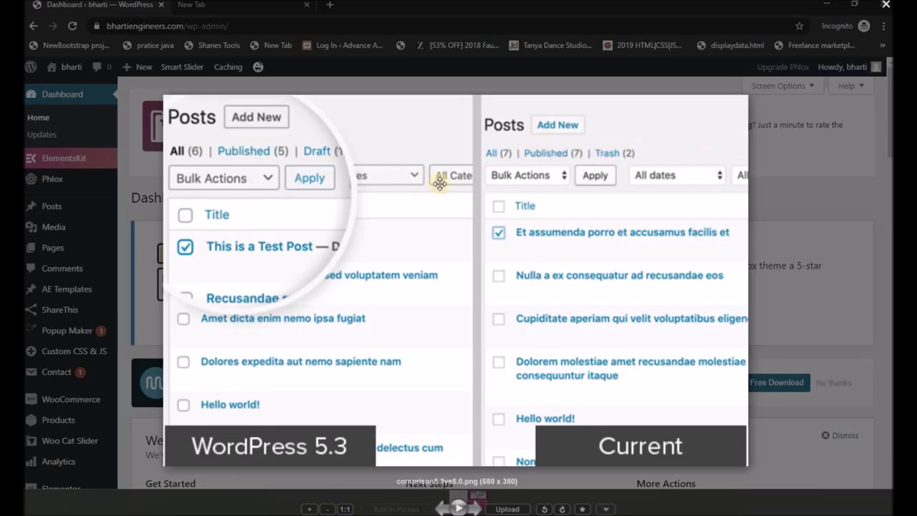
pyautogui.click(787, 169)
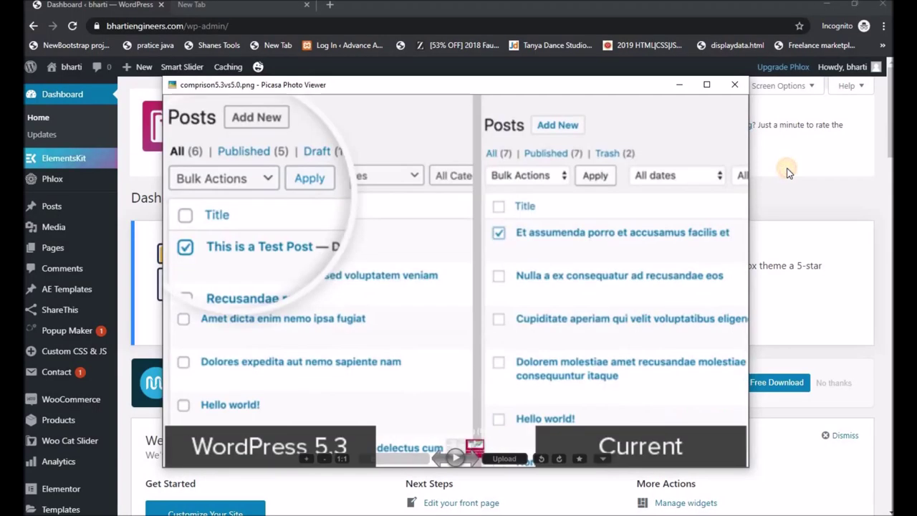
pyautogui.click(735, 86)
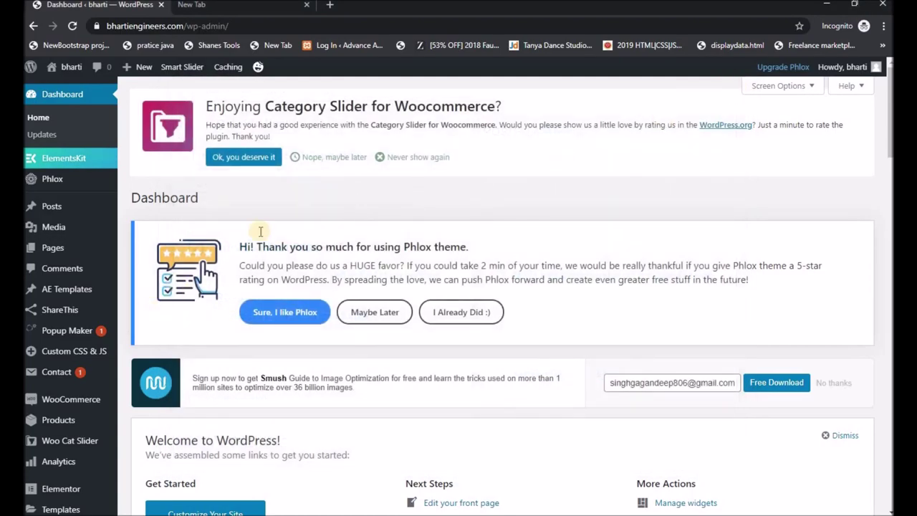
# Open the list of all posts and start a new post.
pyautogui.scroll(-3, 208, 201)
pyautogui.scroll(3, 155, 222)
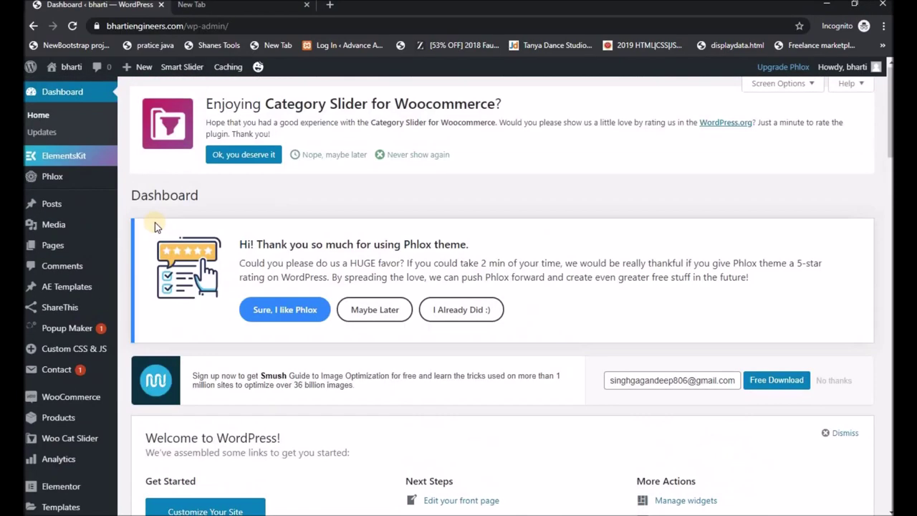
pyautogui.moveTo(54, 251)
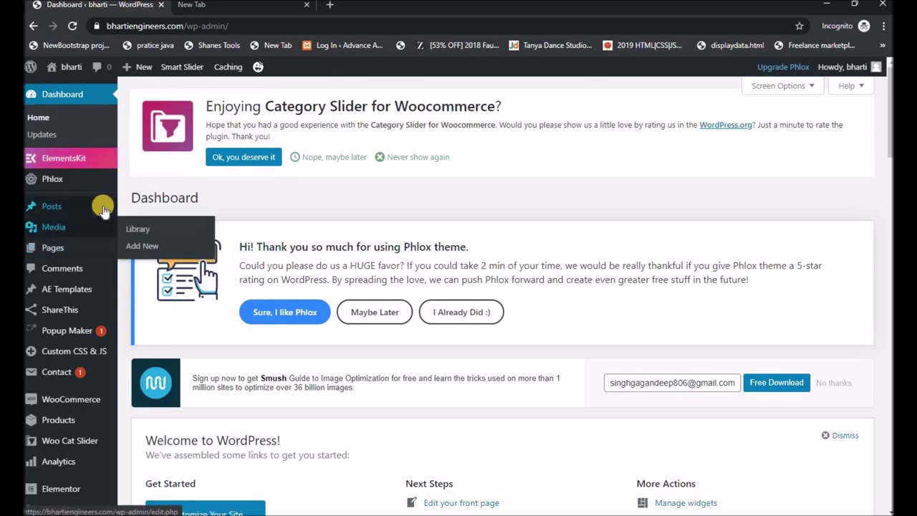
pyautogui.click(44, 206)
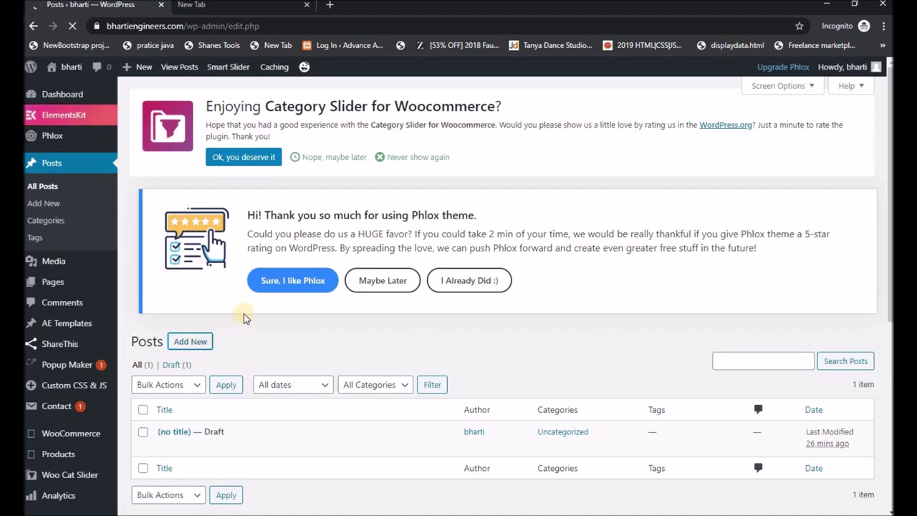
pyautogui.scroll(-3, 243, 317)
pyautogui.scroll(3, 243, 317)
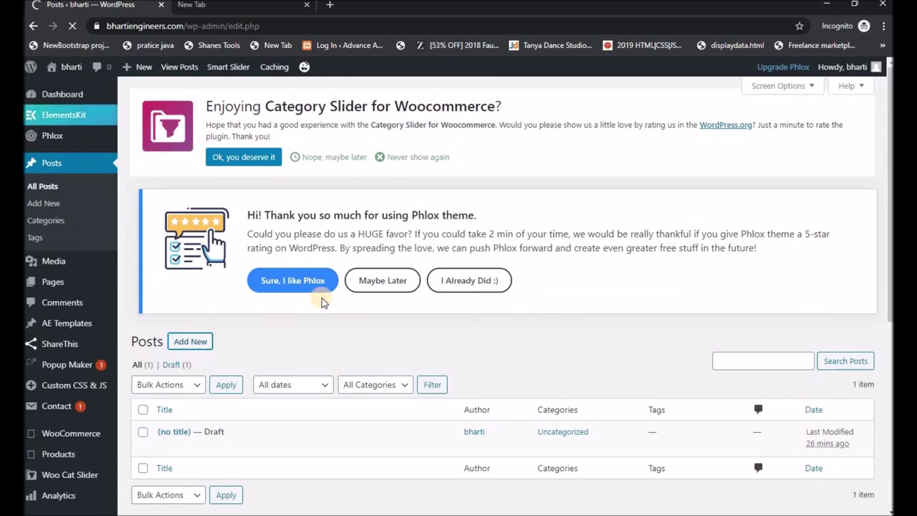
pyautogui.scroll(-3, 348, 283)
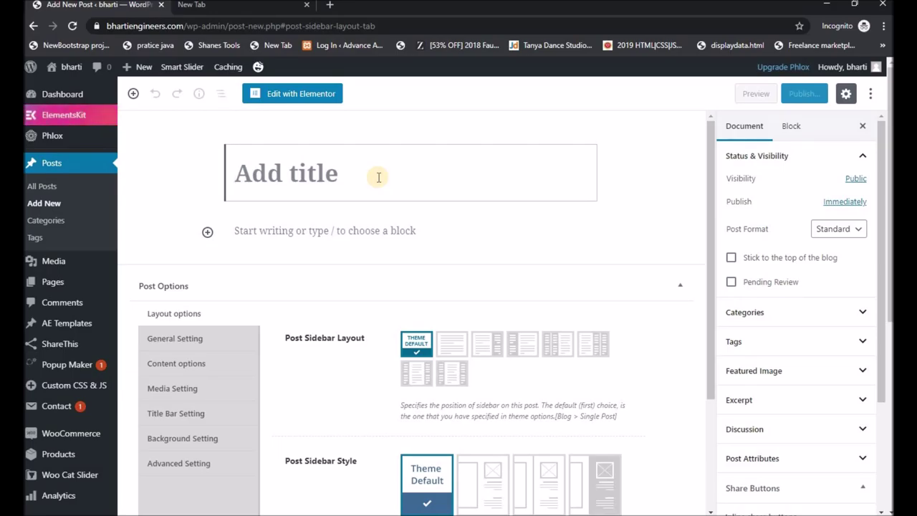
# Enter "New title" as the new post's title, with a capital N.
pyautogui.write('new')
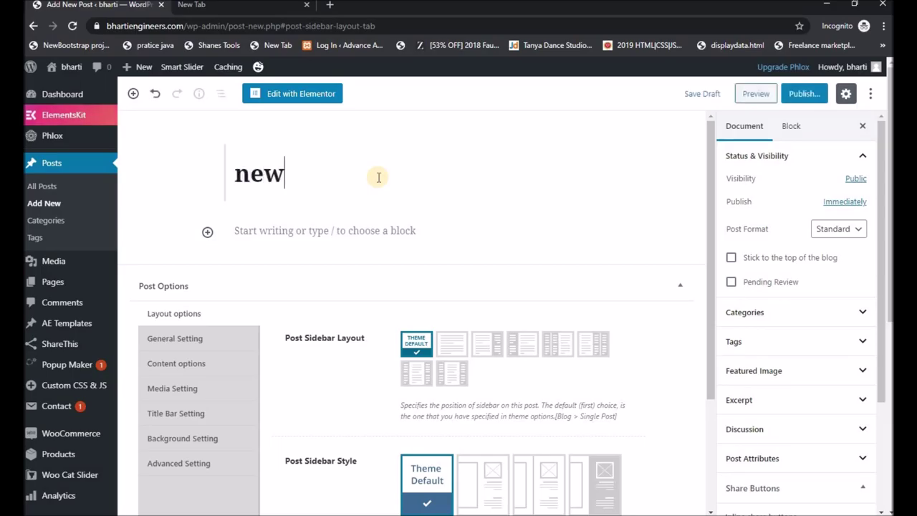
pyautogui.write(' title')
pyautogui.press('Left')
pyautogui.press('Left')
pyautogui.press('Left')
pyautogui.press('Left')
pyautogui.press('Left')
pyautogui.press('Left')
pyautogui.press('Left')
pyautogui.press('Left')
pyautogui.press('Left')
pyautogui.press('Delete')
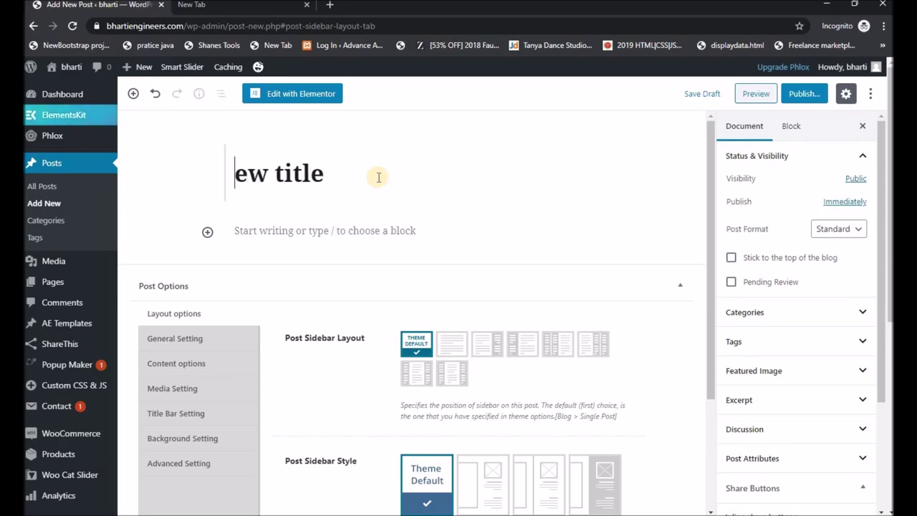
pyautogui.write('N')
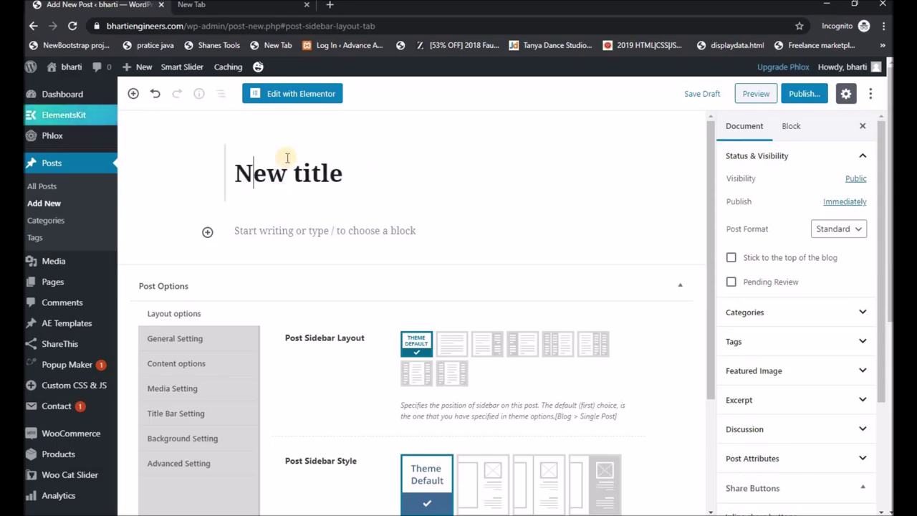
# Browse the block library, examining the most used, common, formatting and layout element blocks, and close it without inserting any.
pyautogui.click(133, 95)
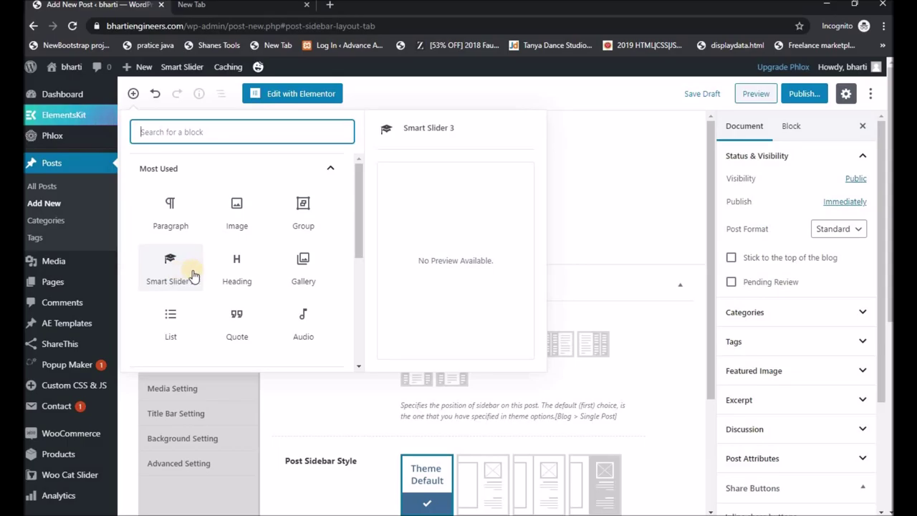
pyautogui.moveTo(354, 195); pyautogui.dragTo(351, 243)
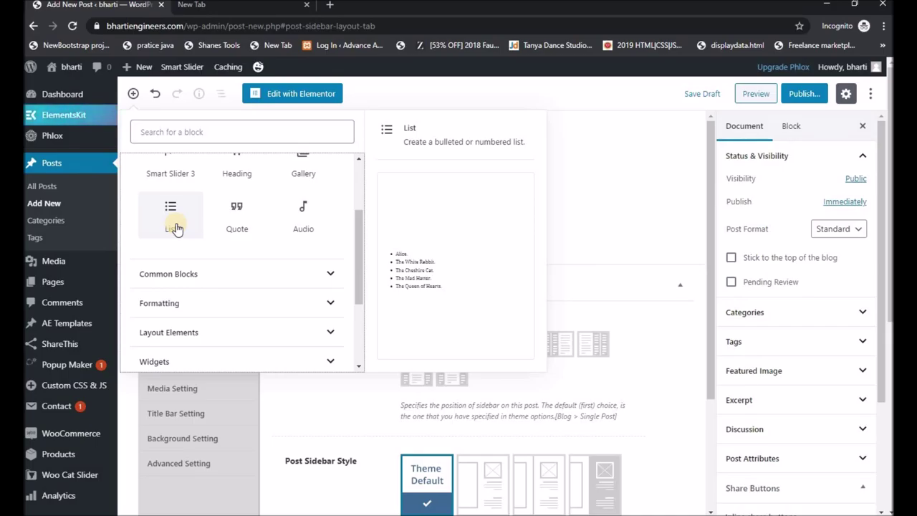
pyautogui.click(251, 271)
pyautogui.scroll(1, 164, 205)
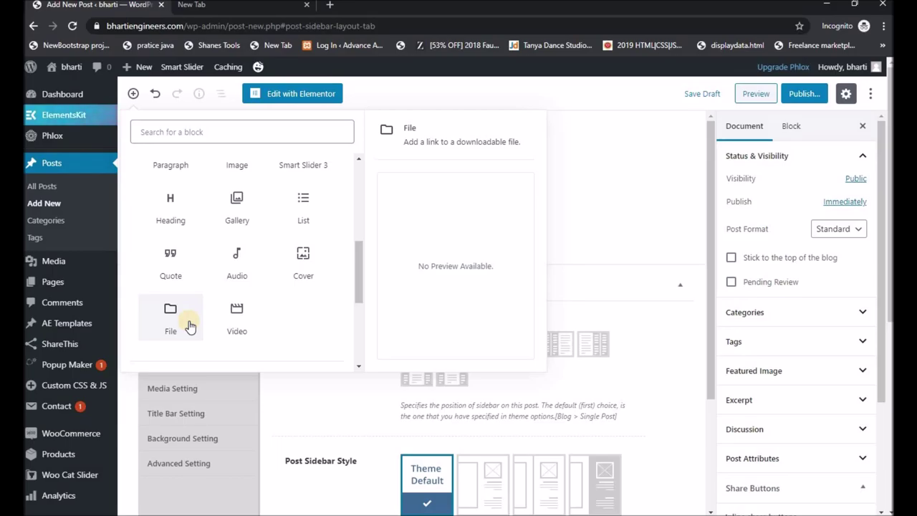
pyautogui.moveTo(360, 247); pyautogui.dragTo(360, 305)
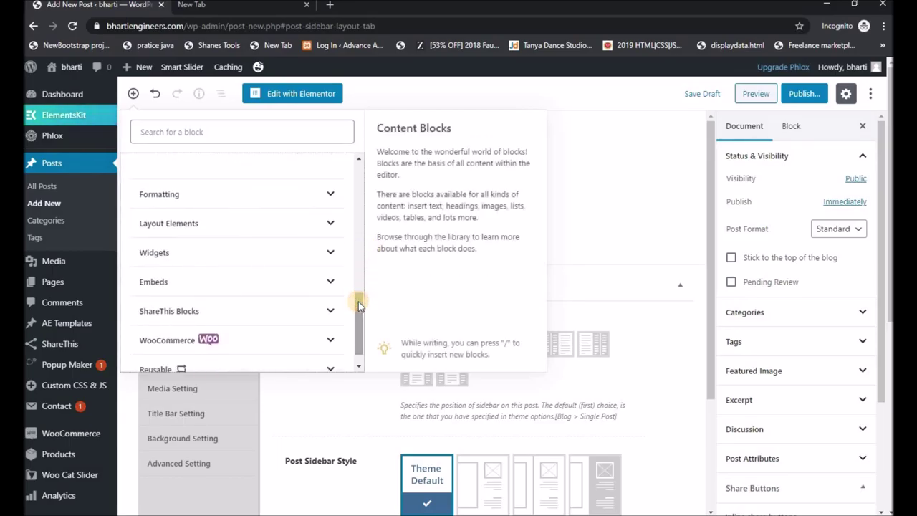
pyautogui.click(338, 203)
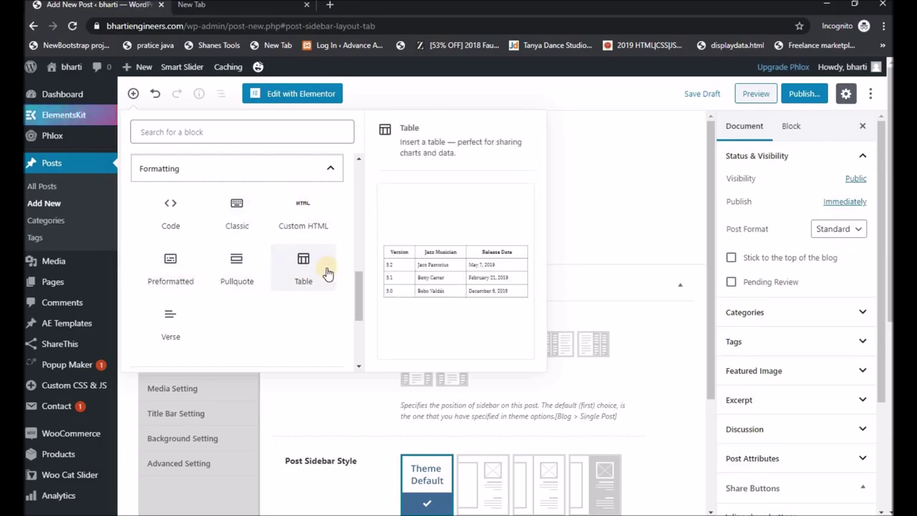
pyautogui.scroll(-1, 242, 287)
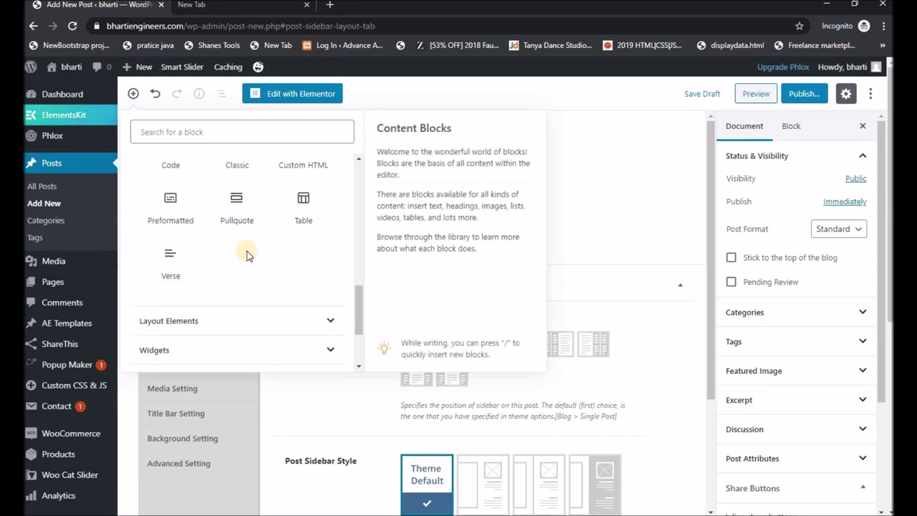
pyautogui.scroll(-2, 251, 236)
pyautogui.click(266, 192)
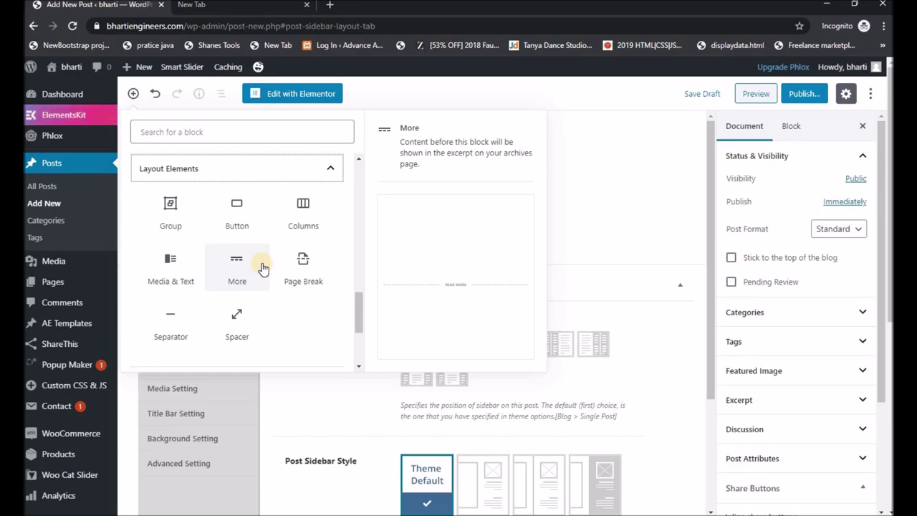
pyautogui.scroll(-3, 263, 267)
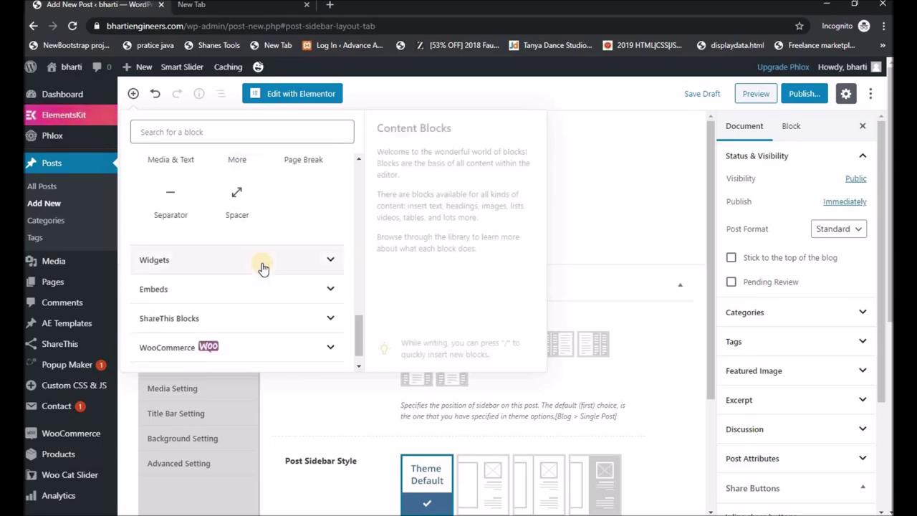
pyautogui.click(602, 200)
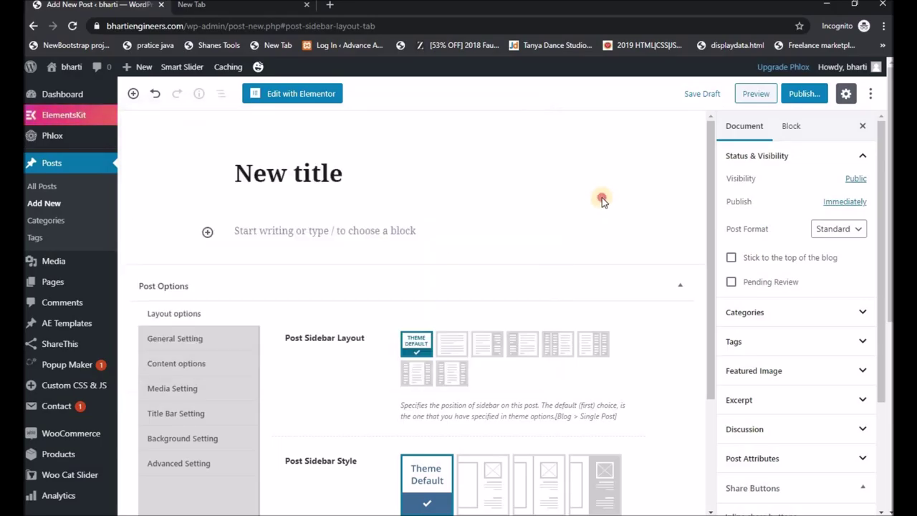
pyautogui.click(132, 94)
pyautogui.click(564, 150)
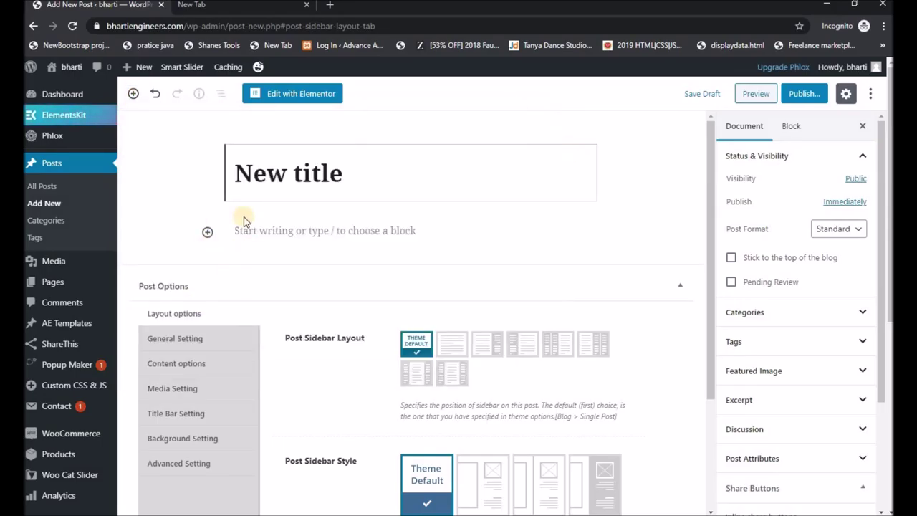
# Search the block library for "grou" and insert a Group block below the post title.
pyautogui.click(207, 232)
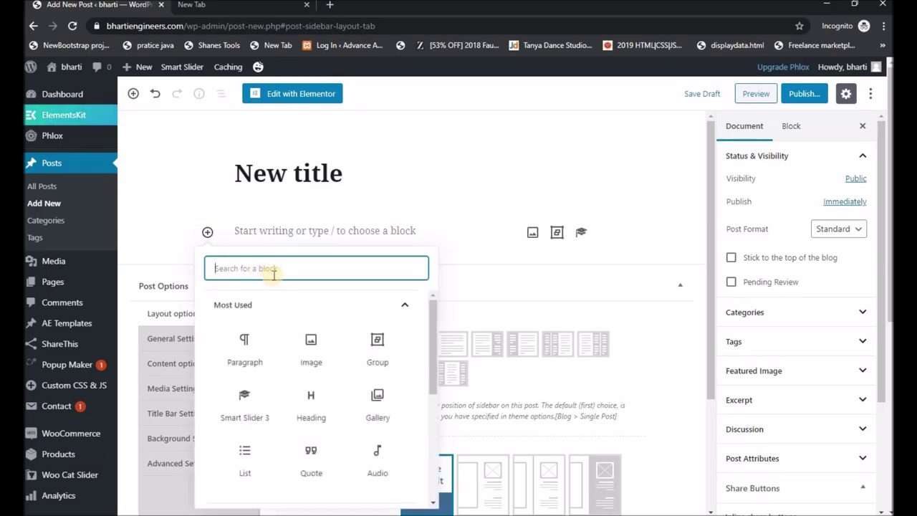
pyautogui.write('grou')
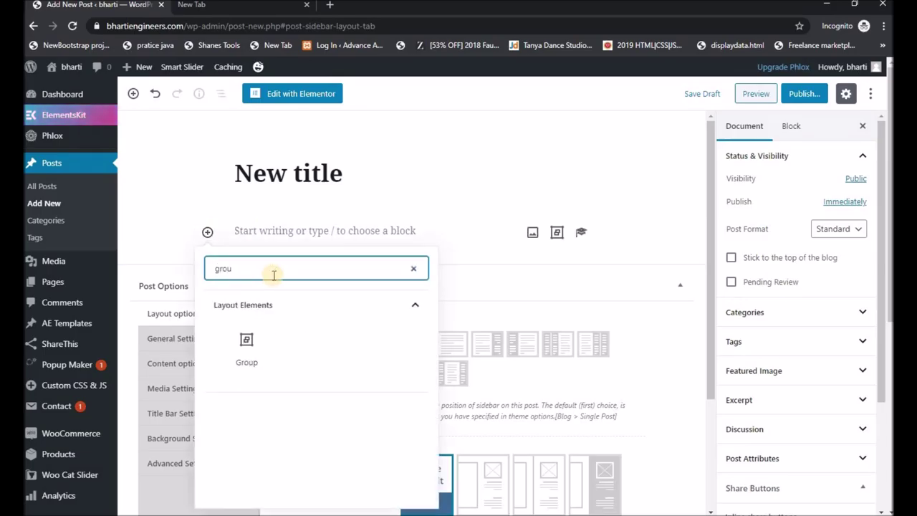
pyautogui.click(244, 344)
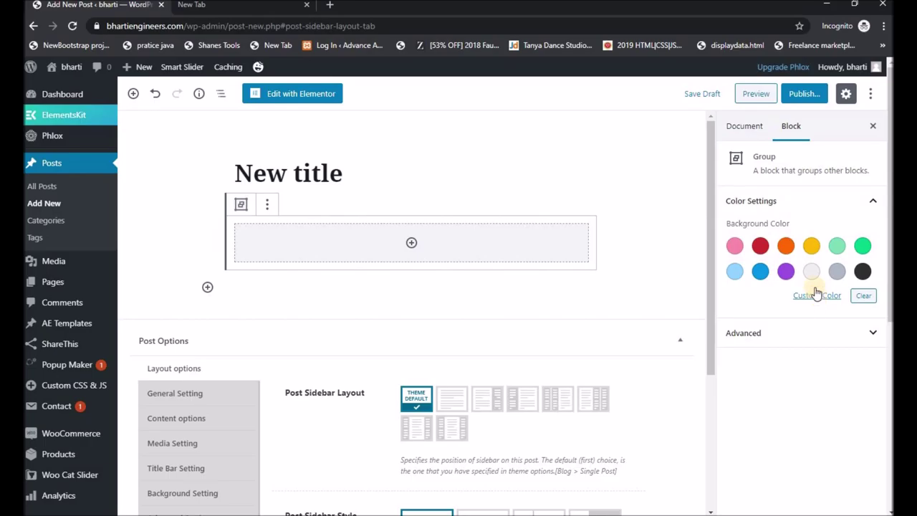
# Expand the Group block's advanced settings and look over the HTML Anchor and Additional CSS Class(es) fields.
pyautogui.click(874, 333)
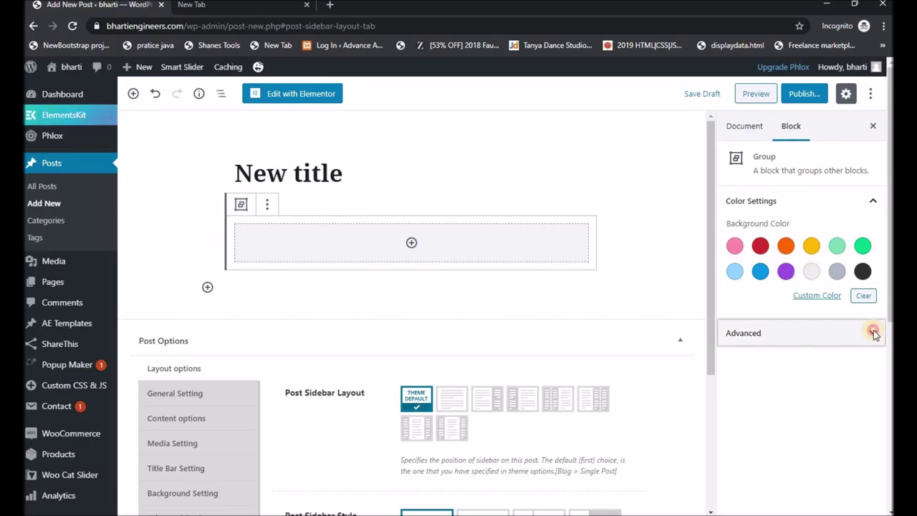
pyautogui.scroll(-1, 758, 300)
pyautogui.click(759, 364)
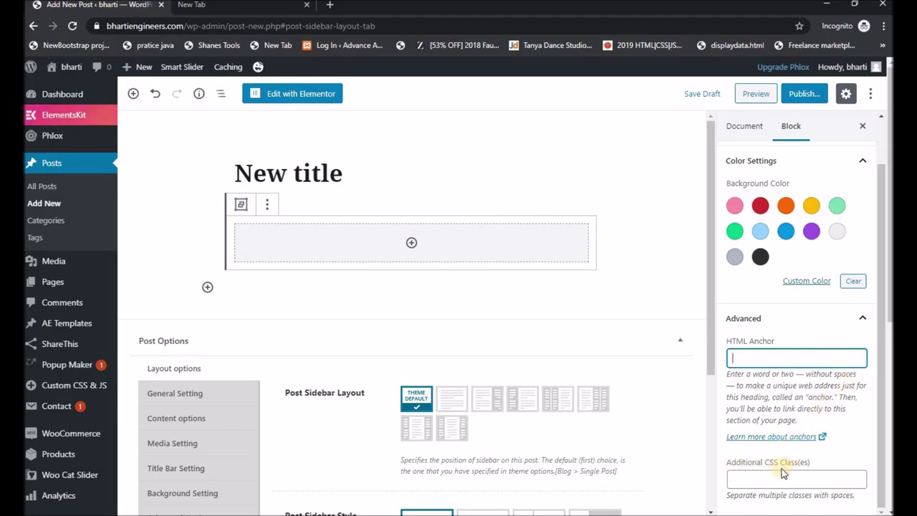
pyautogui.click(759, 477)
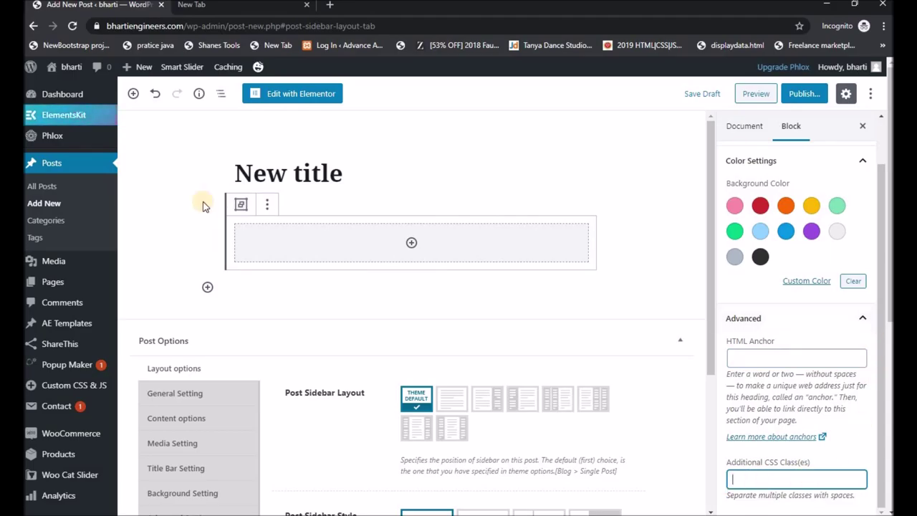
pyautogui.moveTo(387, 290)
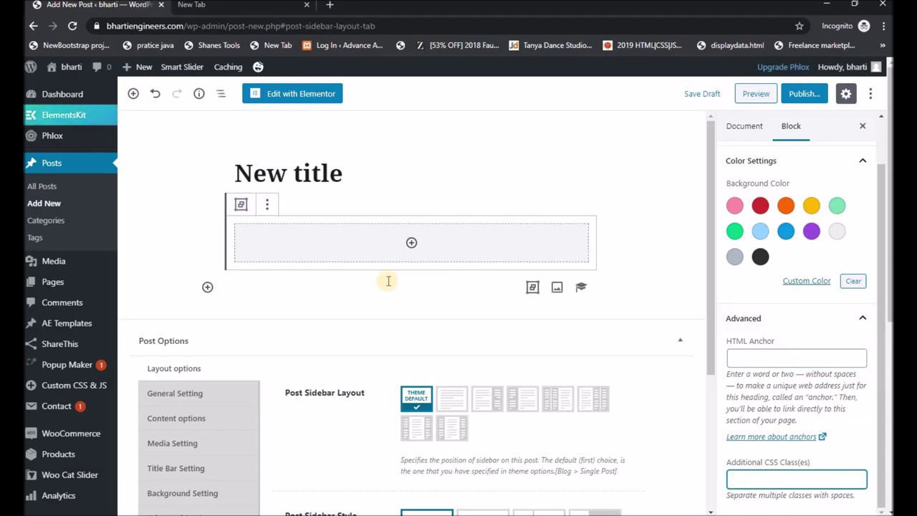
# Try red, orange, yellow, pale green and bright green as the Group block's background color, and clear the color.
pyautogui.click(761, 206)
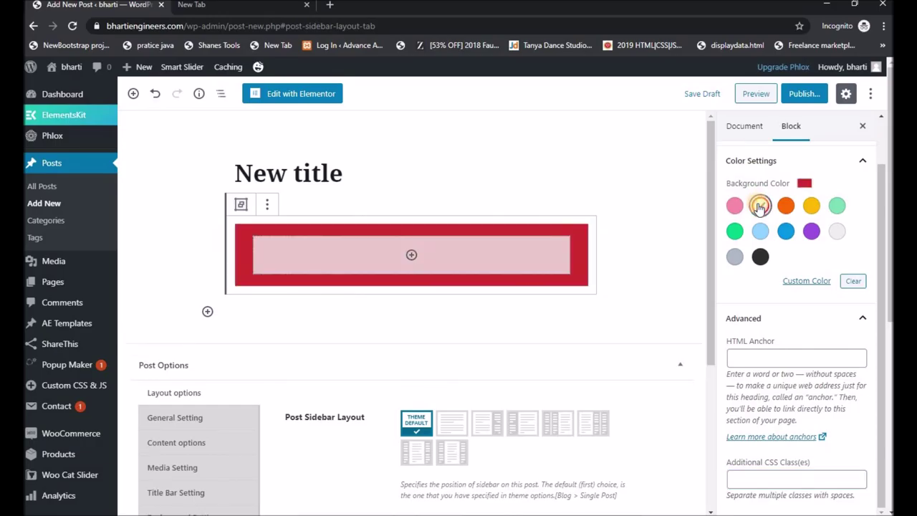
pyautogui.click(787, 206)
pyautogui.click(811, 206)
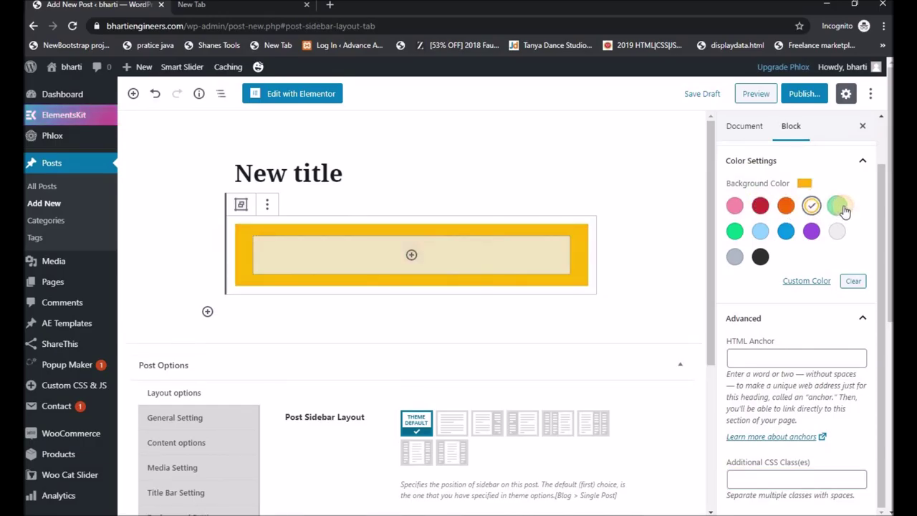
pyautogui.click(840, 207)
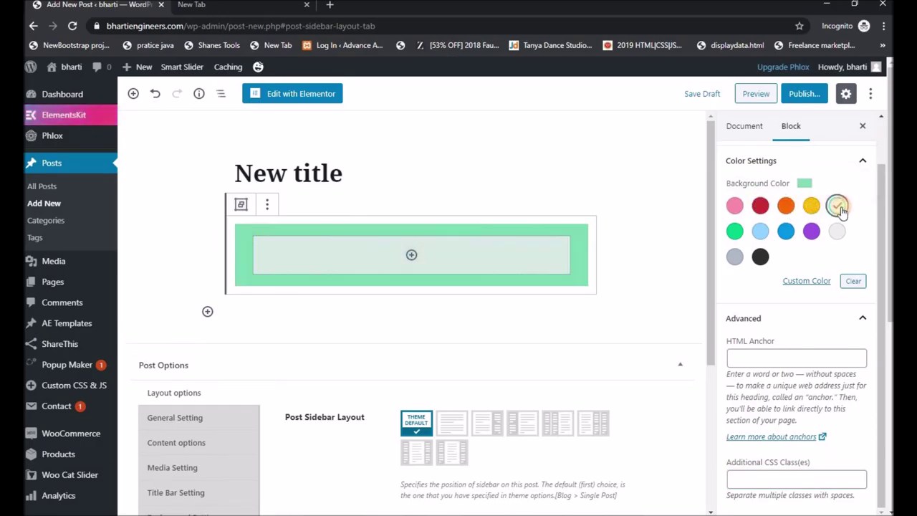
pyautogui.click(736, 232)
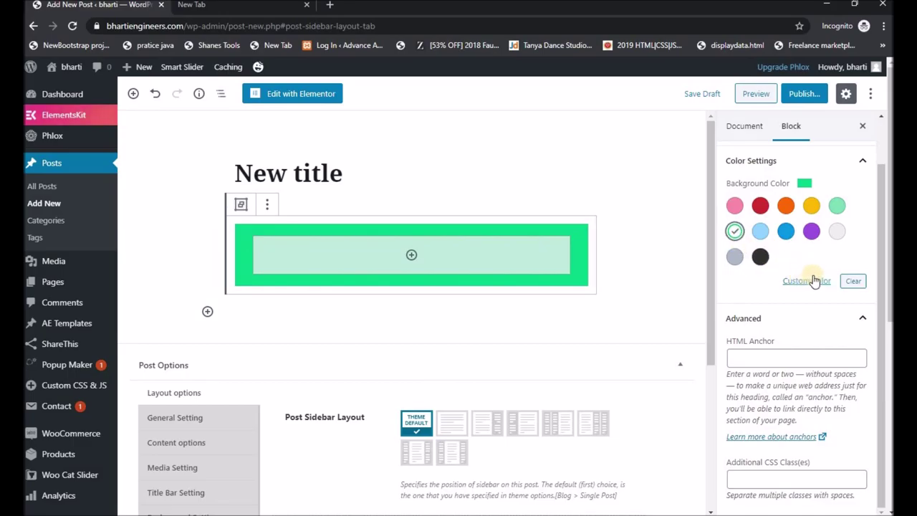
pyautogui.click(853, 282)
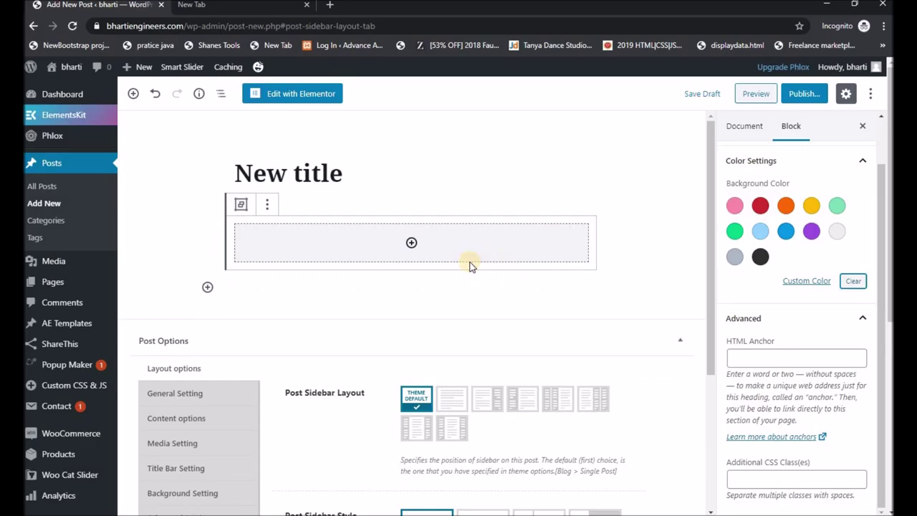
# Hide the block settings sidebar from the Group block's options and show it again.
pyautogui.click(270, 207)
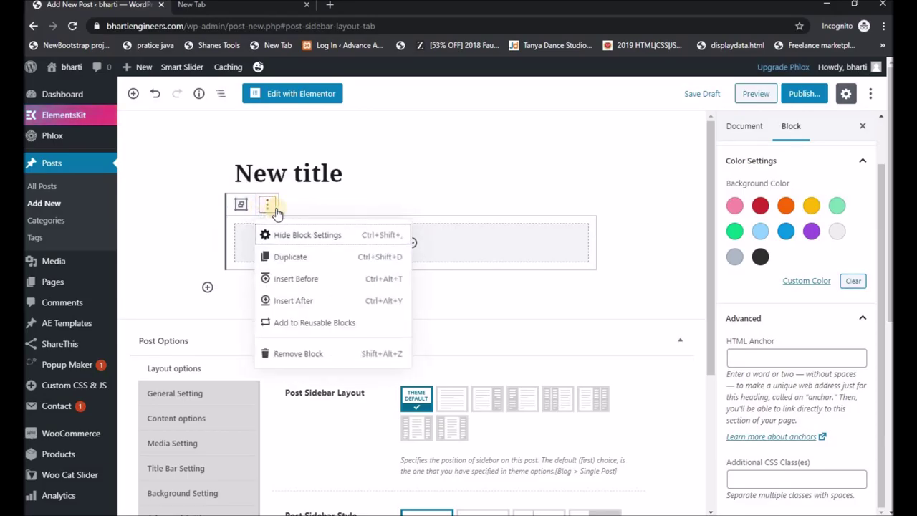
pyautogui.click(342, 236)
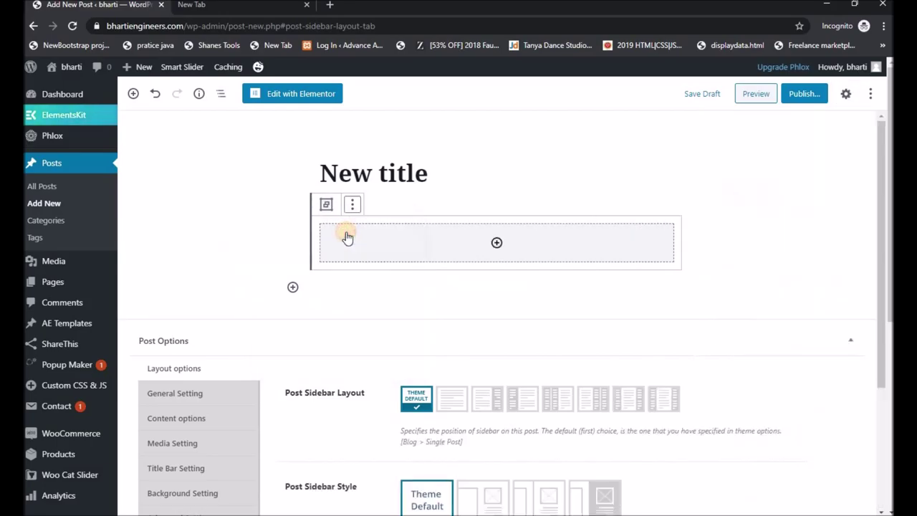
pyautogui.click(352, 205)
pyautogui.click(362, 235)
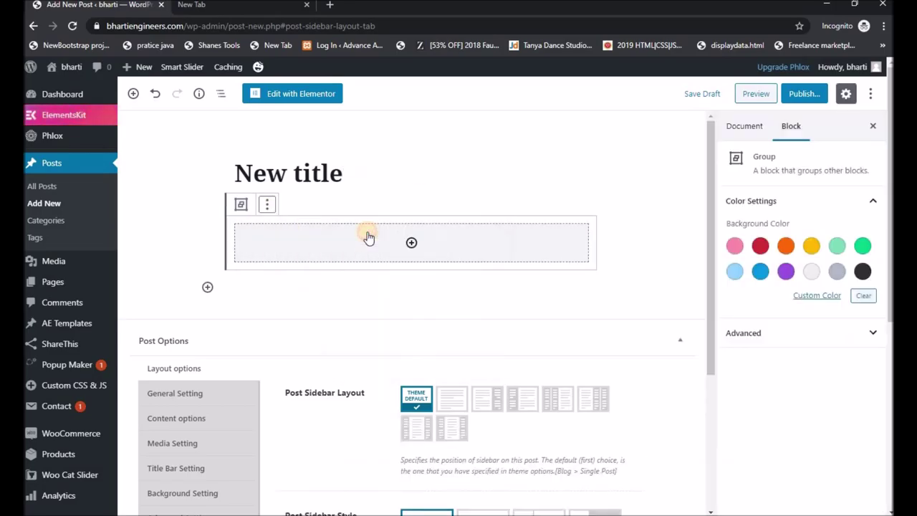
# Duplicate the Group block, and move the copy above the original and back below it.
pyautogui.click(266, 204)
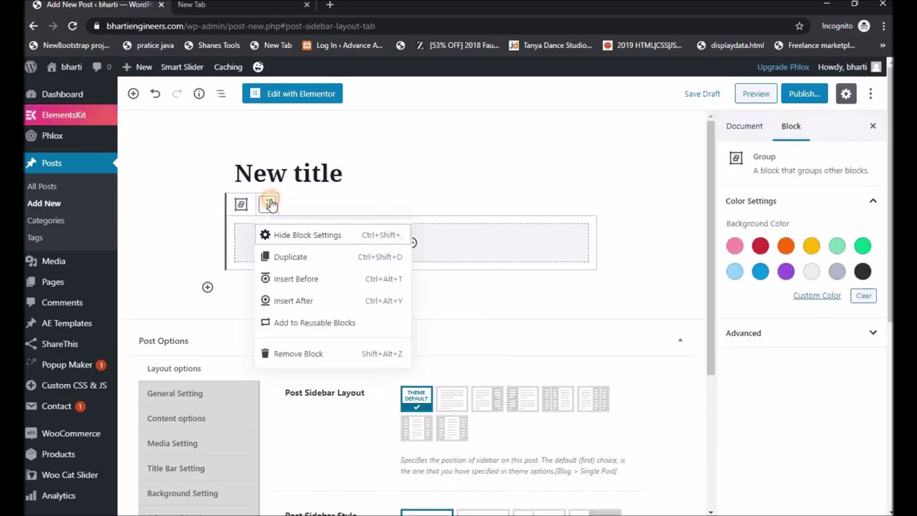
pyautogui.click(356, 264)
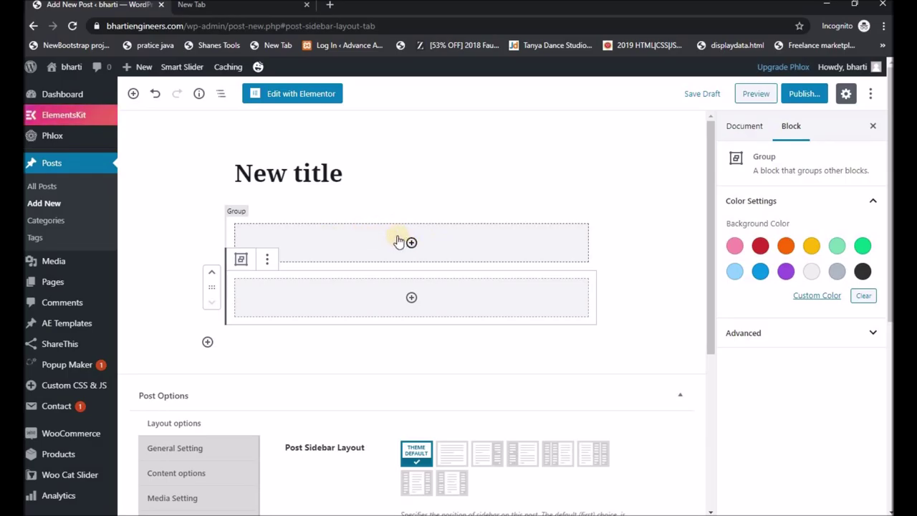
pyautogui.click(213, 277)
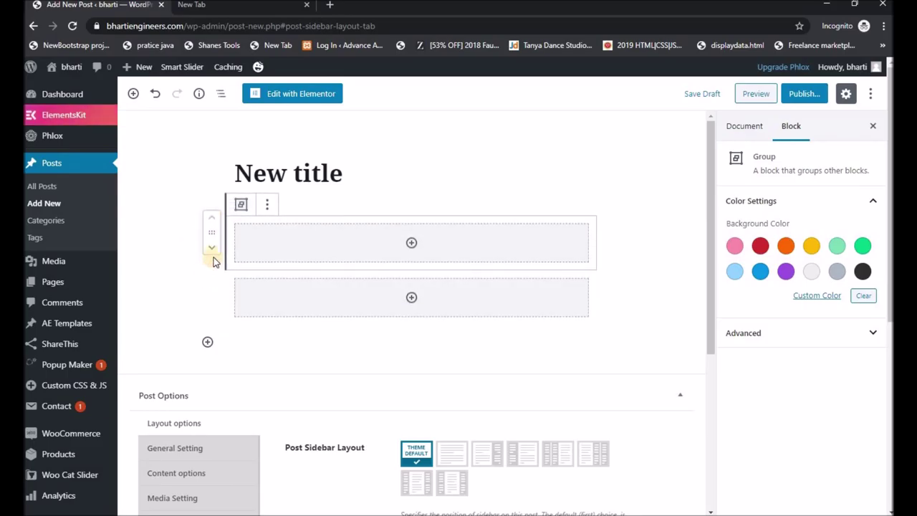
pyautogui.click(212, 251)
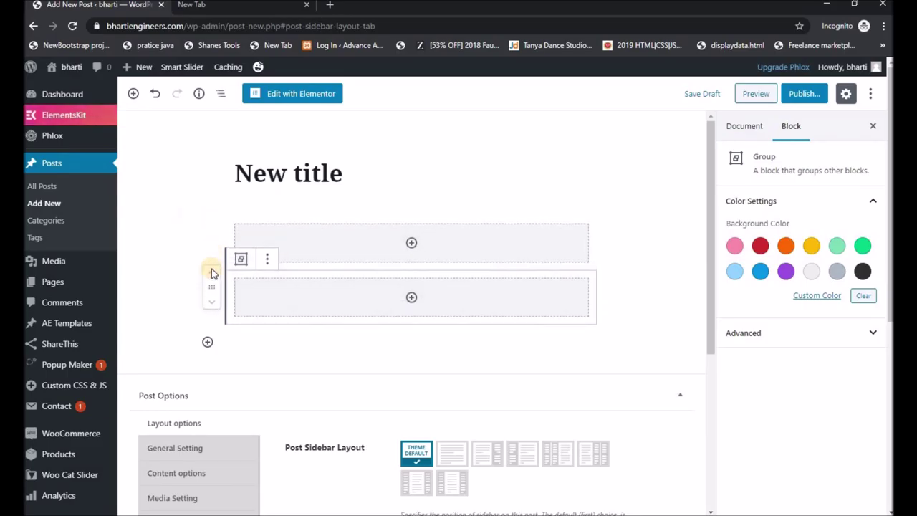
# Remove the lower of the two Group blocks and undo the removal.
pyautogui.click(267, 267)
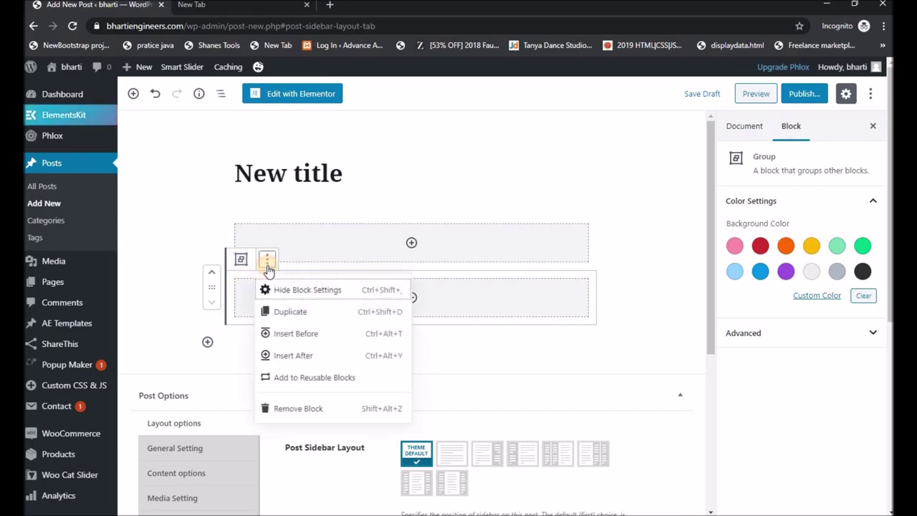
pyautogui.click(292, 412)
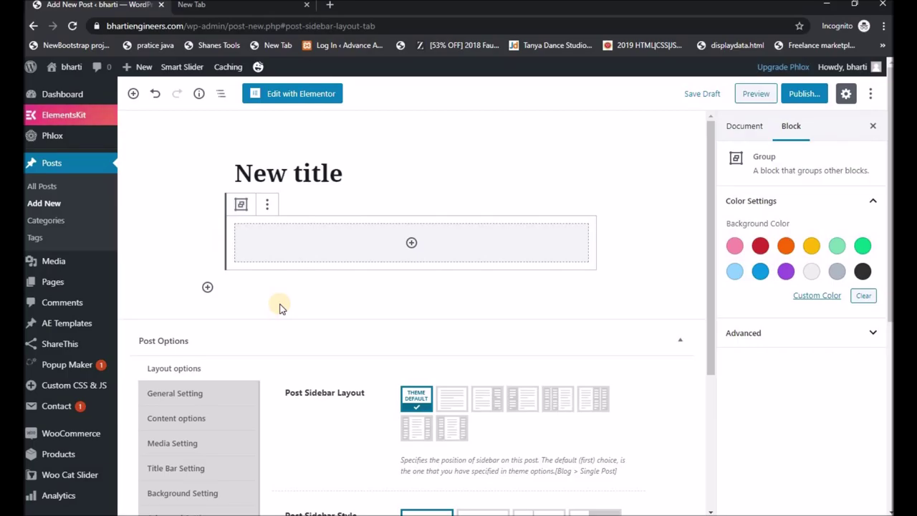
pyautogui.hotkey('ctrl', 'z')
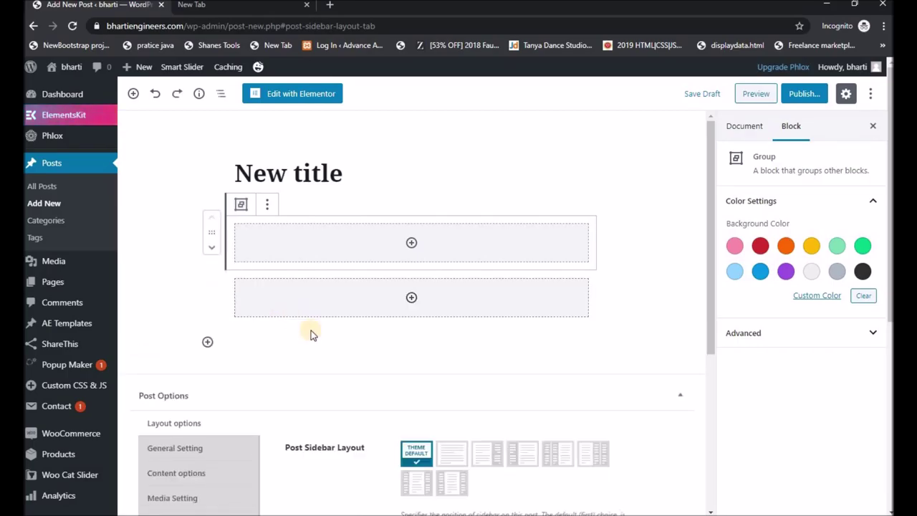
# Select the second Group block and remove it from the post.
pyautogui.click(244, 286)
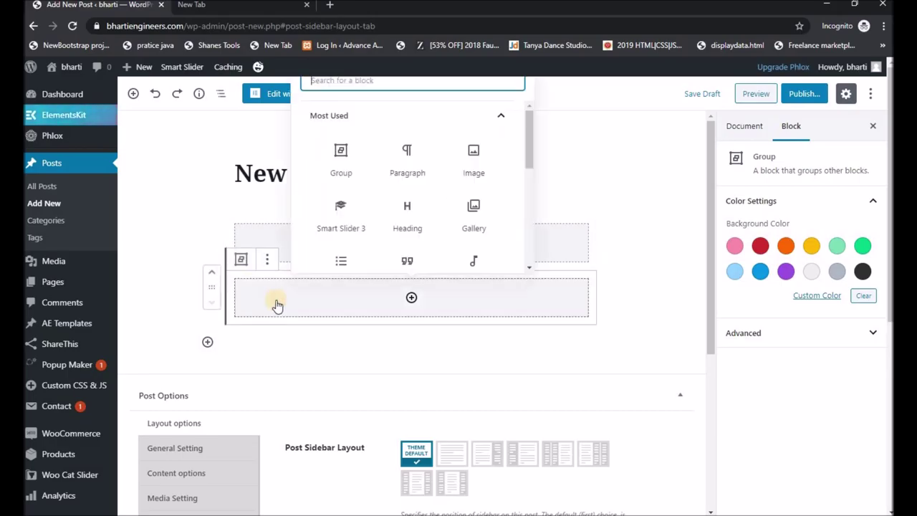
pyautogui.click(267, 259)
pyautogui.click(287, 410)
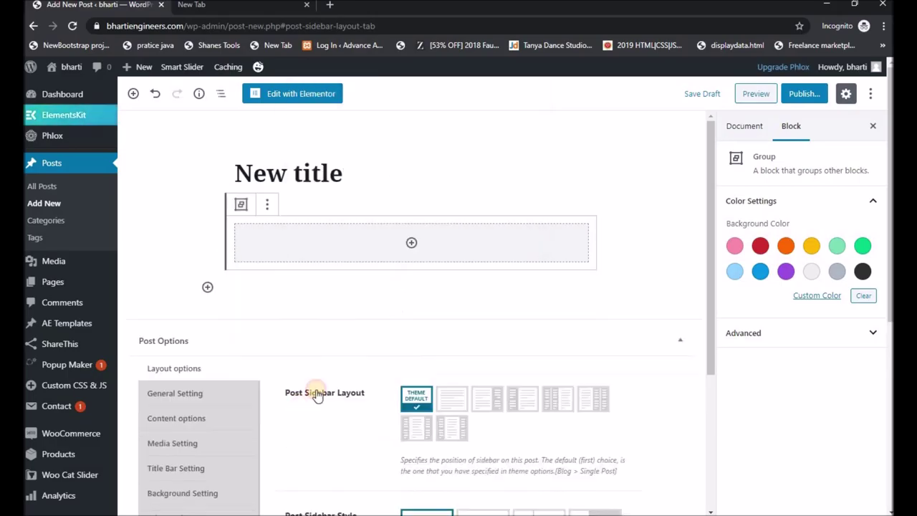
# Add a Paragraph block containing the text "hghghgh" inside the empty Group block.
pyautogui.click(267, 208)
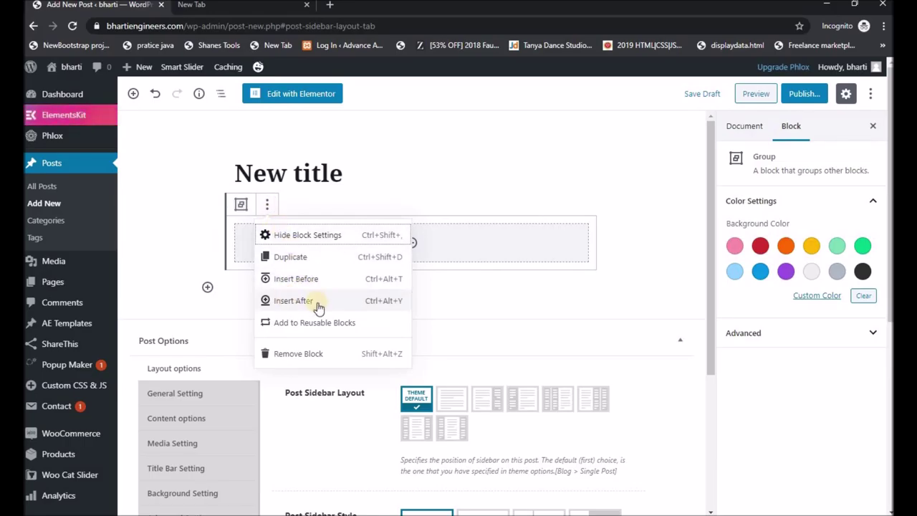
pyautogui.click(448, 256)
pyautogui.click(450, 255)
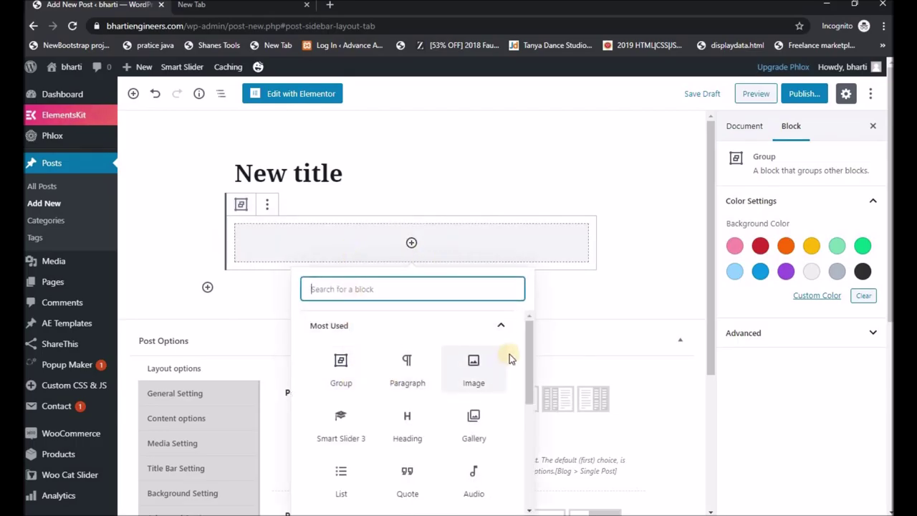
pyautogui.click(414, 372)
pyautogui.write('hghghgh')
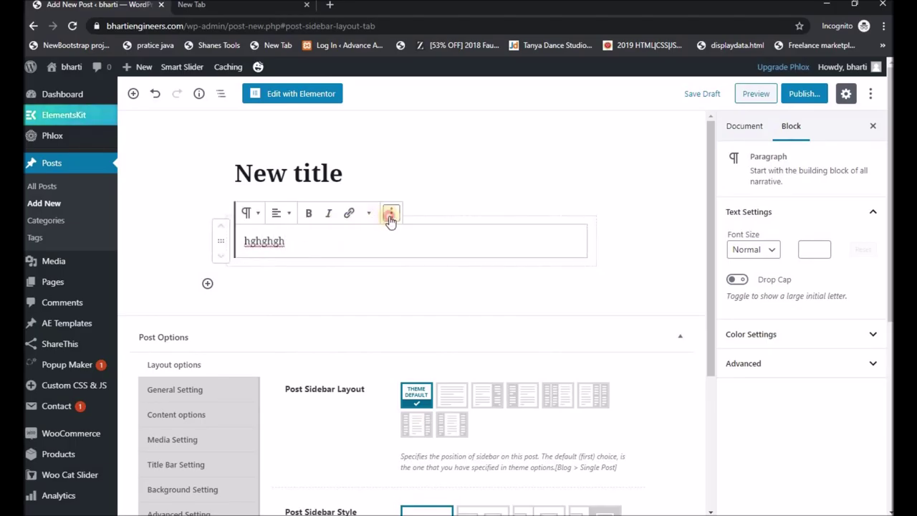
# Insert an Image block after the paragraph inside the group, using sales-support-banner.jpg from the media library.
pyautogui.click(391, 212)
pyautogui.click(401, 309)
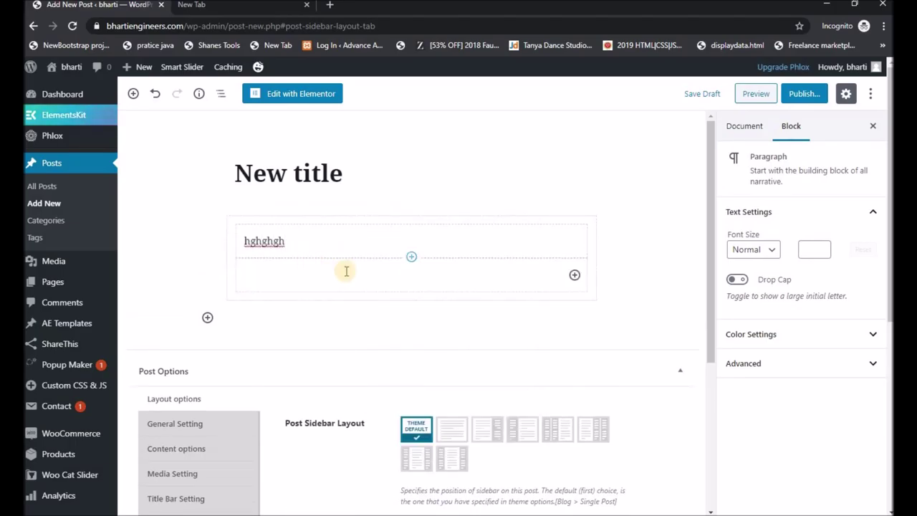
pyautogui.click(412, 262)
pyautogui.click(475, 372)
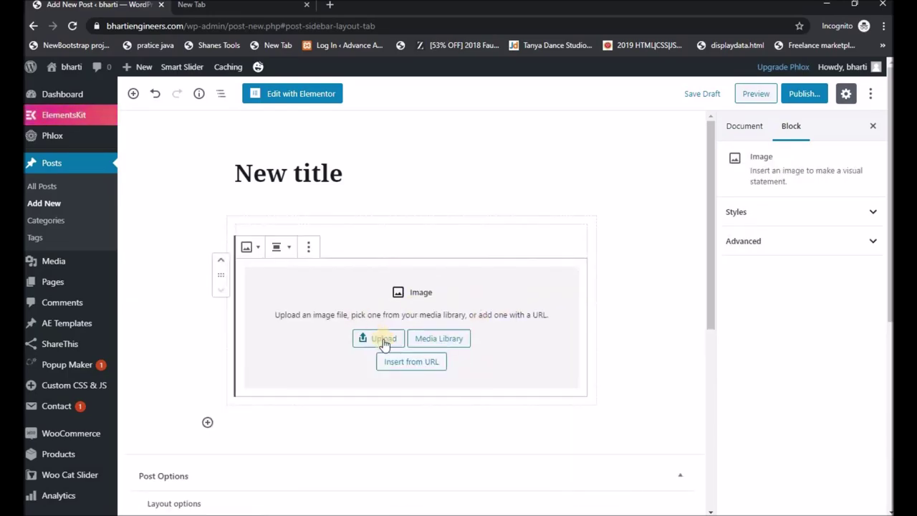
pyautogui.click(447, 339)
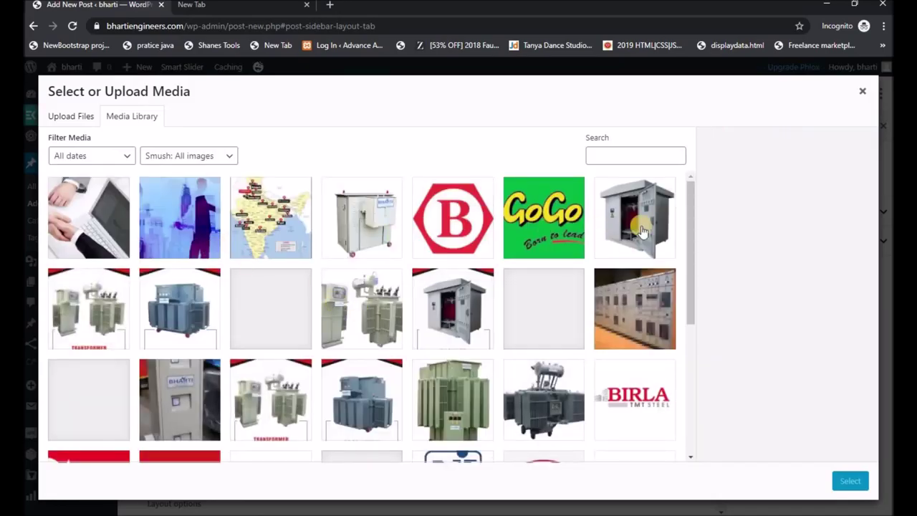
pyautogui.click(104, 226)
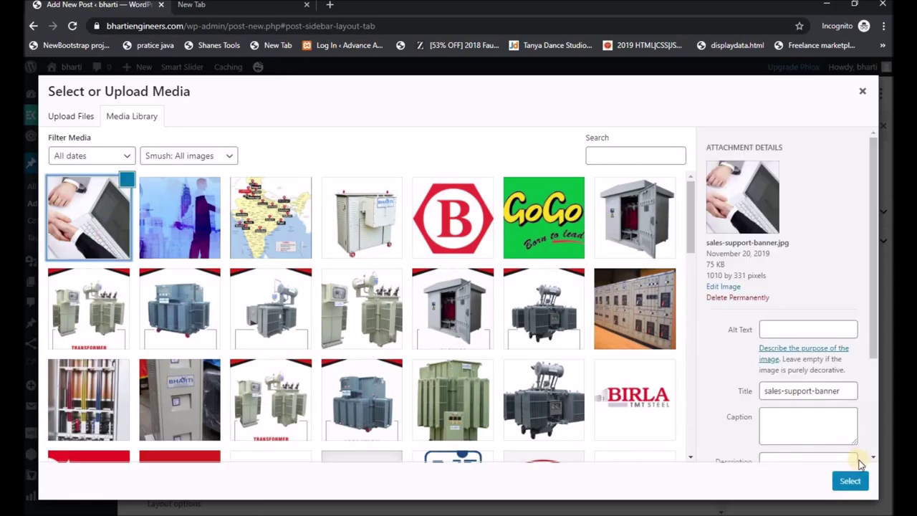
pyautogui.click(850, 481)
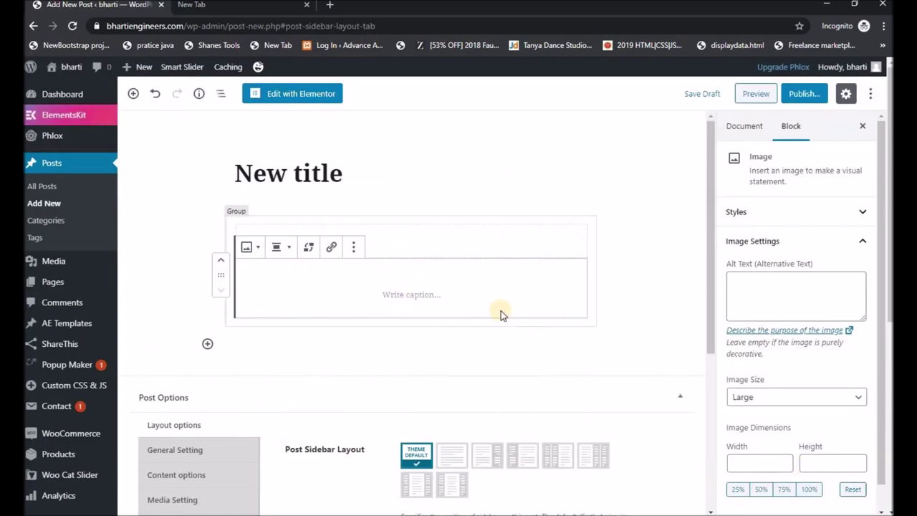
# Shrink the banner image slightly in the post, to about 541 × 177 pixels.
pyautogui.scroll(-3, 387, 286)
pyautogui.scroll(3, 373, 292)
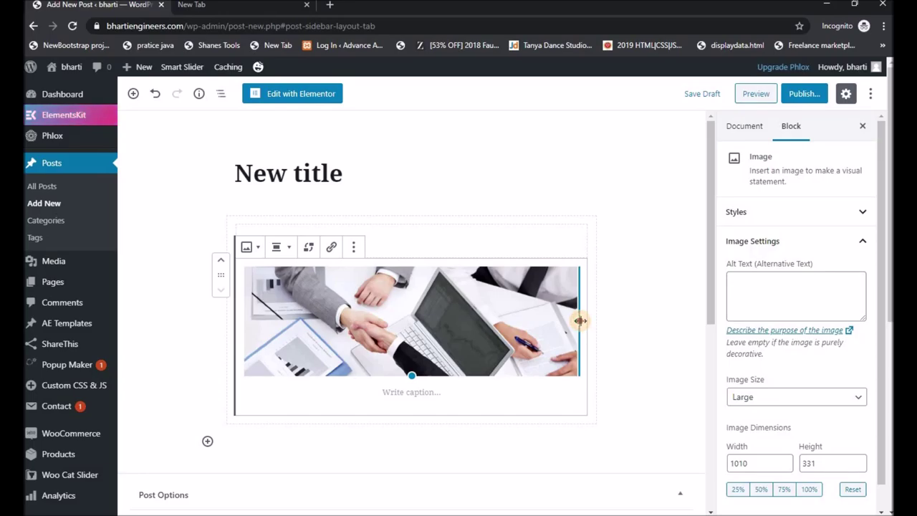
pyautogui.moveTo(580, 320)
pyautogui.mouseDown()
pyautogui.moveTo(482, 321)
pyautogui.moveTo(576, 330)
pyautogui.mouseUp()
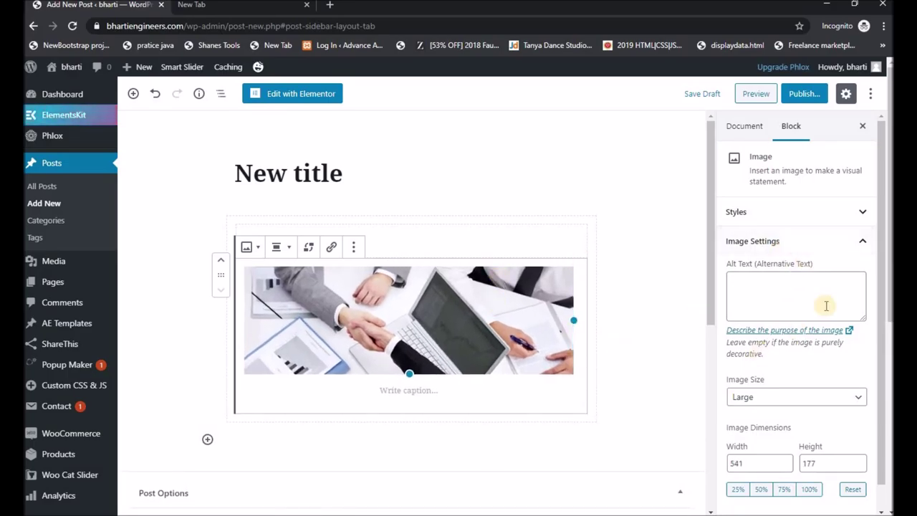
# Examine the image's alt text, image size and dimension settings, including the available image size choices.
pyautogui.scroll(-1, 833, 246)
pyautogui.click(798, 256)
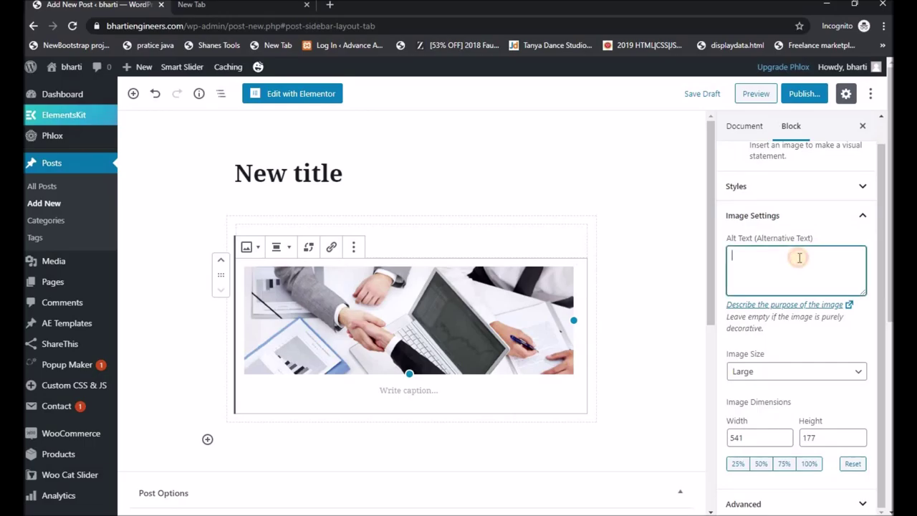
pyautogui.click(772, 373)
pyautogui.click(785, 296)
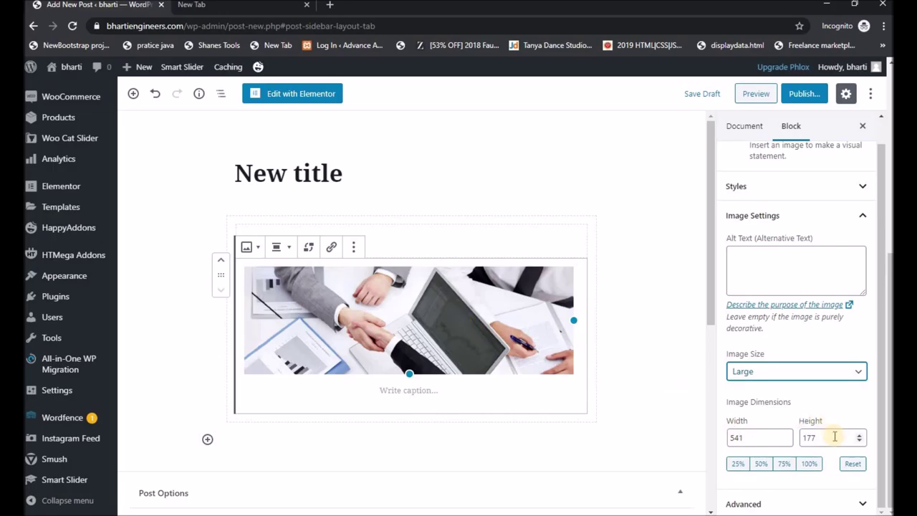
pyautogui.scroll(1, 809, 389)
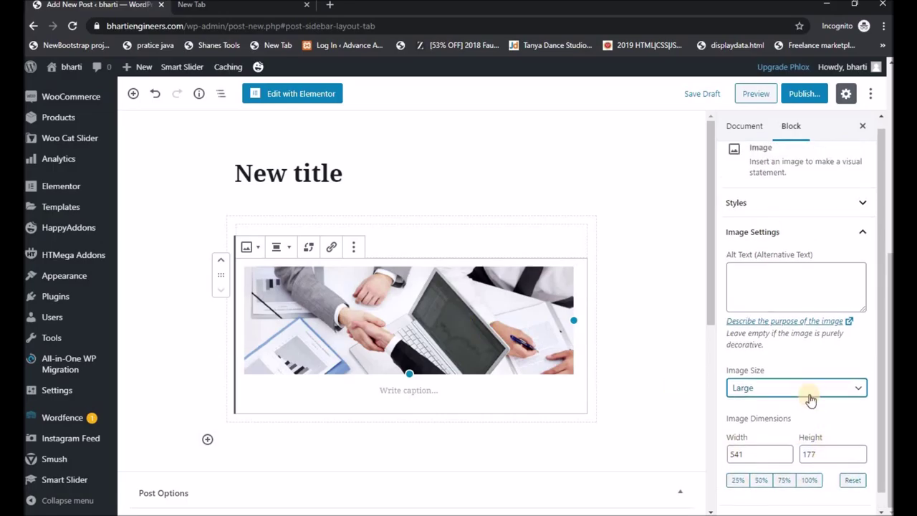
pyautogui.scroll(-1, 259, 308)
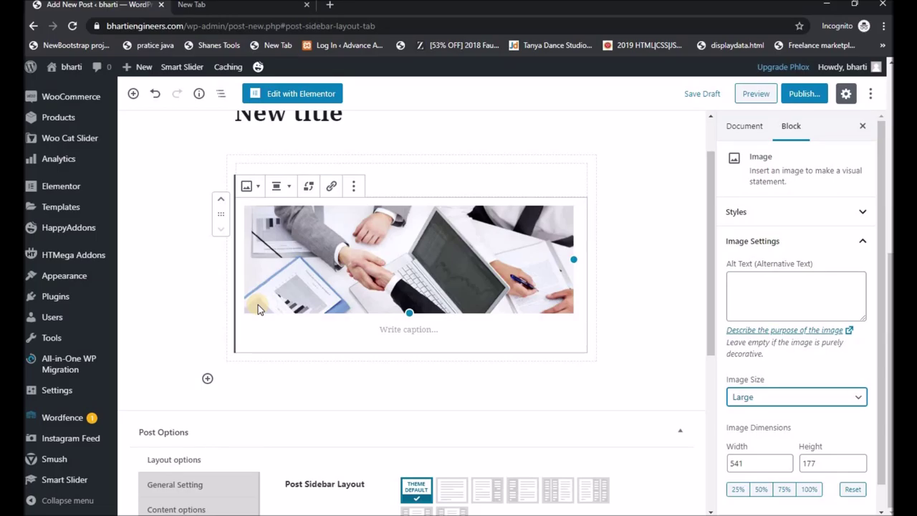
pyautogui.scroll(1, 258, 305)
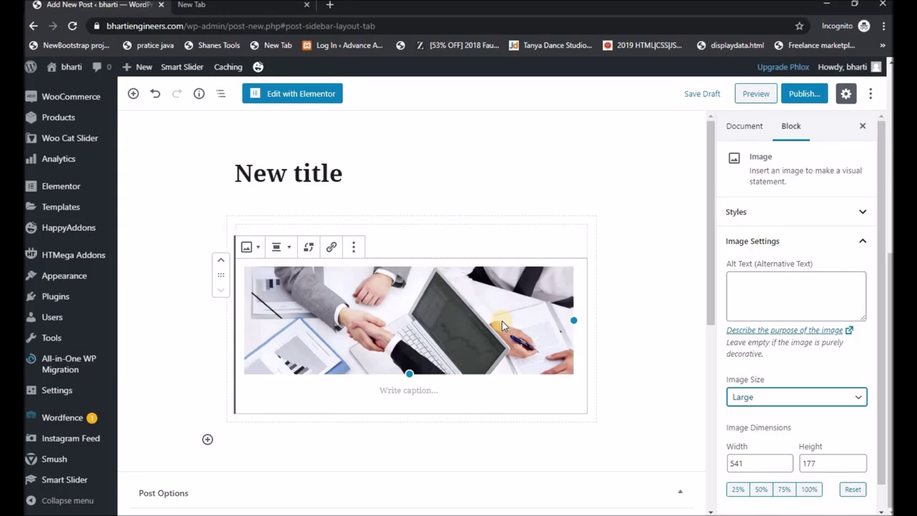
pyautogui.scroll(-1, 842, 332)
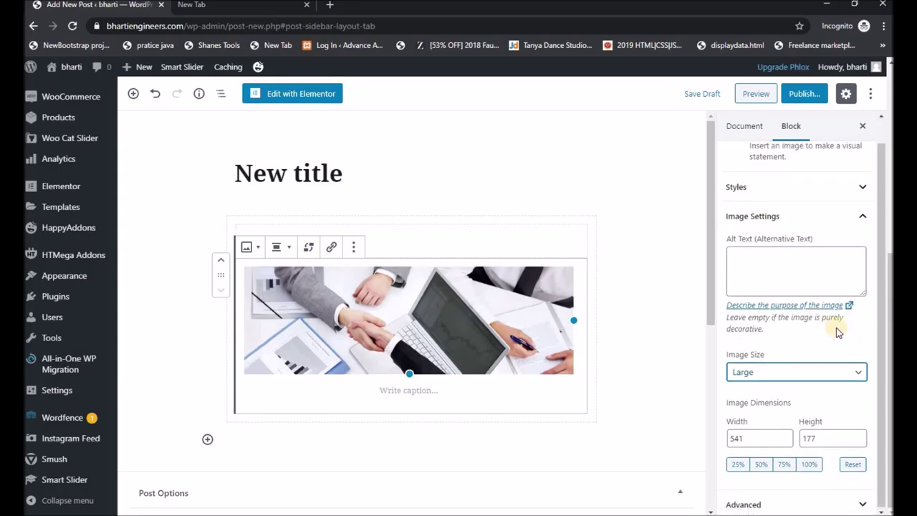
pyautogui.click(803, 372)
pyautogui.click(776, 373)
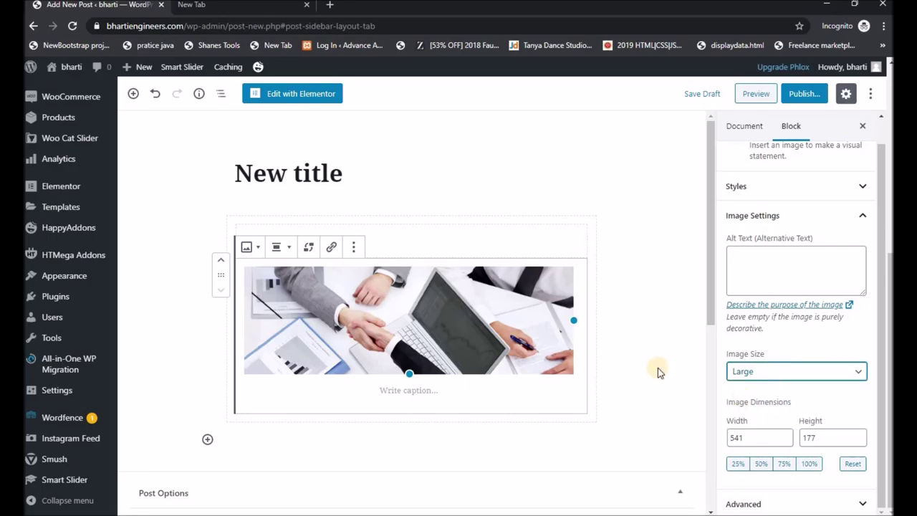
# Check which options are available for the Group block that holds the paragraph and image.
pyautogui.click(388, 232)
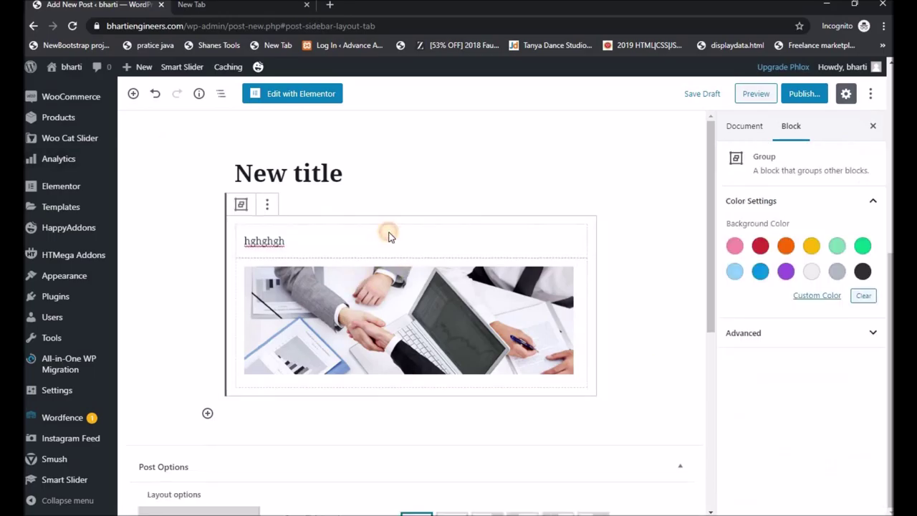
pyautogui.click(269, 206)
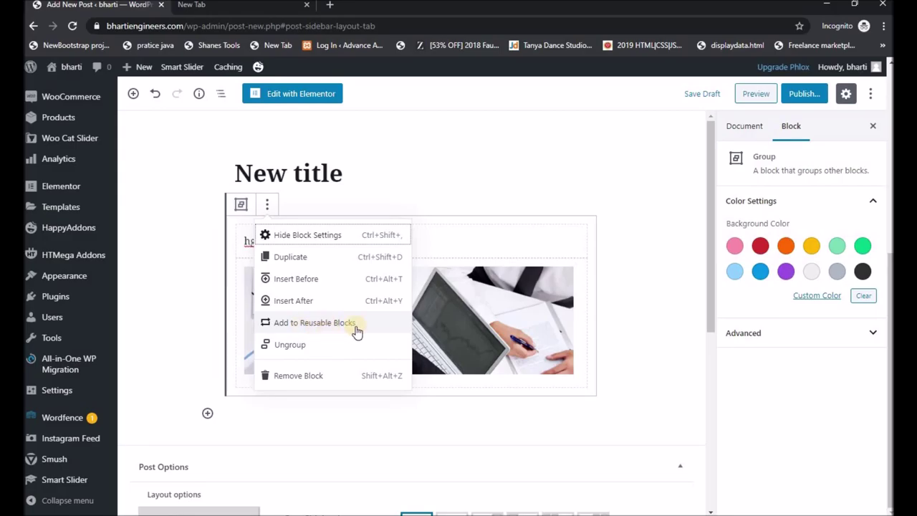
pyautogui.click(539, 169)
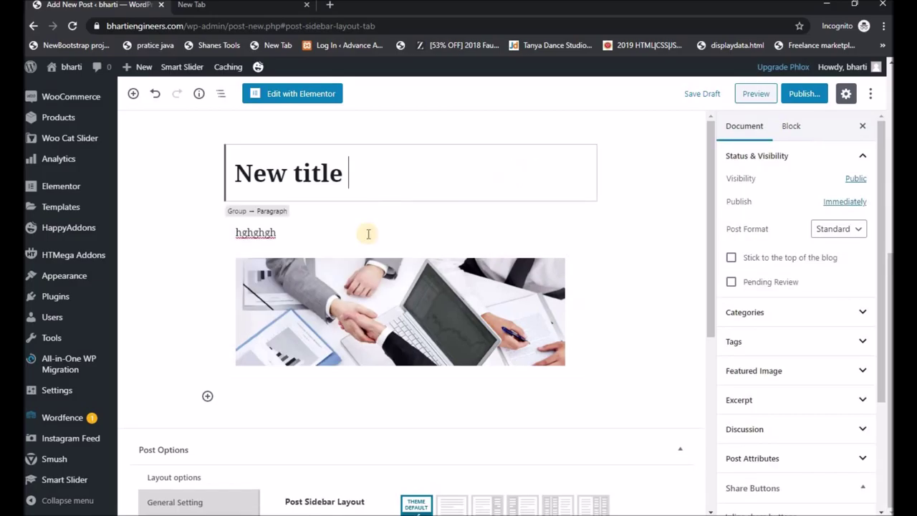
# Add the "hghghgh" paragraph to the reusable blocks and save it under the name "gd".
pyautogui.click(358, 290)
pyautogui.click(443, 238)
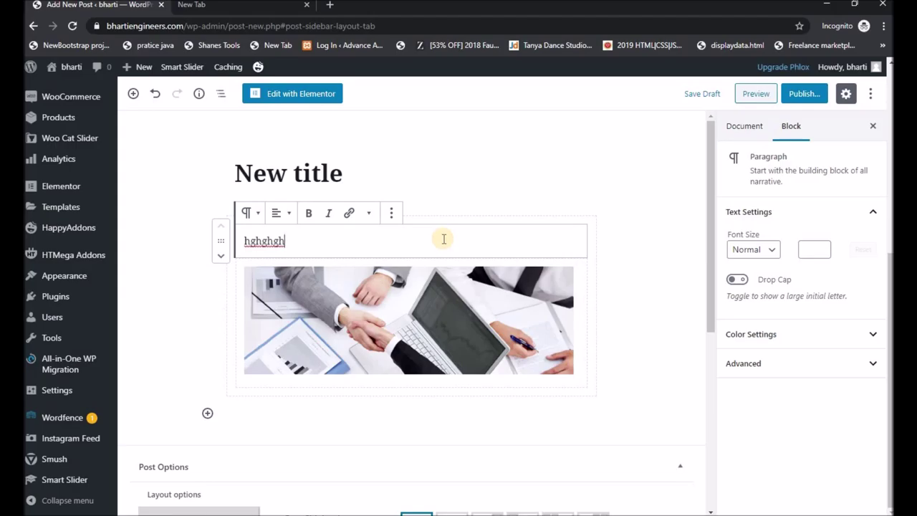
pyautogui.click(391, 213)
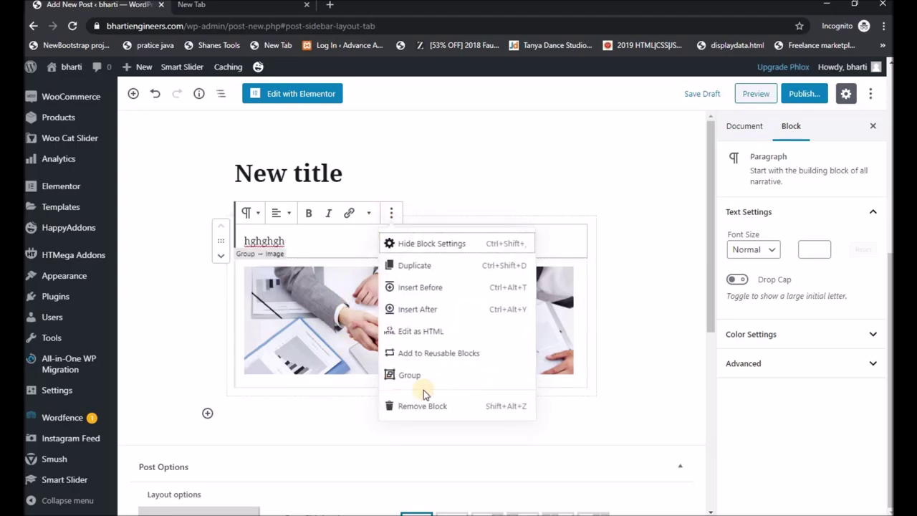
pyautogui.click(460, 355)
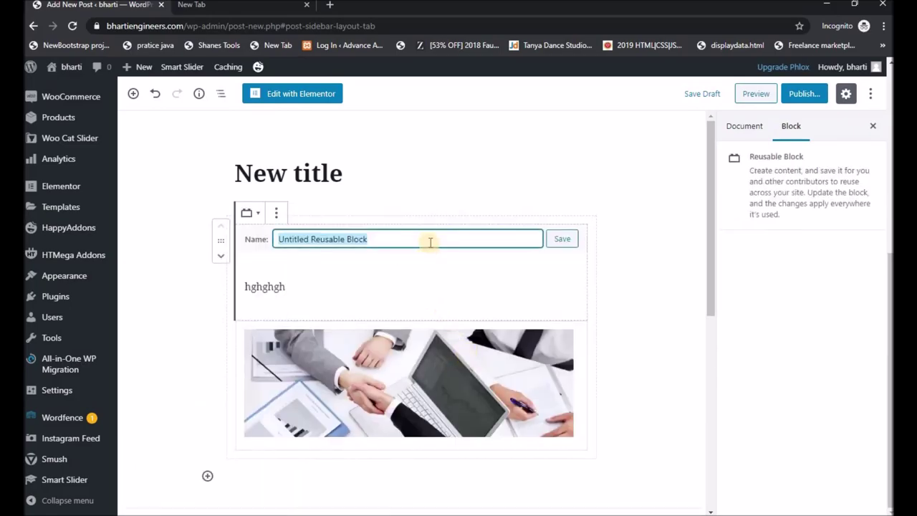
pyautogui.press('BackSpace')
pyautogui.write('gd')
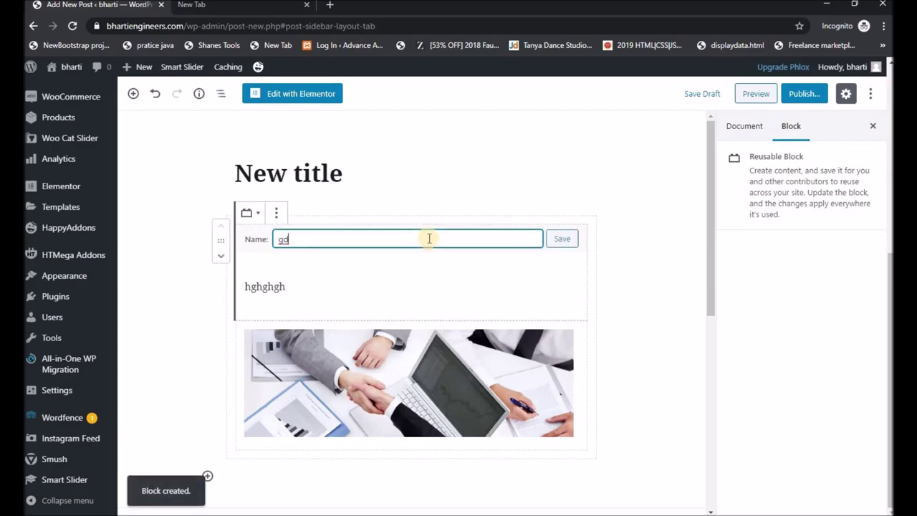
pyautogui.click(561, 241)
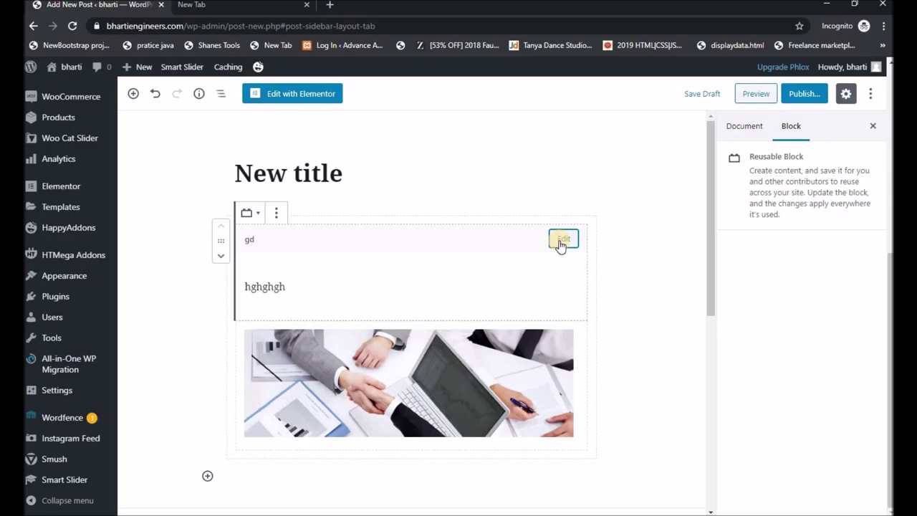
# Remove the "gd" block from the reusable blocks and confirm its deletion.
pyautogui.scroll(-2, 421, 228)
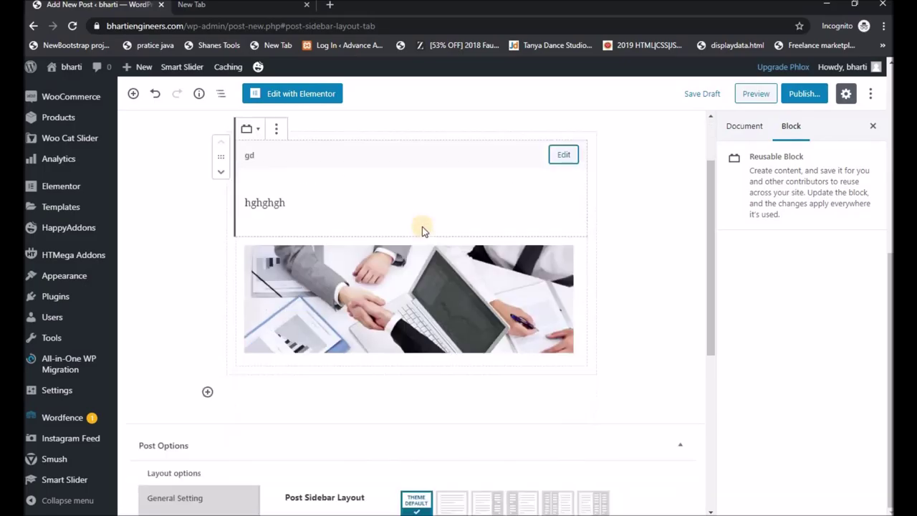
pyautogui.scroll(2, 422, 230)
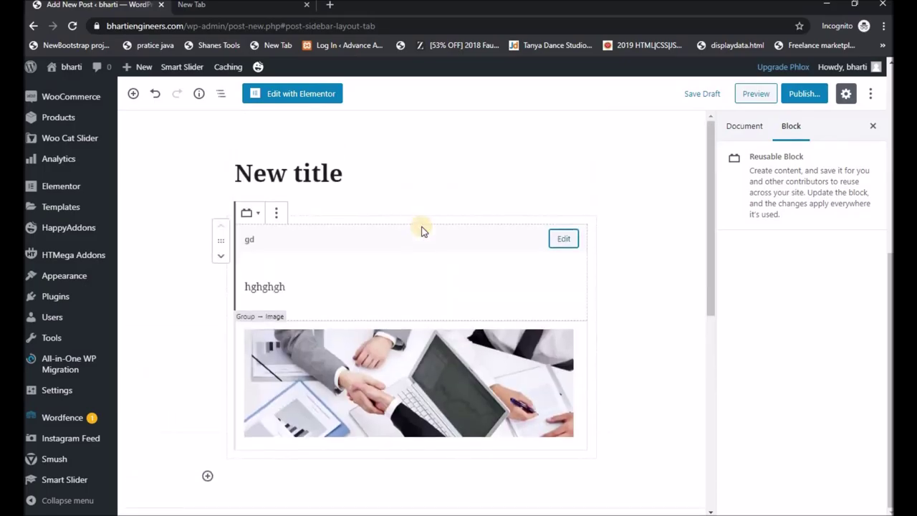
pyautogui.click(275, 215)
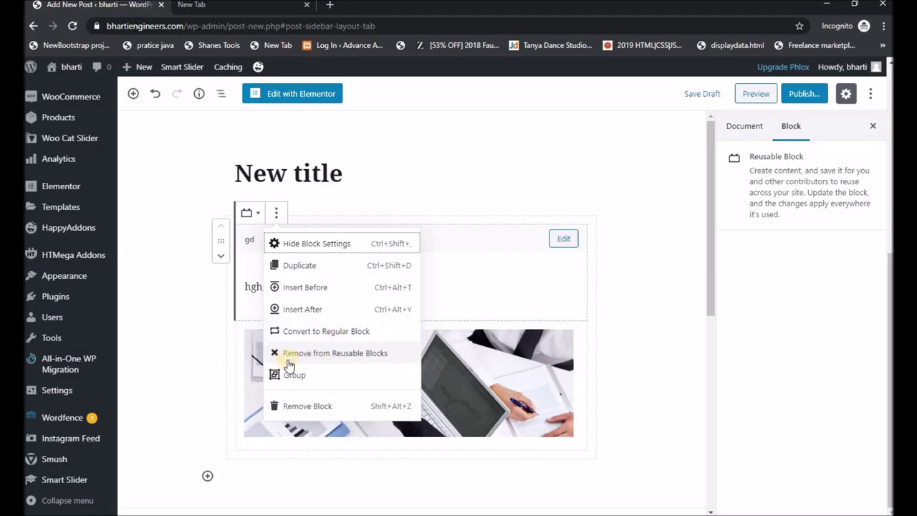
pyautogui.click(339, 358)
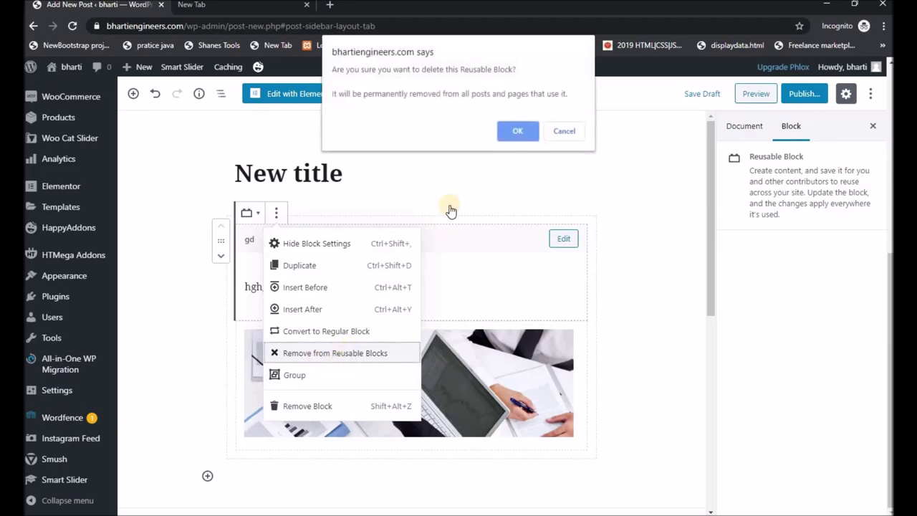
pyautogui.click(512, 136)
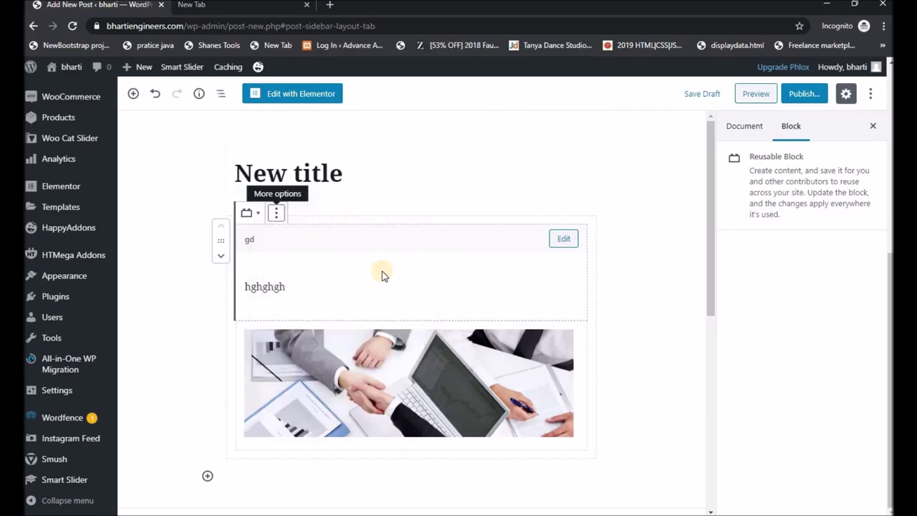
pyautogui.click(422, 281)
pyautogui.click(276, 213)
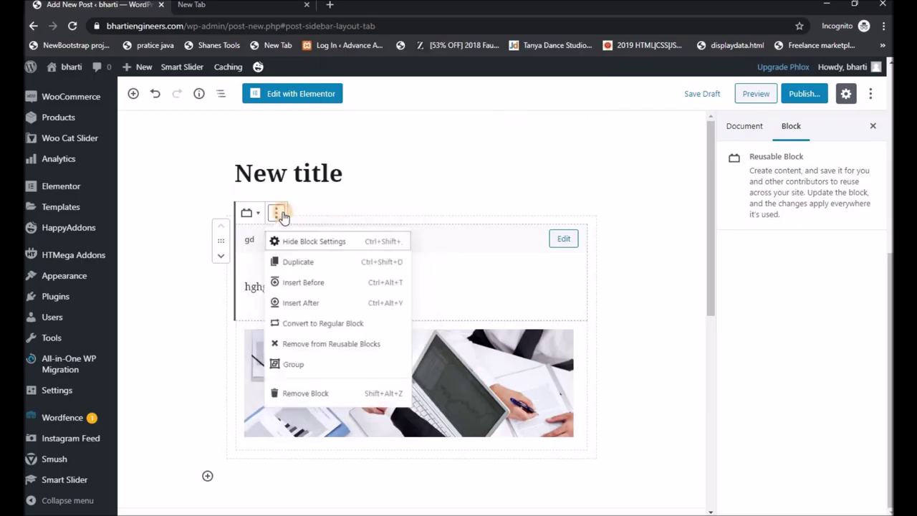
pyautogui.click(496, 180)
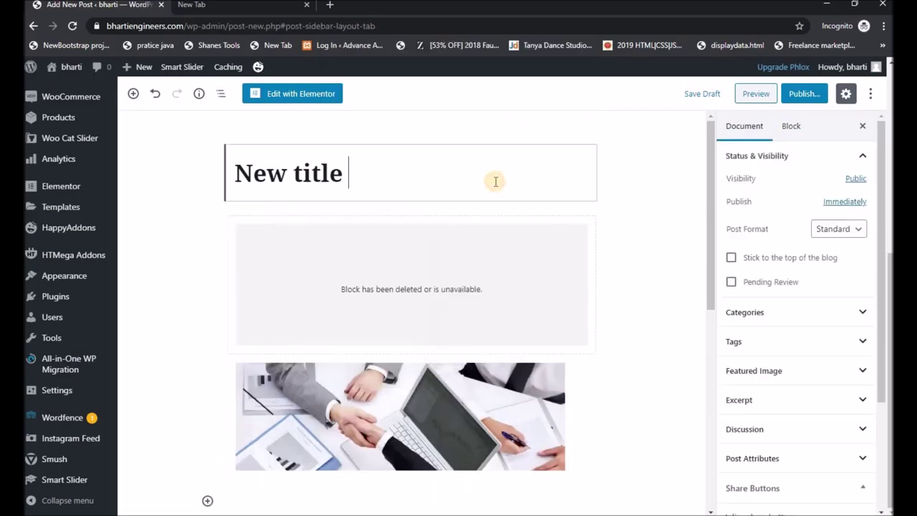
# Move the deleted reusable block's placeholder below the image and back above it.
pyautogui.click(391, 282)
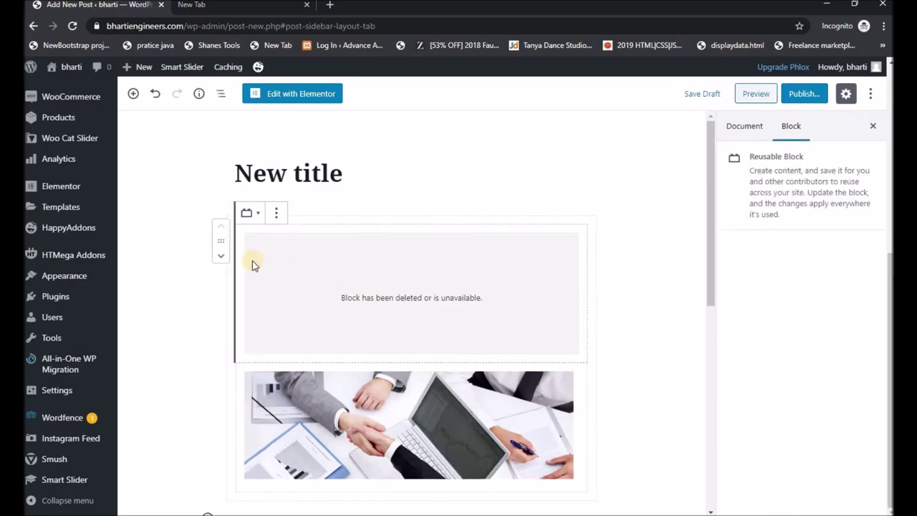
pyautogui.click(222, 256)
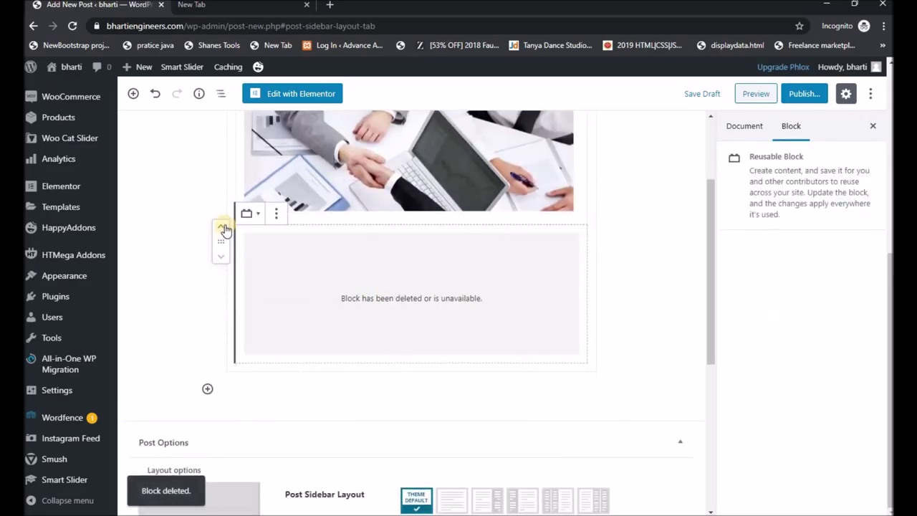
pyautogui.click(224, 229)
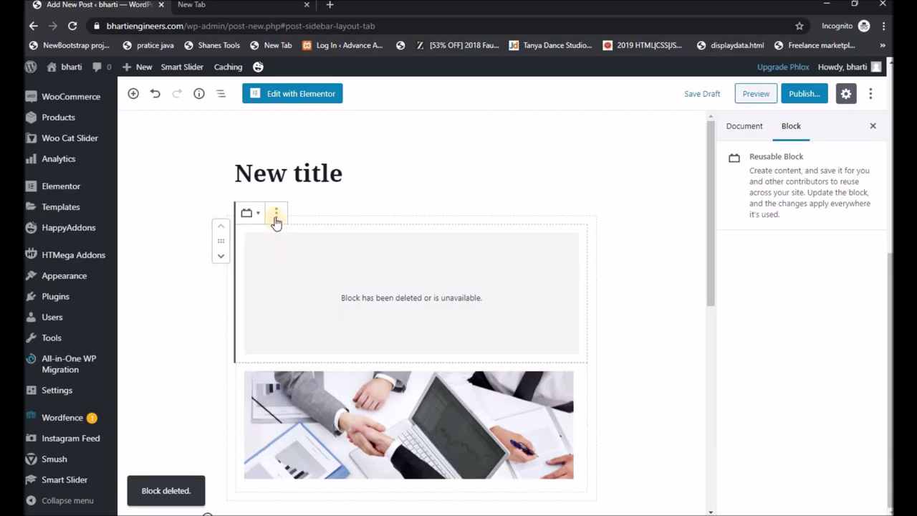
# Remove the deleted reusable block's placeholder from the group so that only the image remains.
pyautogui.click(276, 214)
pyautogui.click(519, 266)
pyautogui.click(308, 405)
pyautogui.click(299, 260)
pyautogui.click(276, 213)
pyautogui.click(301, 383)
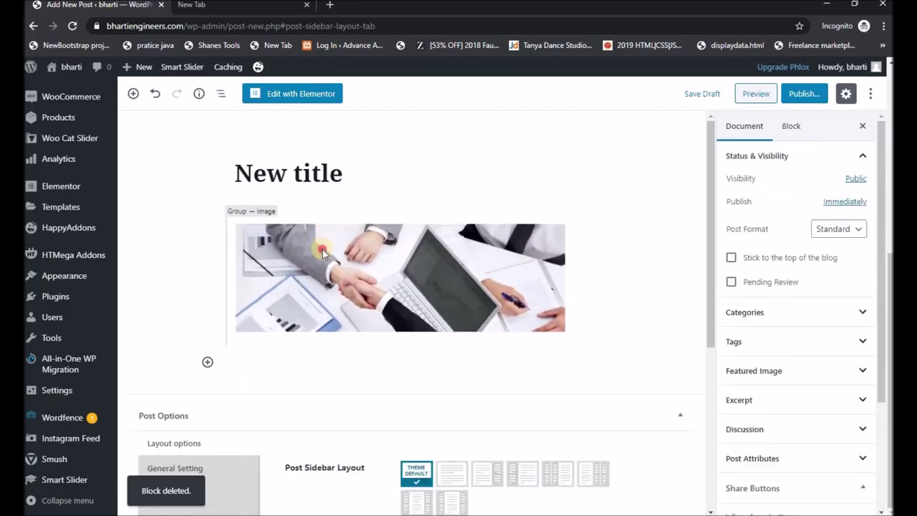
# Examine the image block's HTML code, switching between HTML and visual editing.
pyautogui.click(344, 247)
pyautogui.click(359, 213)
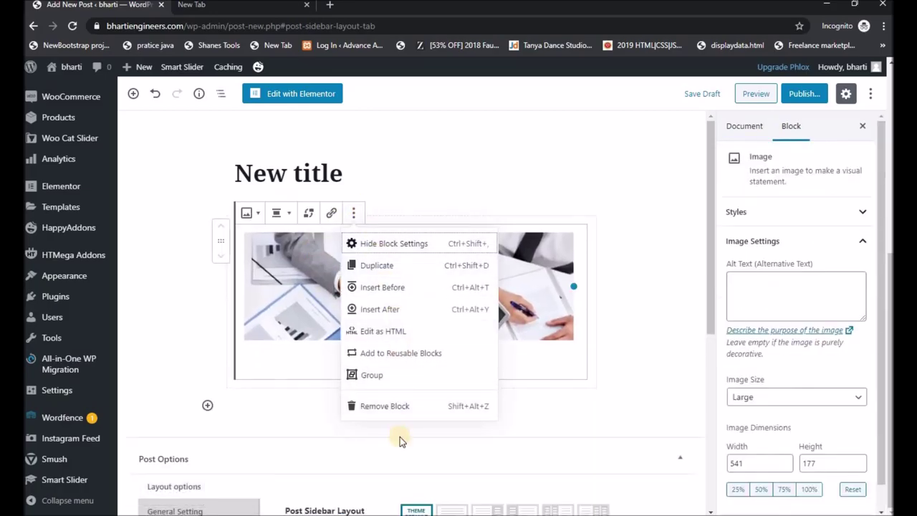
pyautogui.click(405, 333)
pyautogui.click(365, 281)
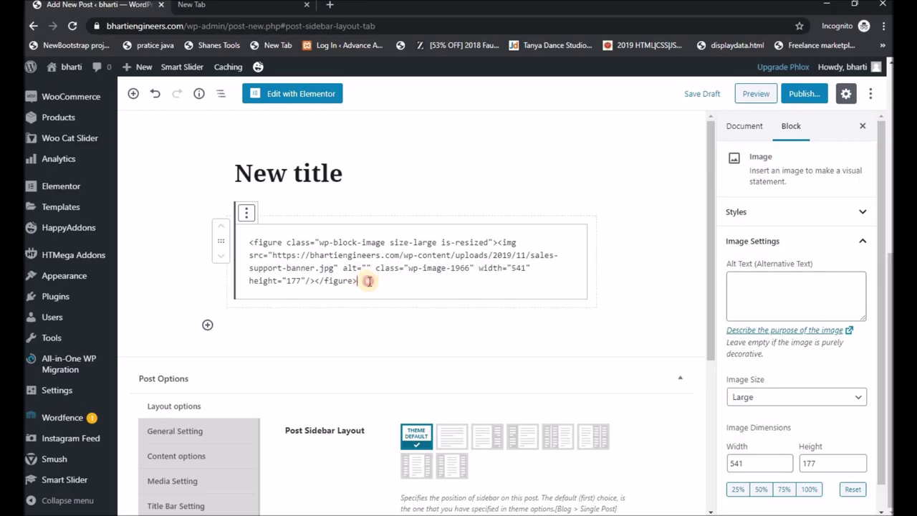
pyautogui.moveTo(367, 281); pyautogui.dragTo(307, 255)
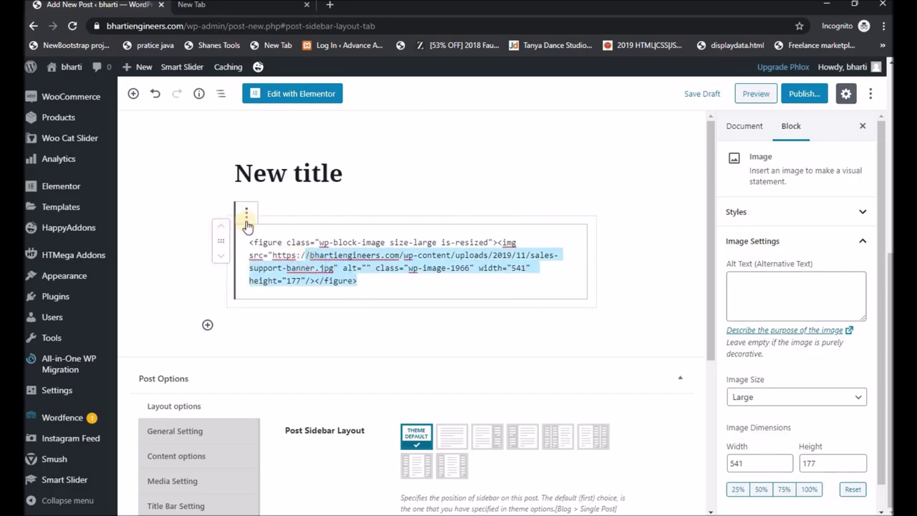
pyautogui.moveTo(389, 280); pyautogui.dragTo(247, 243)
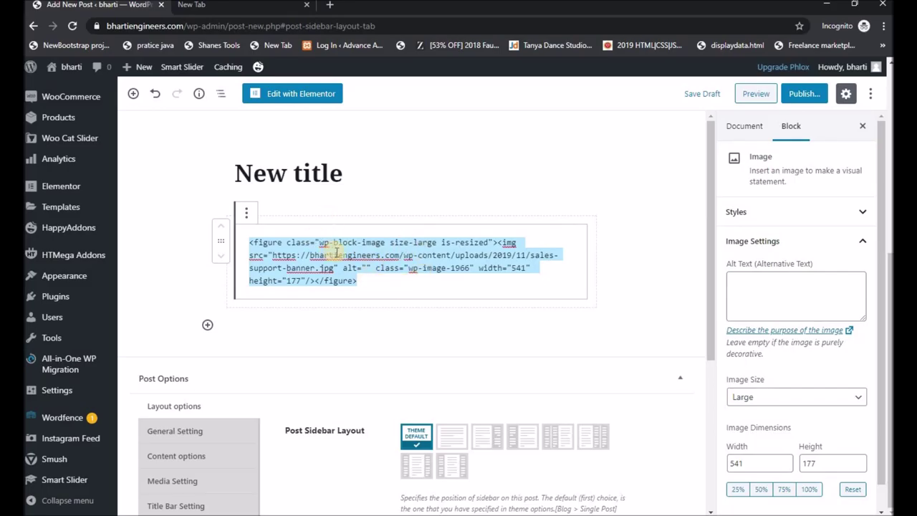
pyautogui.click(246, 213)
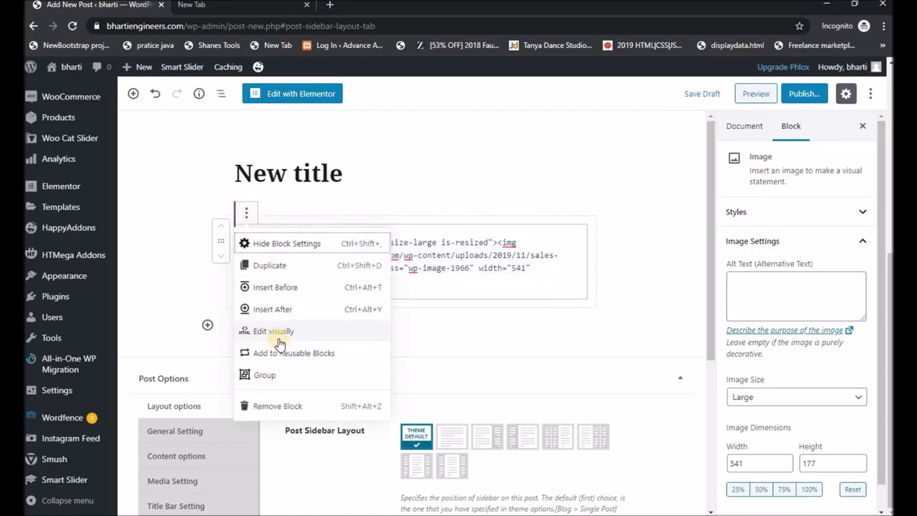
pyautogui.click(277, 333)
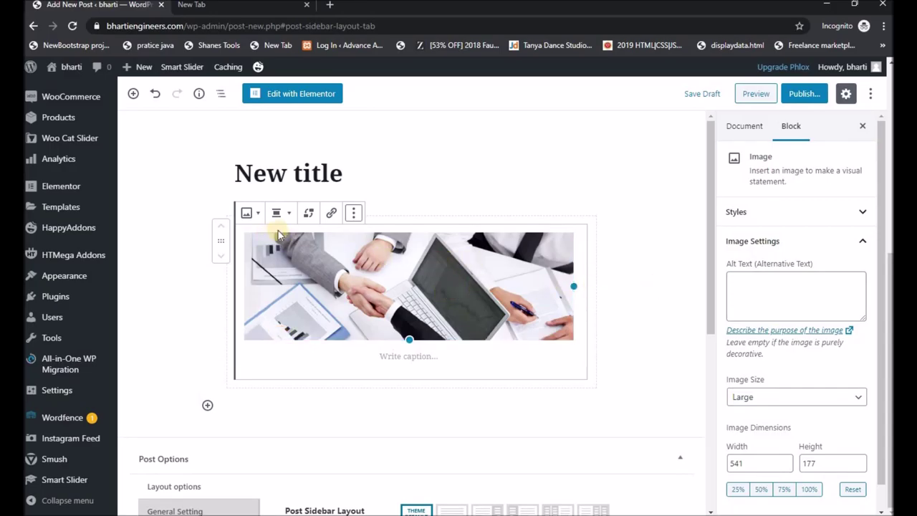
pyautogui.click(354, 218)
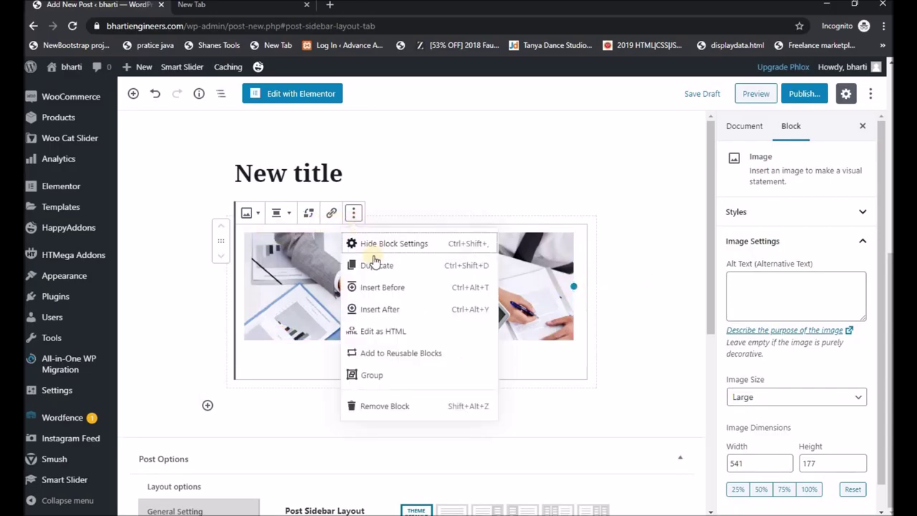
pyautogui.click(386, 330)
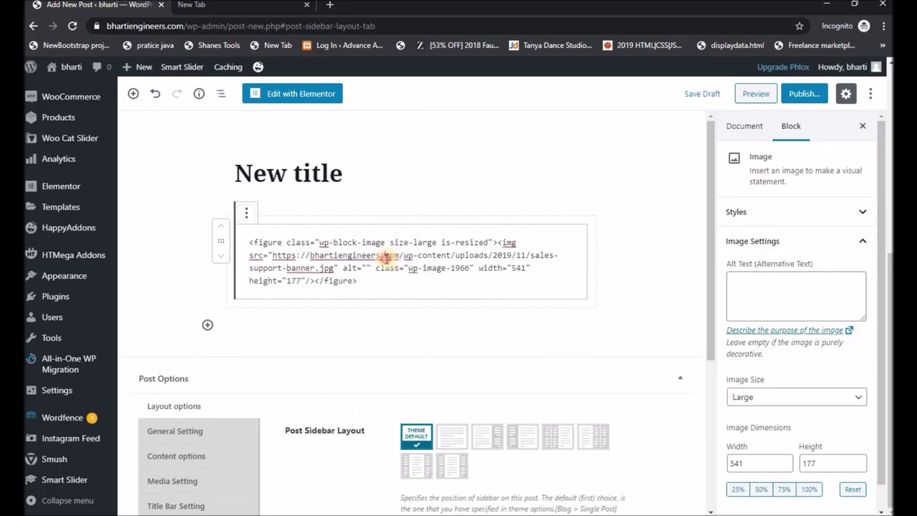
# Remove the whole Group block containing the image from the post.
pyautogui.click(379, 290)
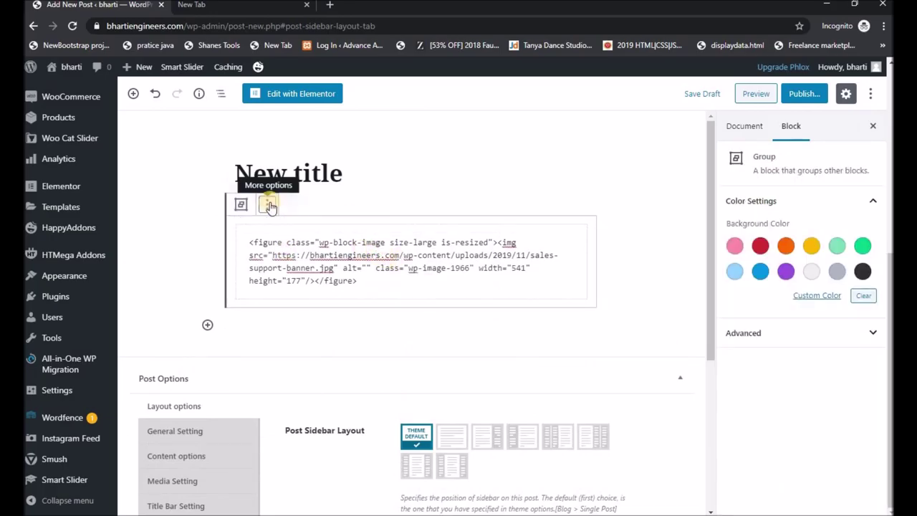
pyautogui.click(268, 206)
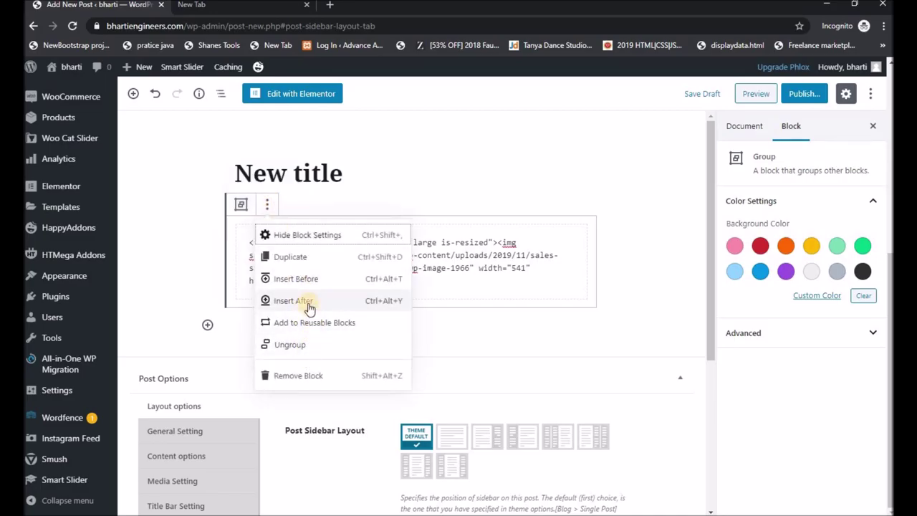
pyautogui.click(315, 375)
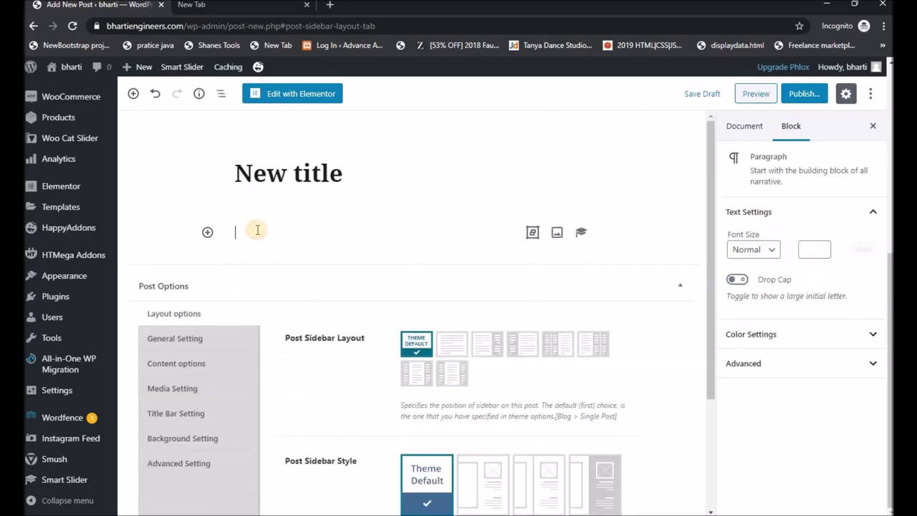
# Insert a bulleted List block with the items "jkjkj" and "jj" and check which block types it can be transformed to.
pyautogui.click(207, 233)
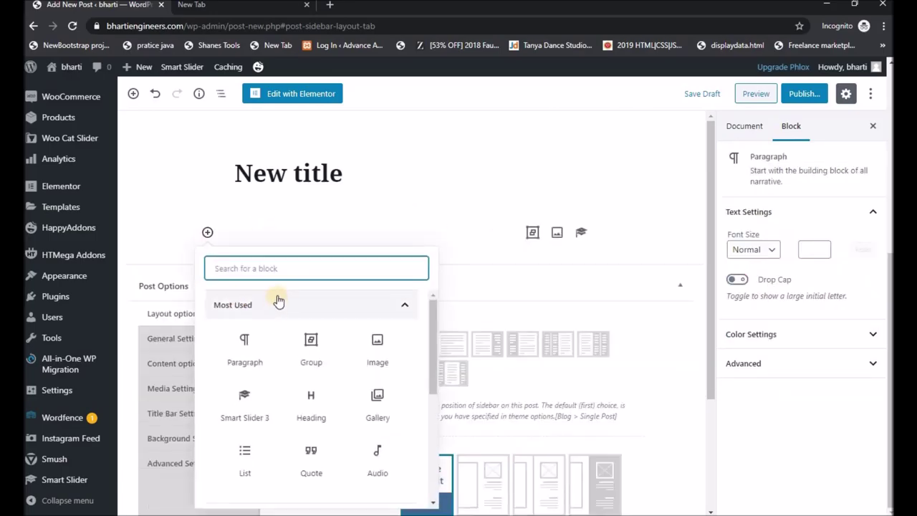
pyautogui.moveTo(436, 316); pyautogui.dragTo(434, 383)
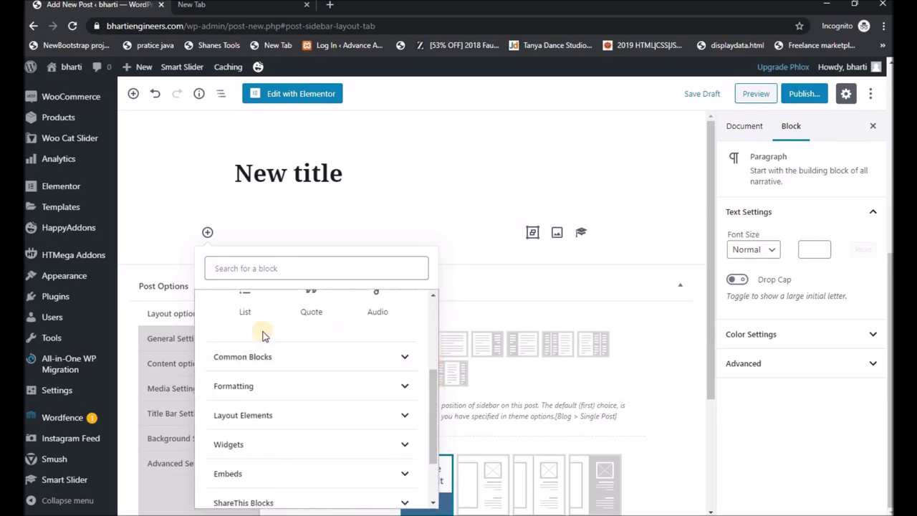
pyautogui.click(245, 310)
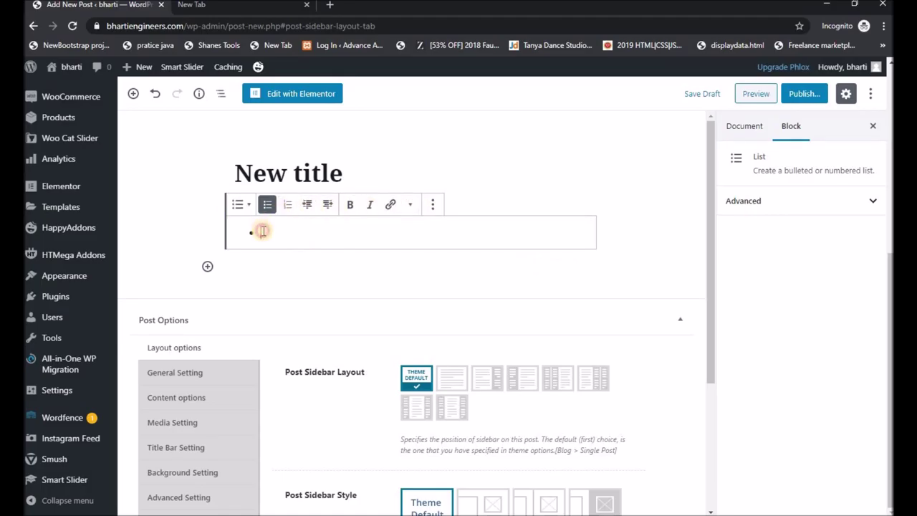
pyautogui.write('hjkj')
pyautogui.press('Return')
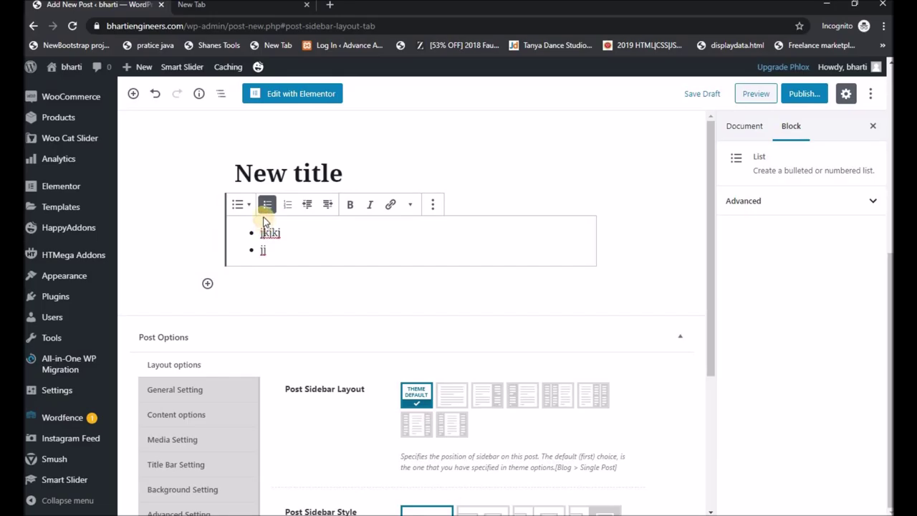
pyautogui.click(243, 207)
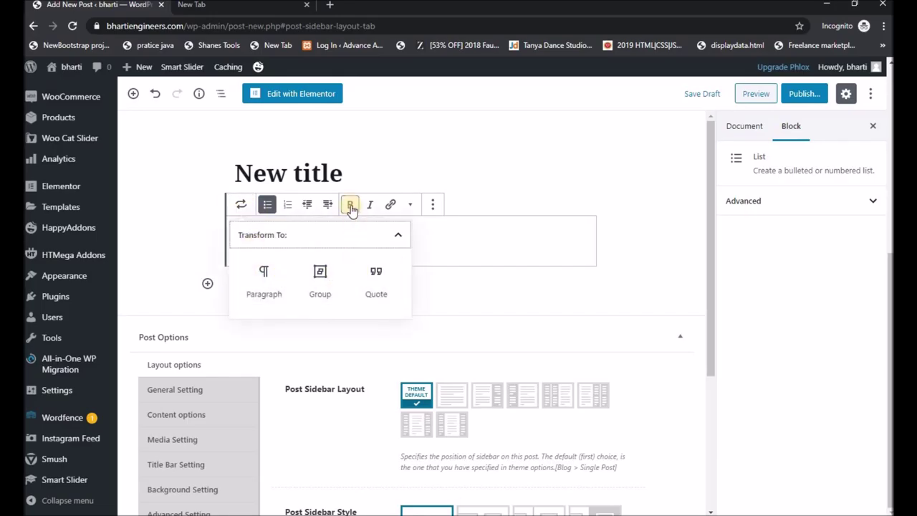
pyautogui.click(459, 256)
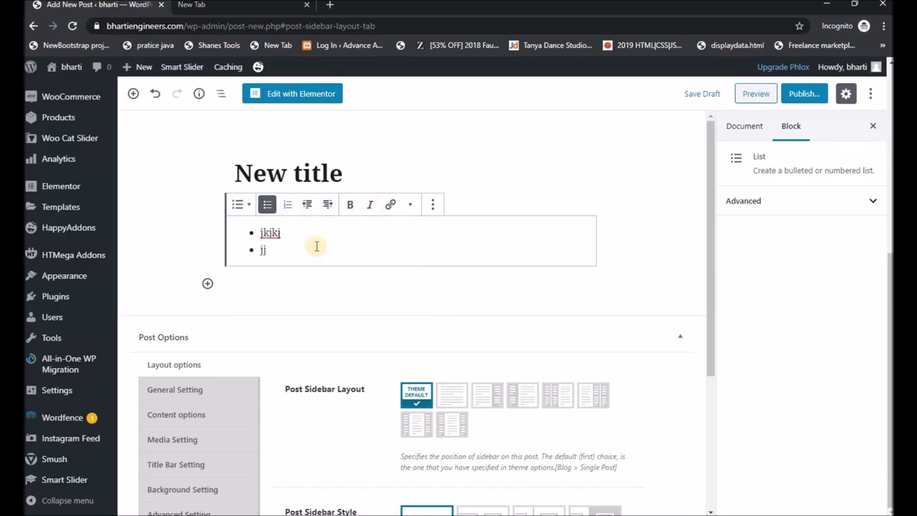
# Search the blocks for "but", insert a Button block below the list and label it "start".
pyautogui.click(207, 284)
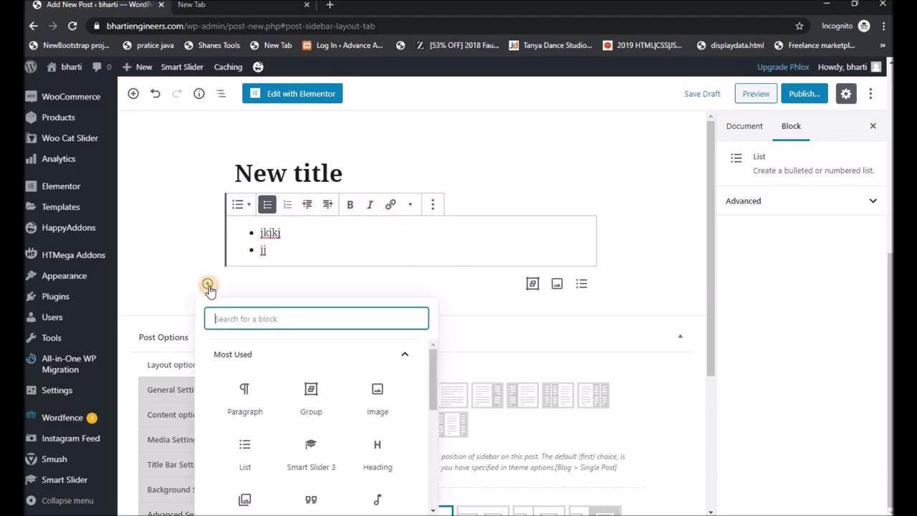
pyautogui.scroll(-5, 352, 344)
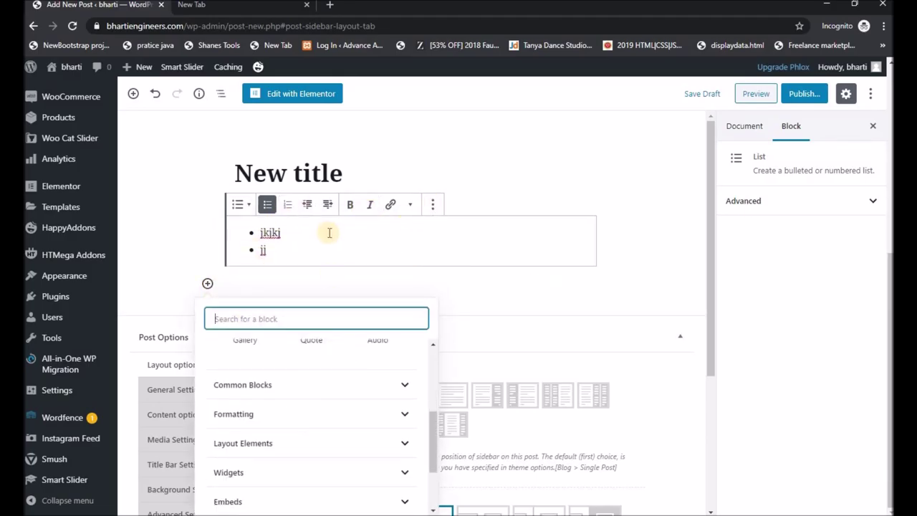
pyautogui.write('but')
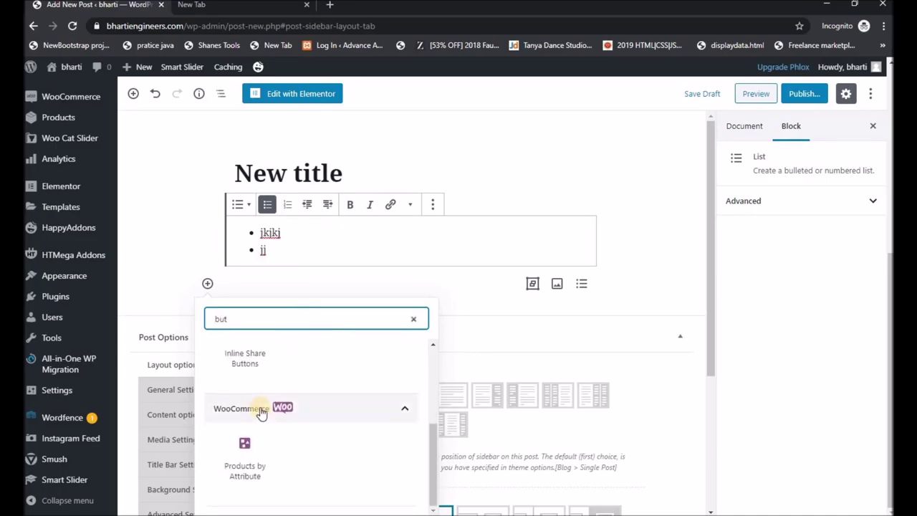
pyautogui.scroll(3, 256, 409)
pyautogui.scroll(-1, 260, 395)
pyautogui.scroll(2, 260, 389)
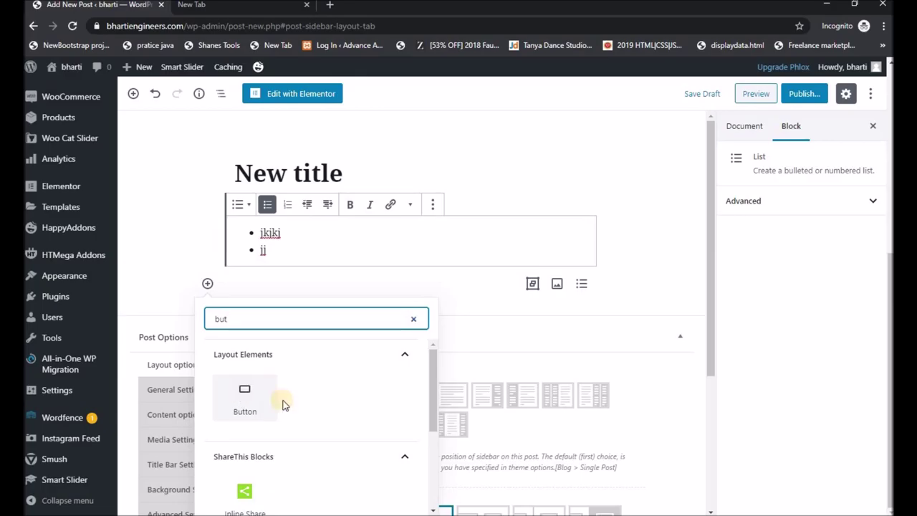
pyautogui.click(246, 405)
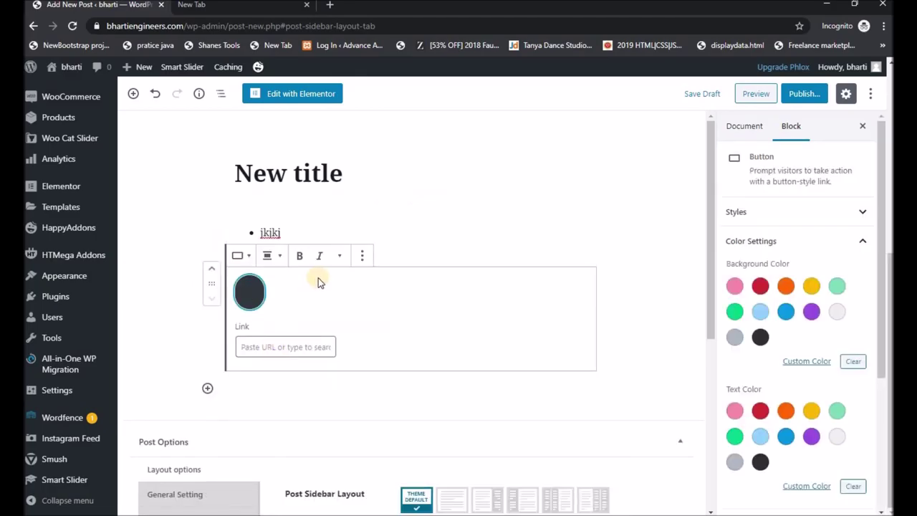
pyautogui.write('start')
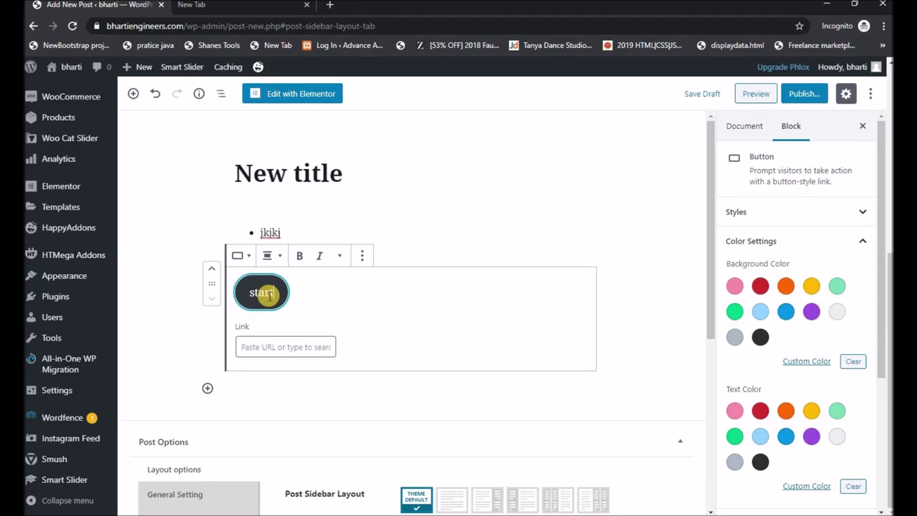
pyautogui.click(269, 347)
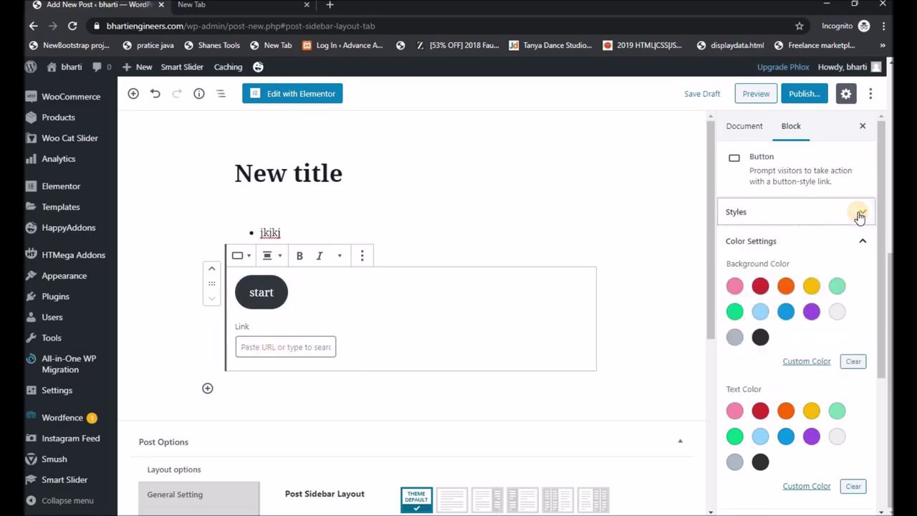
# Try the Outline style on the button, return it to Fill, and keep the default style at Not set.
pyautogui.click(858, 212)
pyautogui.click(828, 264)
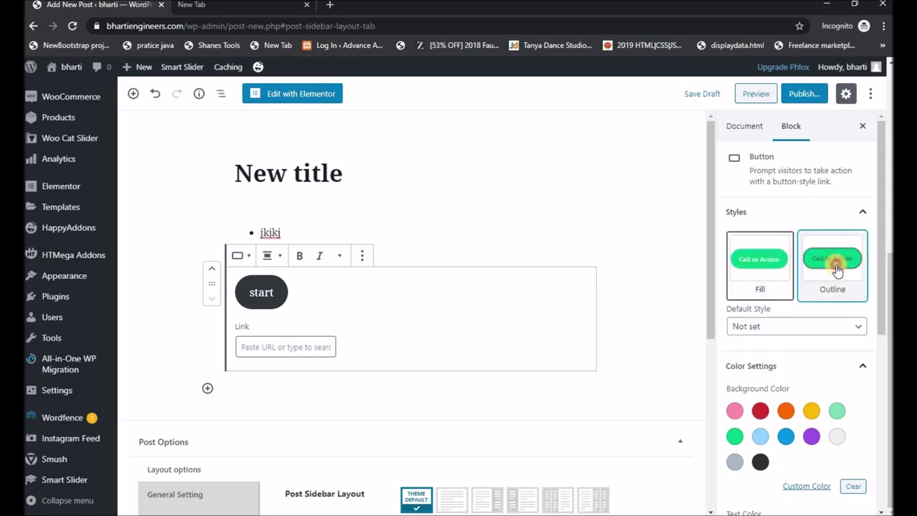
pyautogui.click(783, 269)
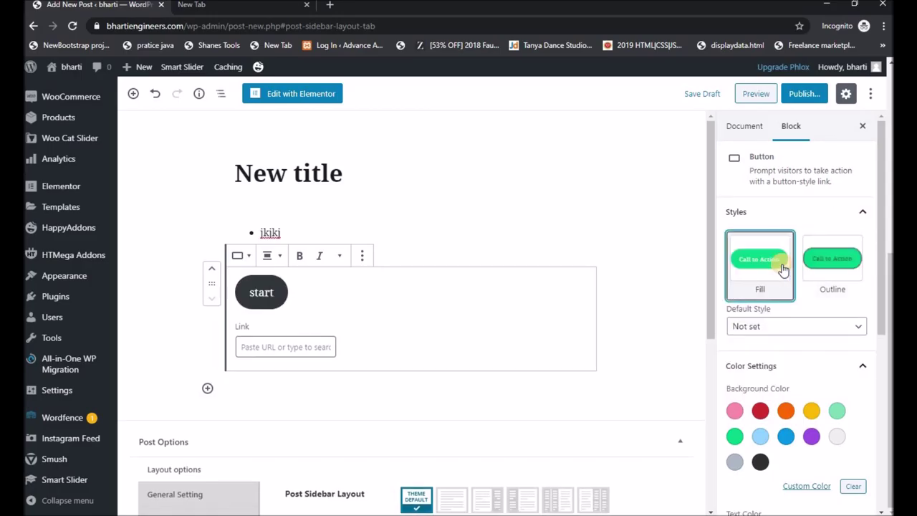
pyautogui.click(778, 328)
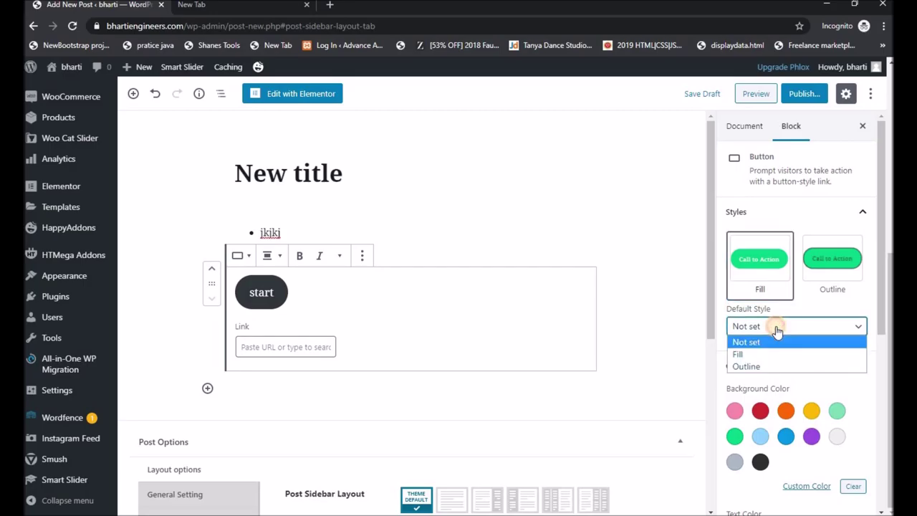
pyautogui.click(758, 341)
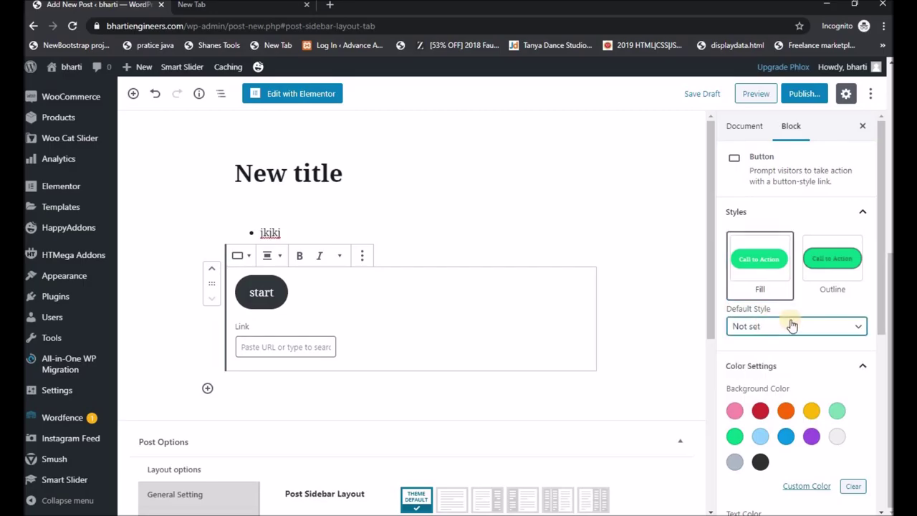
# Set the "start" button's text colour to red and its border radius to 29.
pyautogui.scroll(-2, 828, 331)
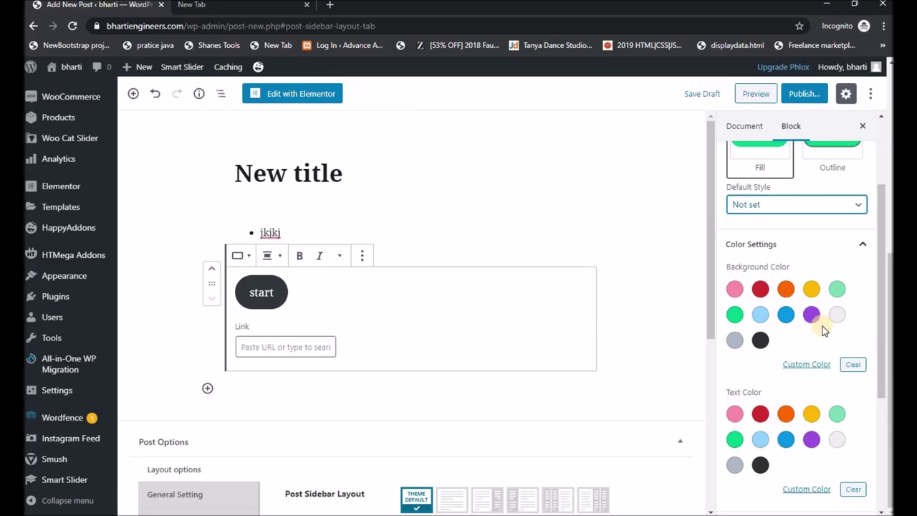
pyautogui.scroll(-3, 761, 287)
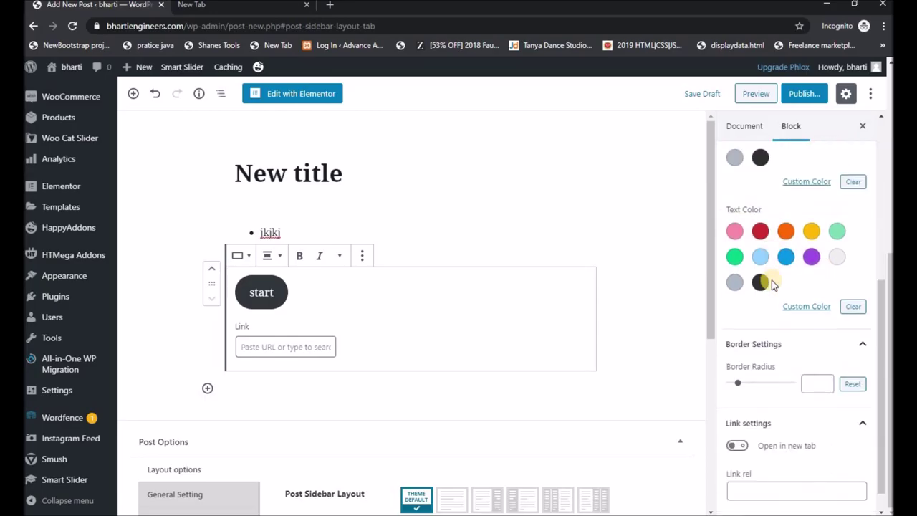
pyautogui.scroll(-1, 767, 293)
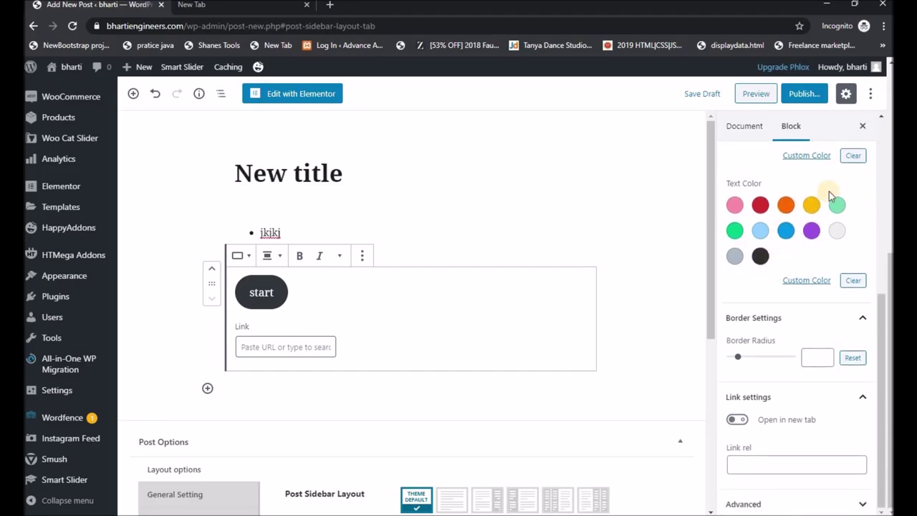
pyautogui.click(811, 205)
pyautogui.click(760, 205)
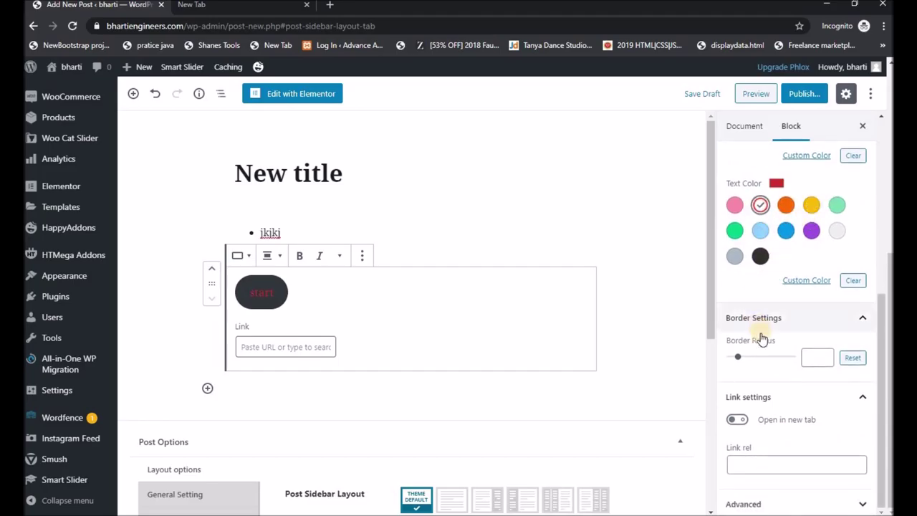
pyautogui.moveTo(743, 364); pyautogui.dragTo(767, 358)
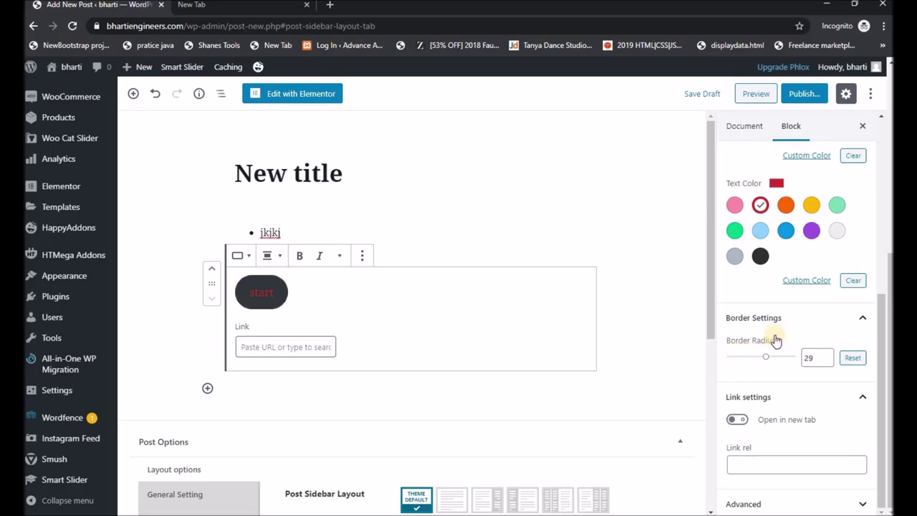
pyautogui.click(749, 462)
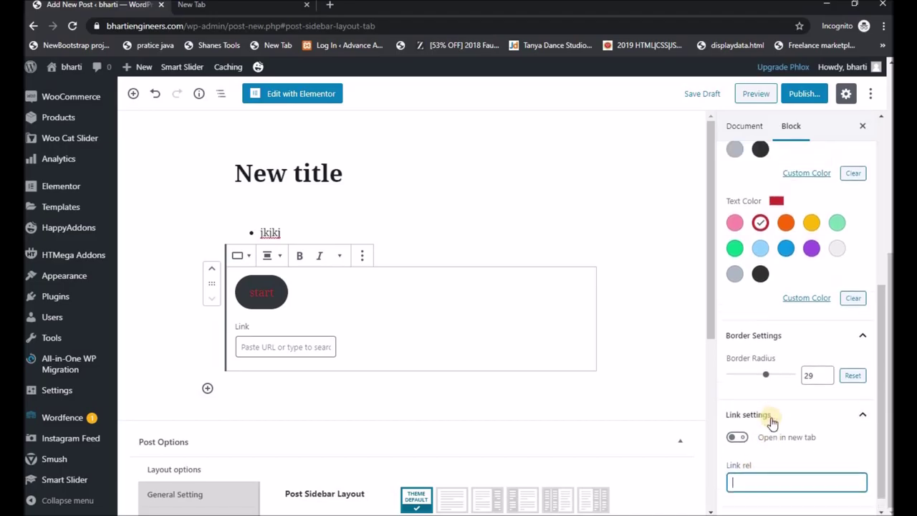
# Show the "start" button's advanced settings and select the text of its additional CSS class.
pyautogui.click(862, 505)
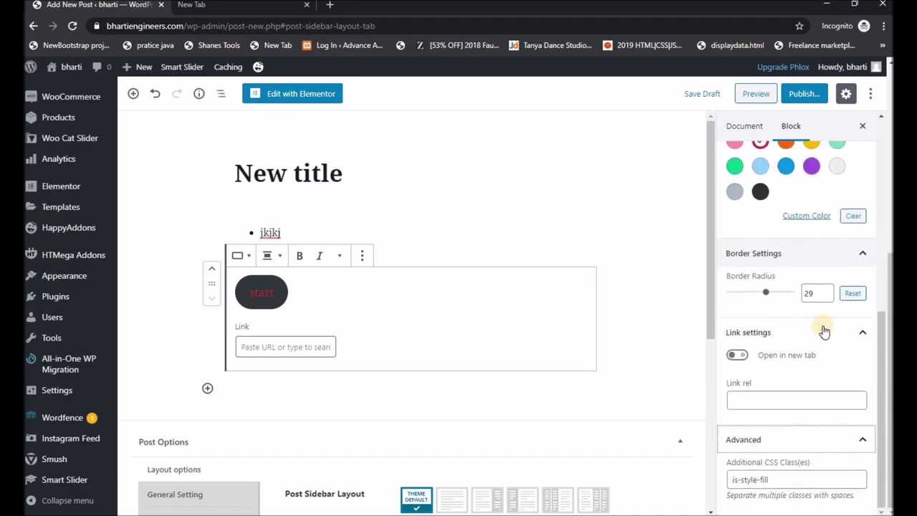
pyautogui.moveTo(791, 480); pyautogui.dragTo(719, 477)
pyautogui.click(794, 472)
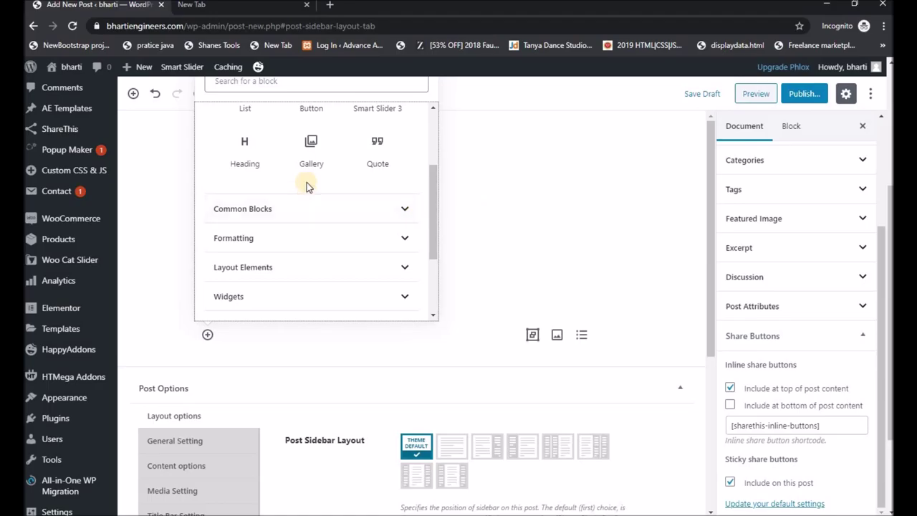
# Insert a Columns block from the Layout Elements below the "start" button, using the layout with three equal columns.
pyautogui.scroll(-1, 307, 182)
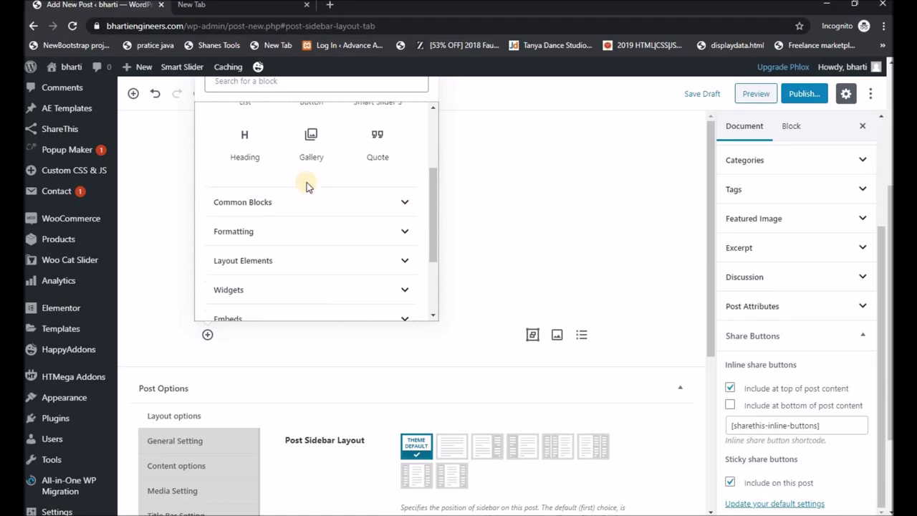
pyautogui.scroll(-1, 306, 184)
pyautogui.click(388, 213)
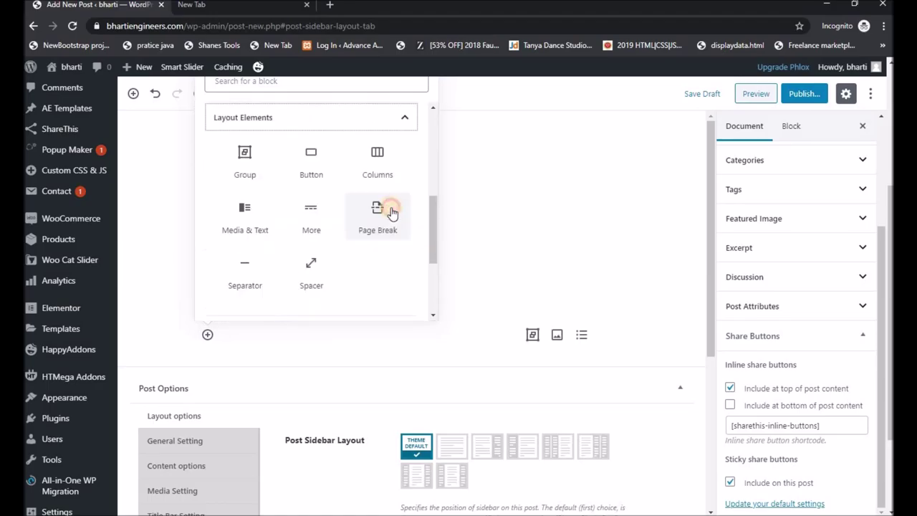
pyautogui.scroll(3, 394, 231)
pyautogui.scroll(-2, 373, 233)
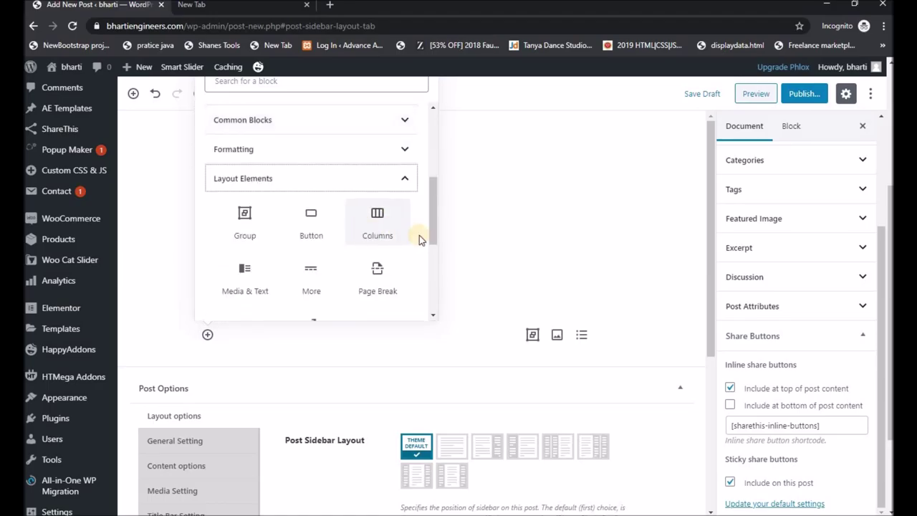
pyautogui.click(394, 231)
pyautogui.scroll(-2, 395, 246)
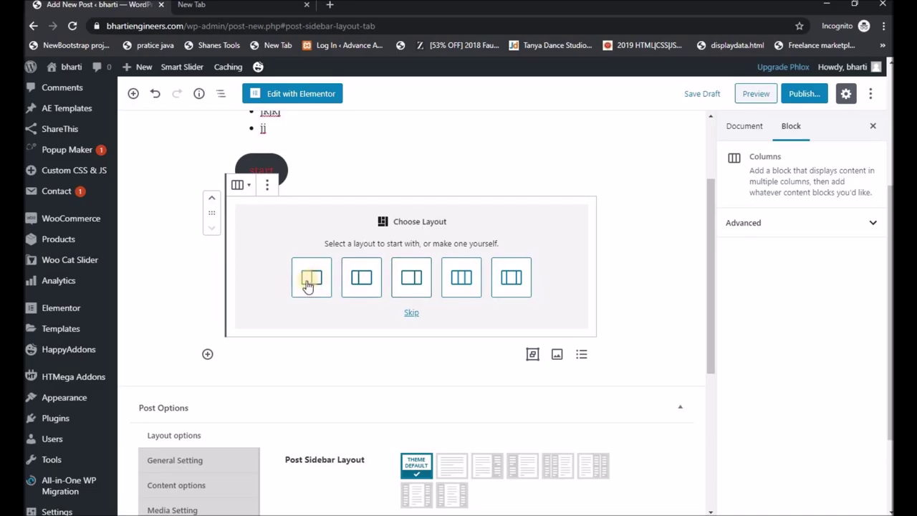
pyautogui.click(464, 279)
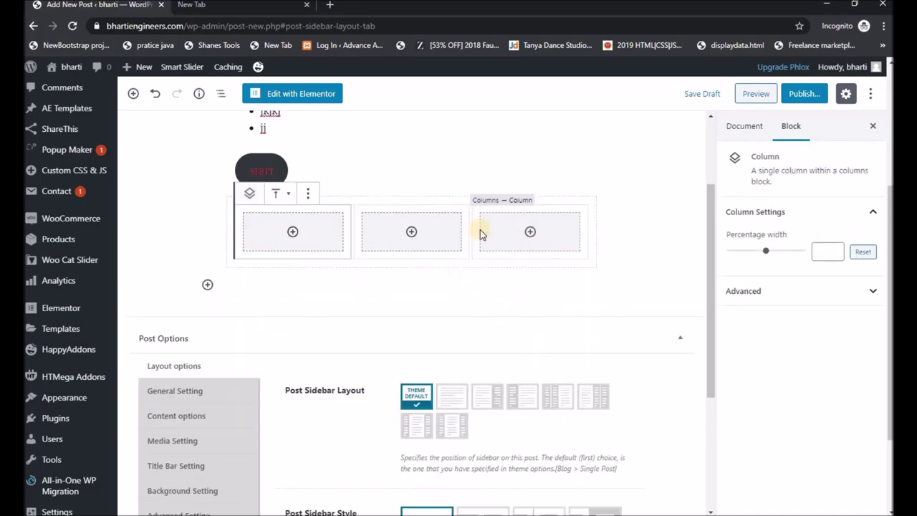
# Set the first column's percentage width to 58.
pyautogui.click(326, 236)
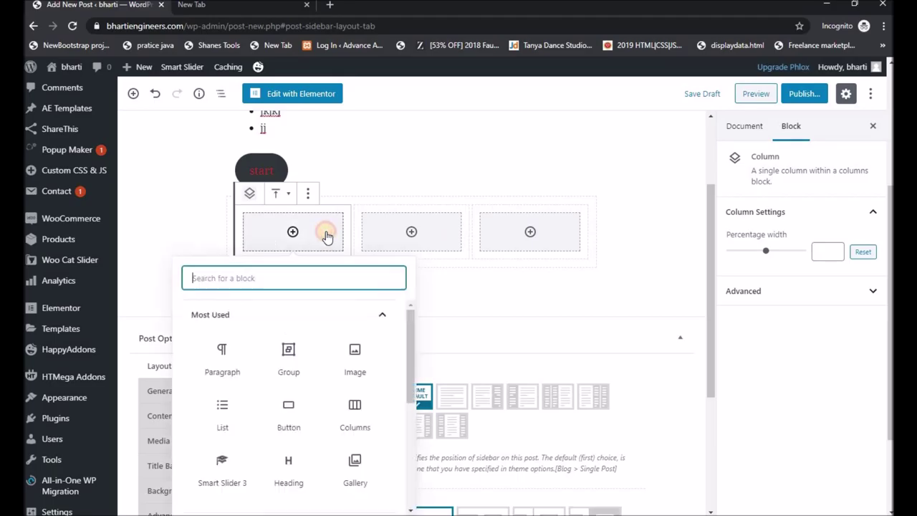
pyautogui.click(326, 236)
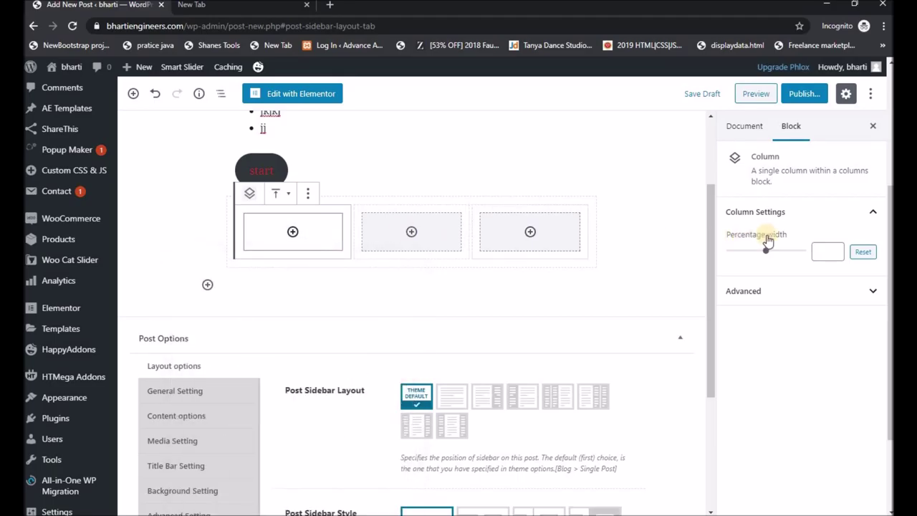
pyautogui.moveTo(767, 256)
pyautogui.mouseDown()
pyautogui.moveTo(788, 257)
pyautogui.moveTo(771, 251)
pyautogui.mouseUp()
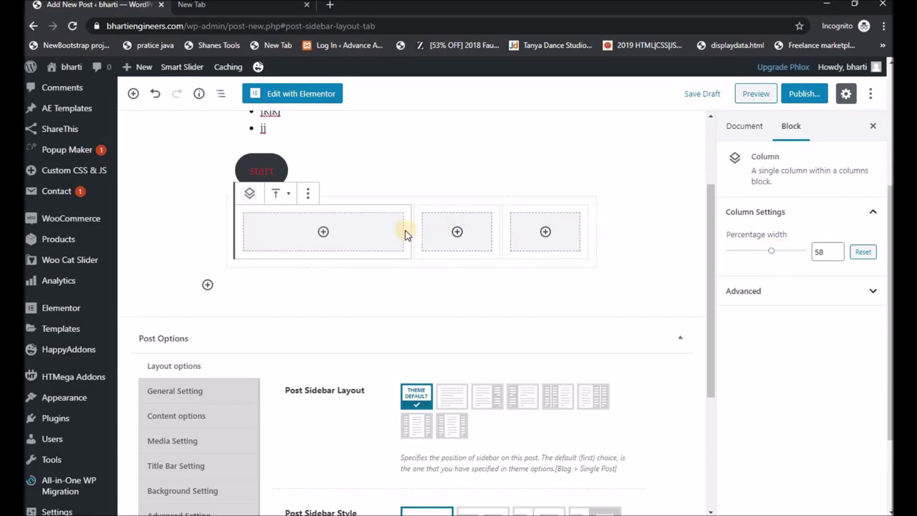
# Set the third column's percentage width to 41.
pyautogui.click(522, 231)
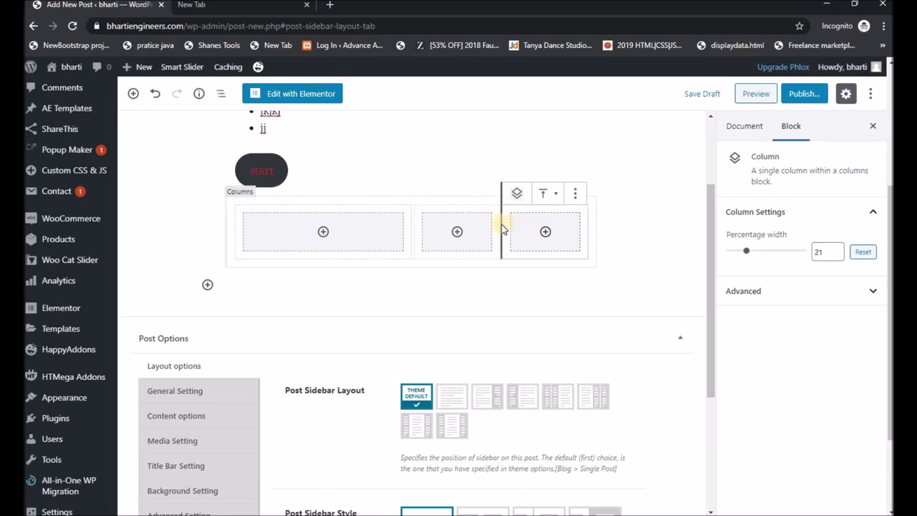
pyautogui.click(575, 194)
pyautogui.click(654, 178)
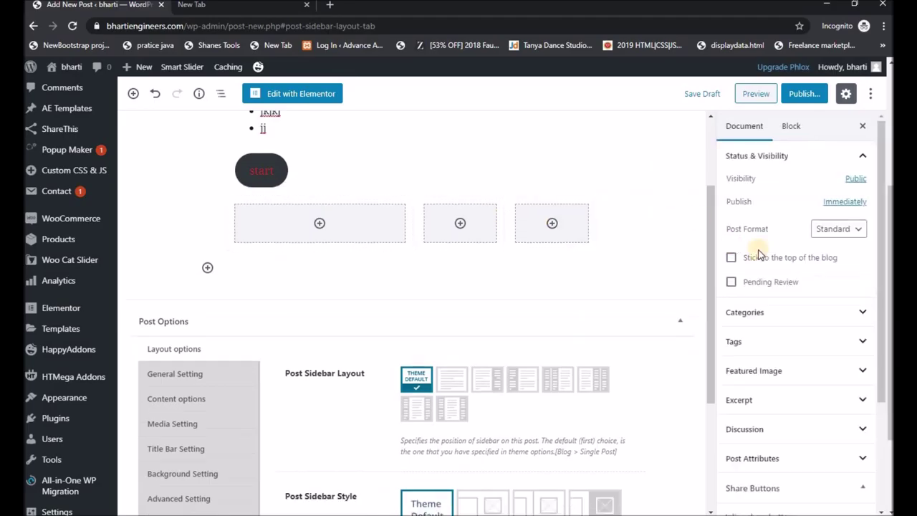
pyautogui.scroll(-2, 761, 287)
pyautogui.click(520, 227)
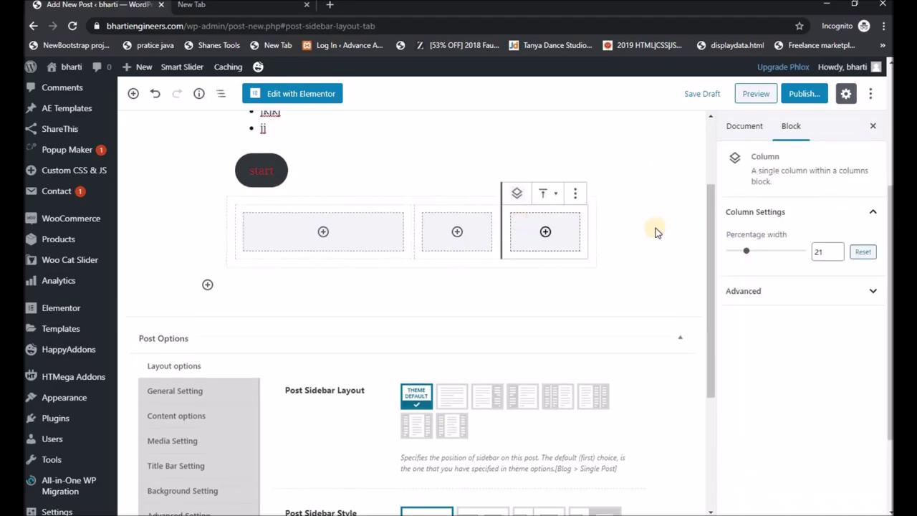
pyautogui.moveTo(738, 251); pyautogui.dragTo(761, 254)
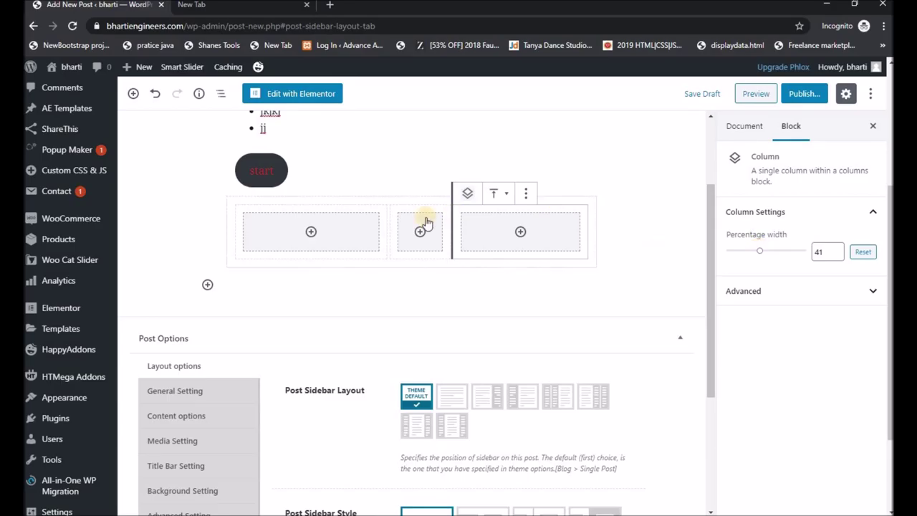
# Look over the post's title, list, button and columns, selecting the title, button and list in turn.
pyautogui.scroll(2, 398, 229)
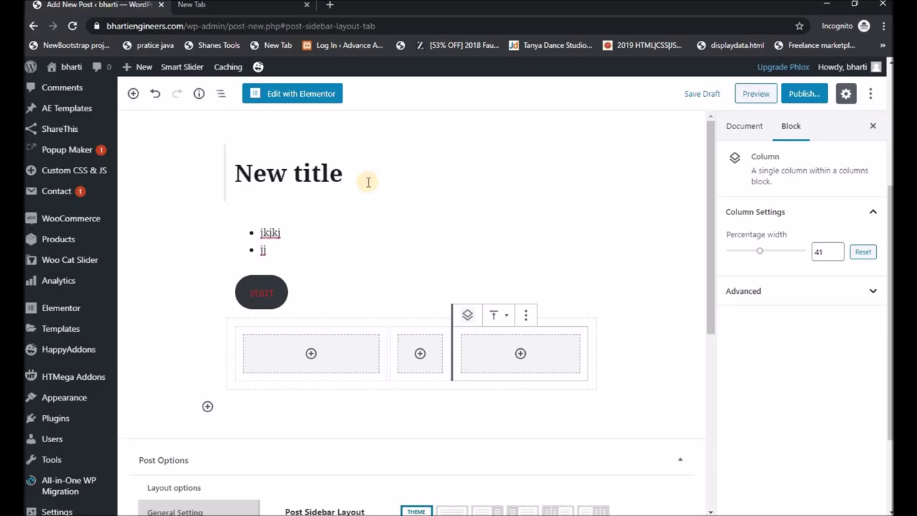
pyautogui.scroll(-2, 368, 180)
pyautogui.scroll(2, 362, 157)
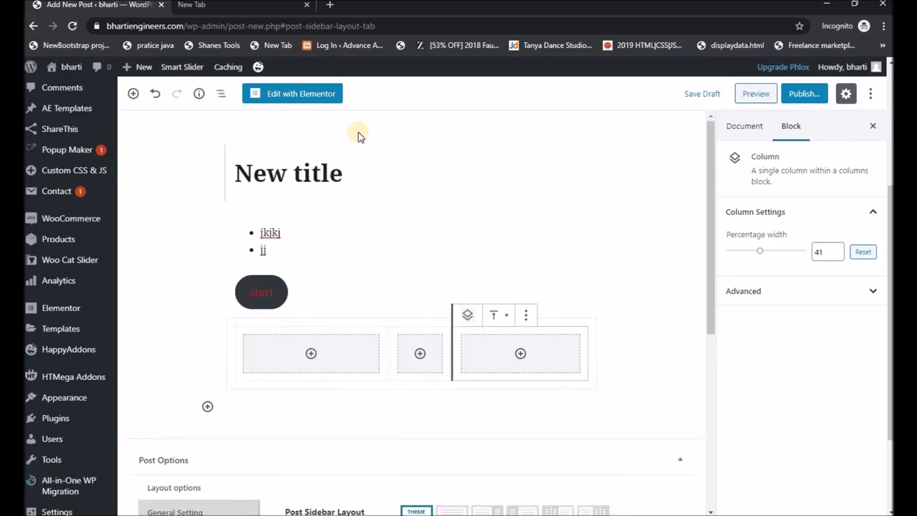
pyautogui.moveTo(346, 176); pyautogui.dragTo(234, 165)
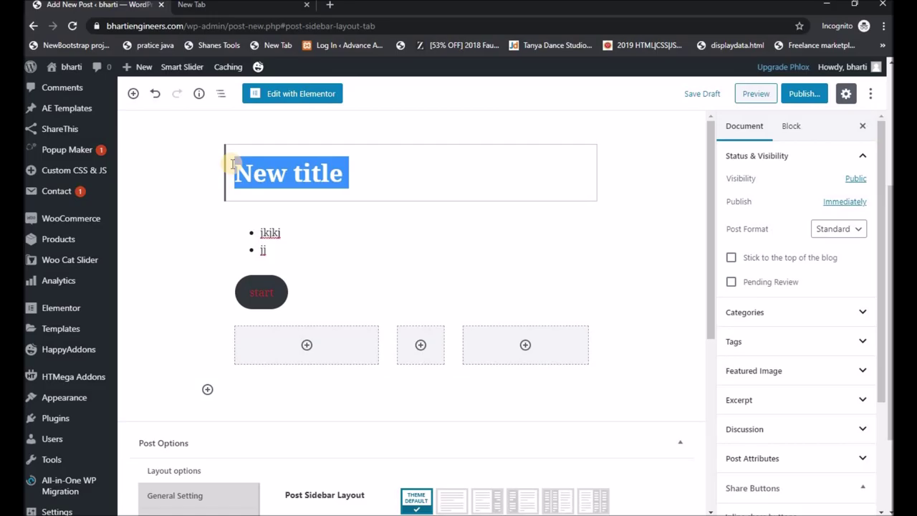
pyautogui.scroll(-2, 303, 213)
pyautogui.scroll(2, 303, 213)
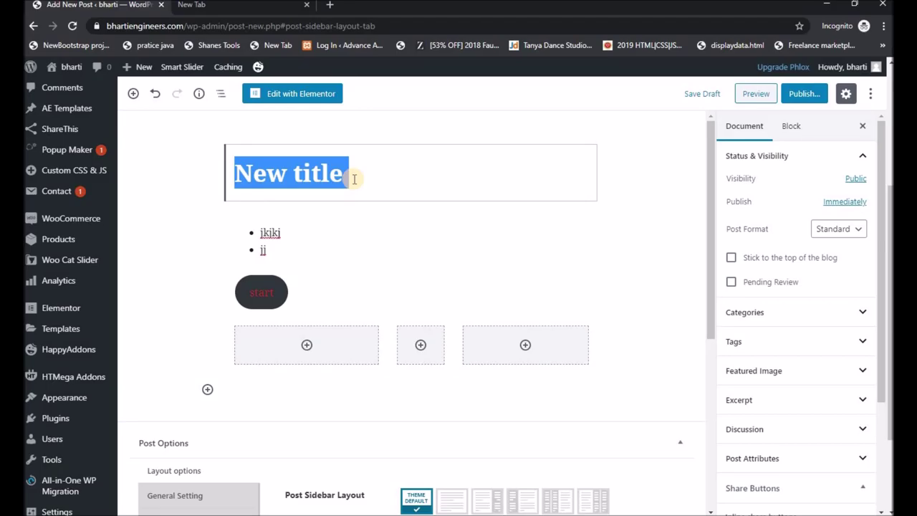
pyautogui.scroll(-2, 354, 179)
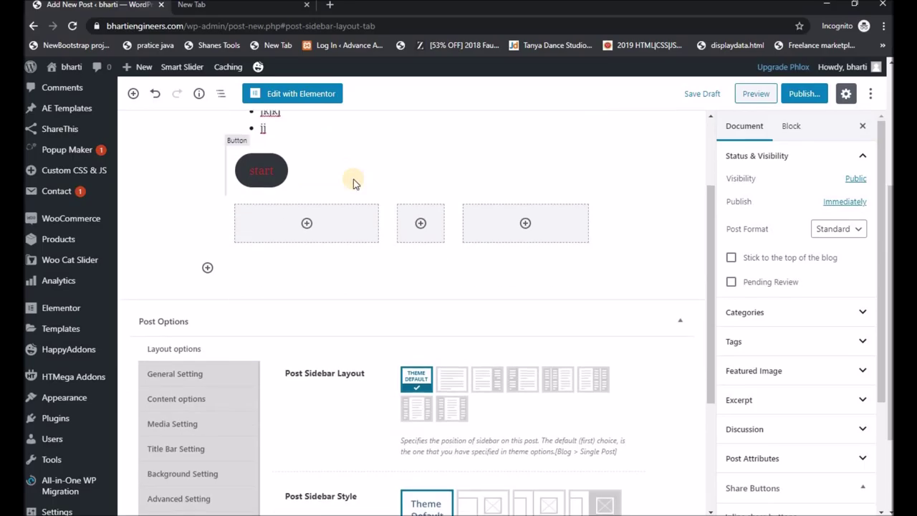
pyautogui.scroll(2, 356, 180)
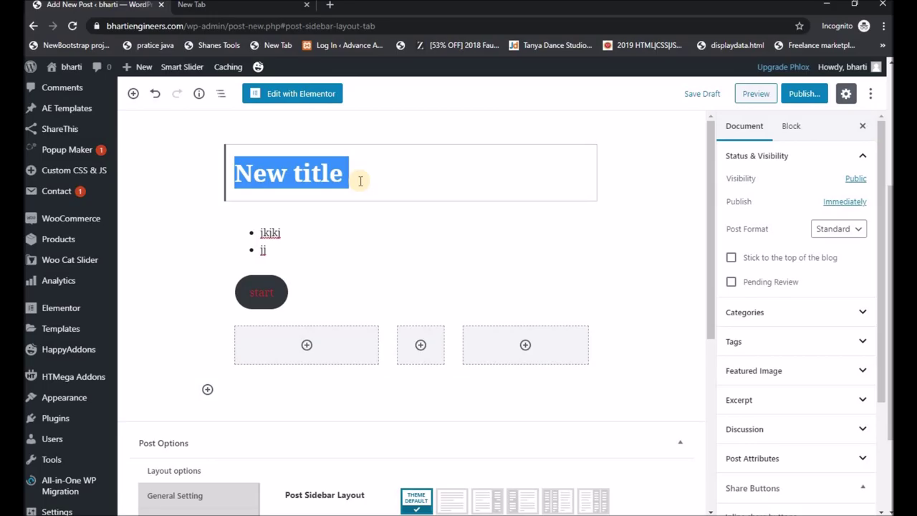
pyautogui.scroll(-3, 358, 184)
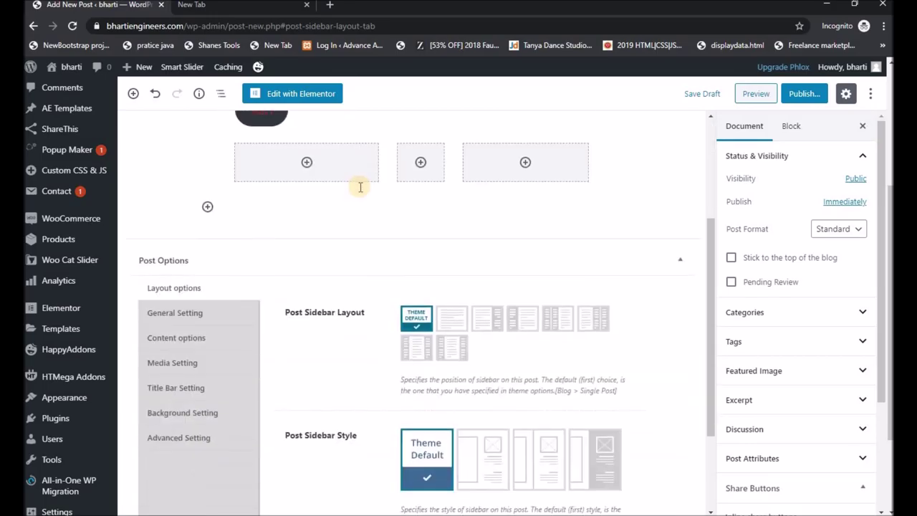
pyautogui.scroll(2, 359, 188)
pyautogui.click(288, 233)
pyautogui.scroll(1, 301, 226)
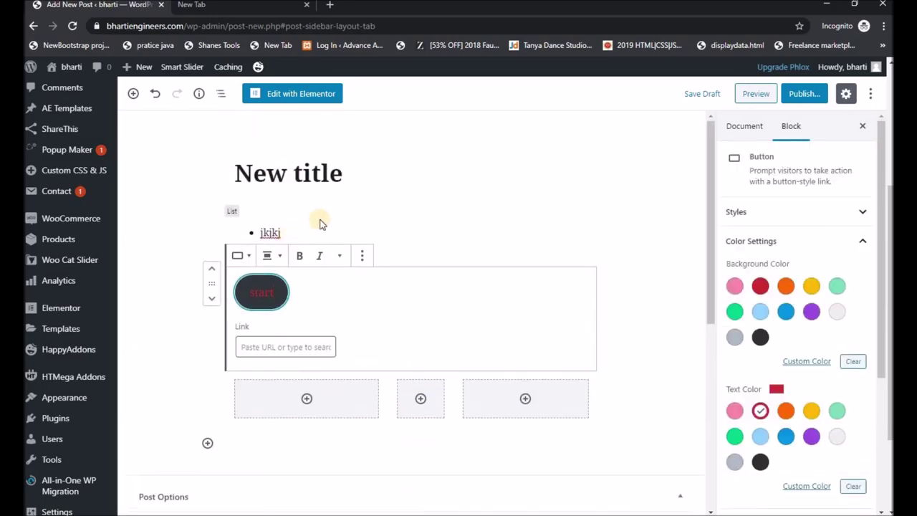
pyautogui.click(318, 228)
pyautogui.scroll(-2, 387, 301)
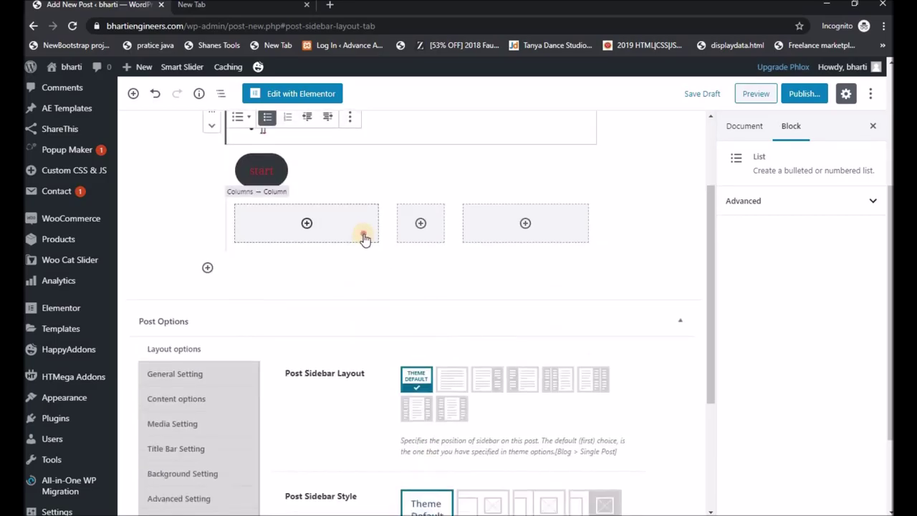
# Select the first column and show the additional CSS class field in its advanced settings.
pyautogui.click(364, 238)
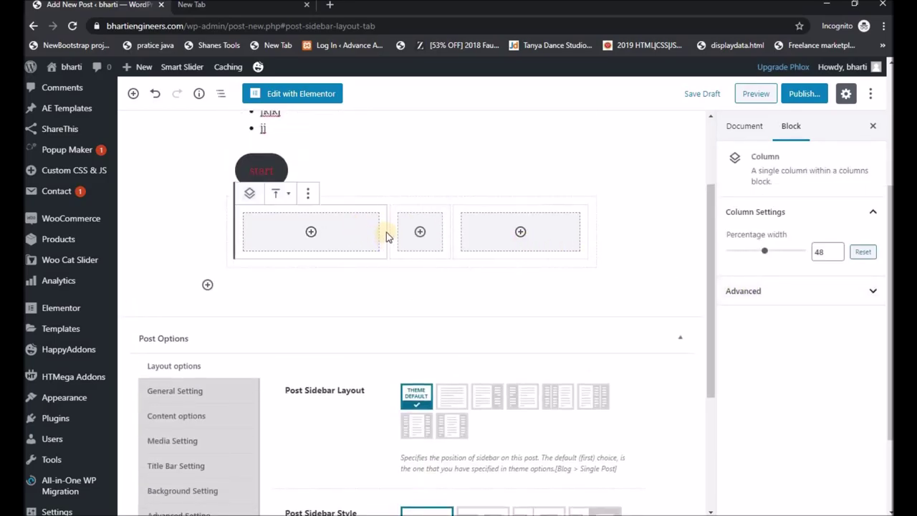
pyautogui.click(854, 294)
pyautogui.click(774, 332)
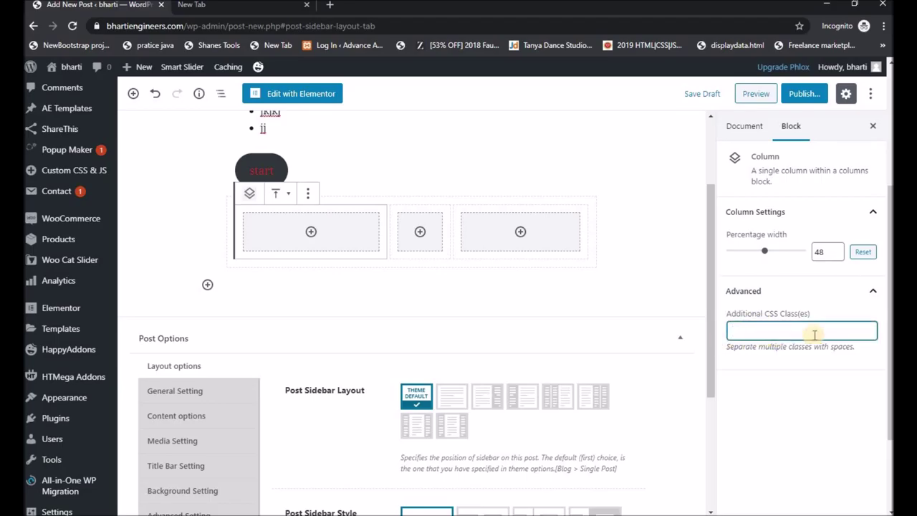
pyautogui.scroll(2, 363, 246)
# Insert a Cover block from the common blocks below the columns.
pyautogui.click(208, 408)
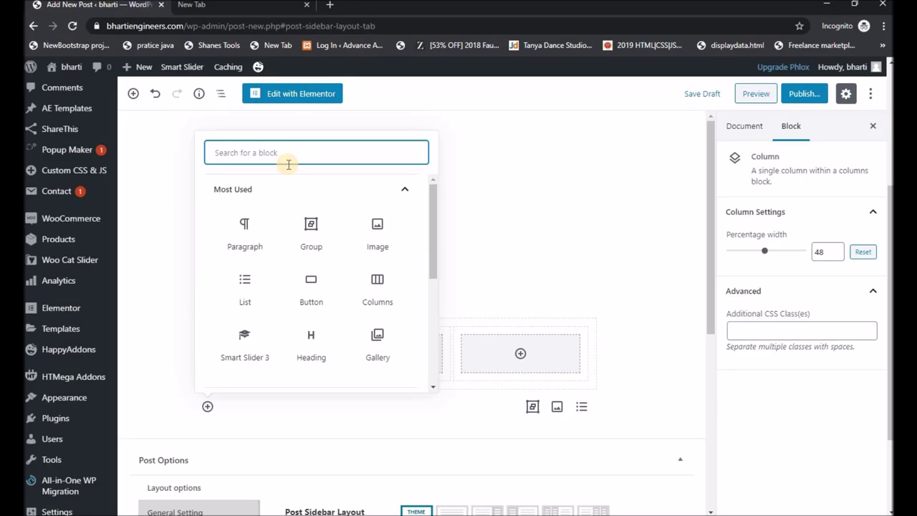
pyautogui.scroll(-3, 278, 251)
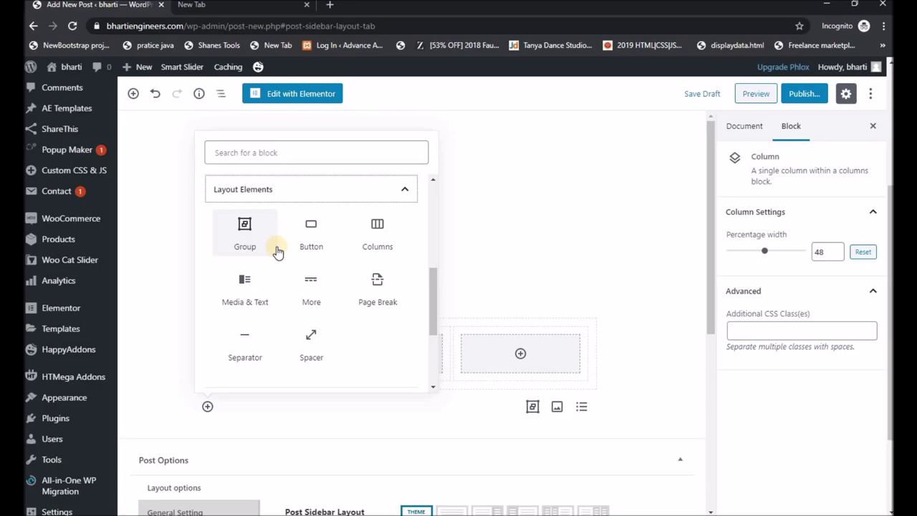
pyautogui.scroll(-2, 279, 251)
pyautogui.scroll(4, 280, 250)
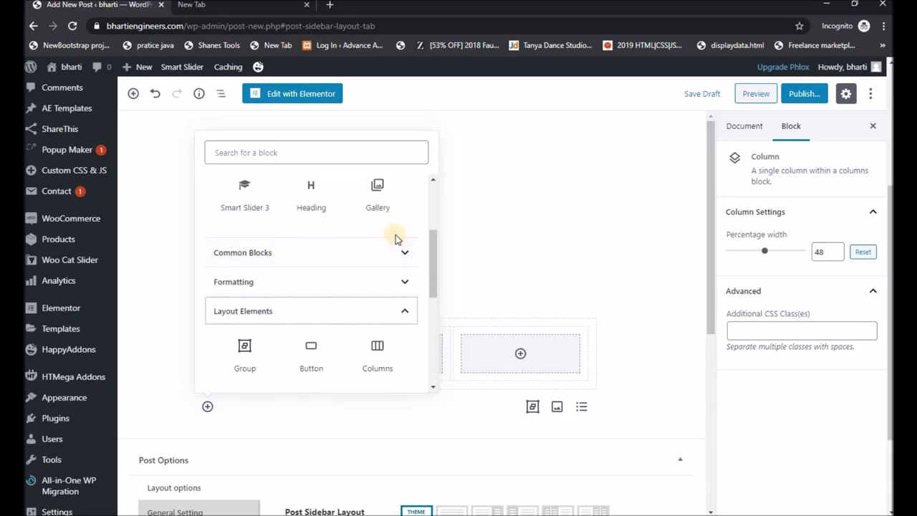
pyautogui.scroll(3, 396, 238)
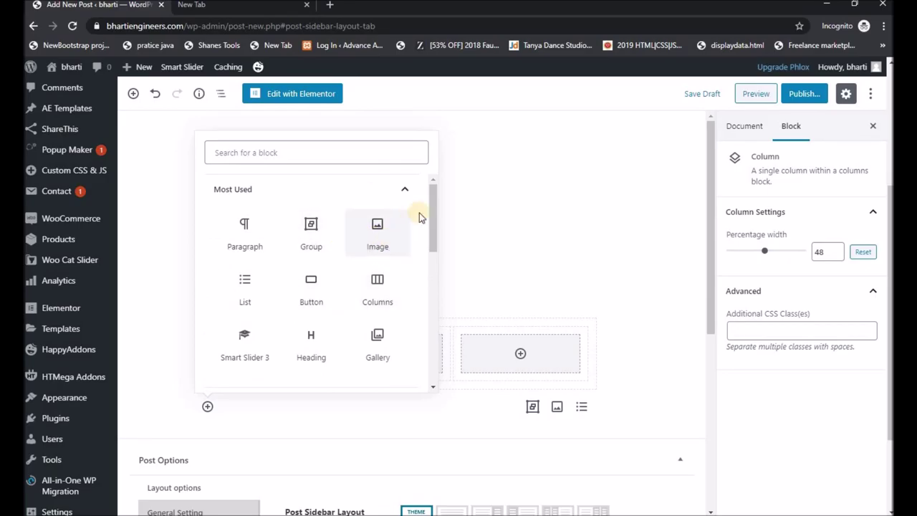
pyautogui.click(432, 192)
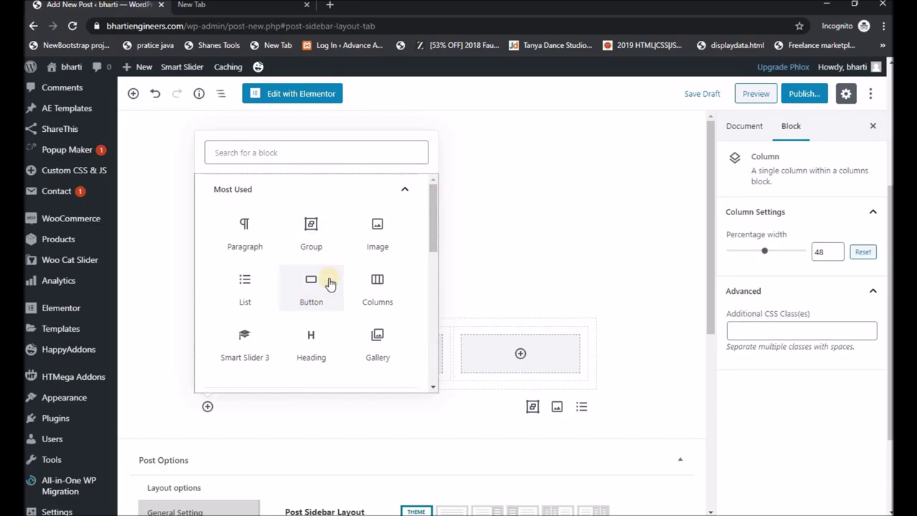
pyautogui.scroll(-1, 328, 258)
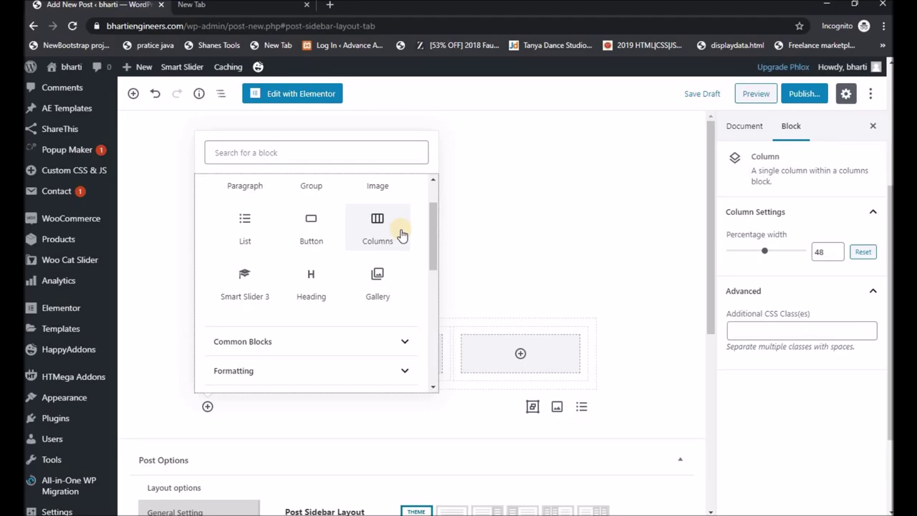
pyautogui.scroll(-1, 407, 256)
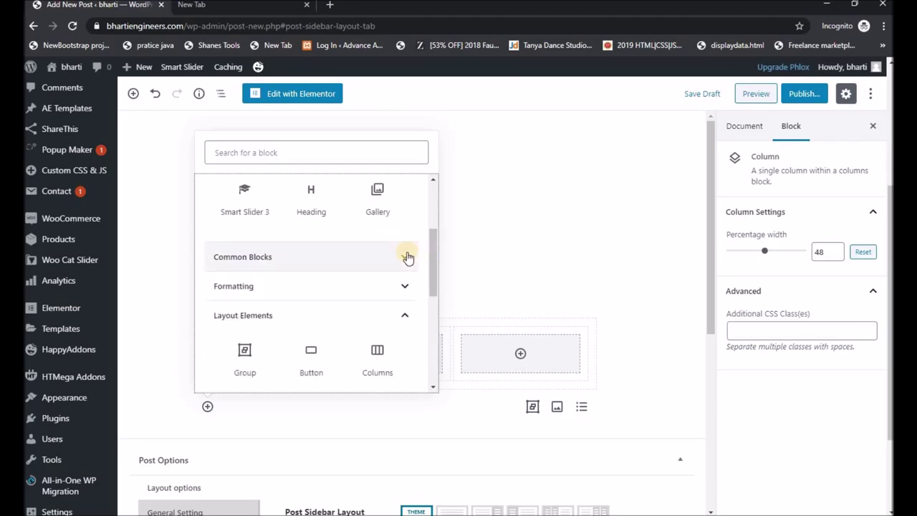
pyautogui.click(407, 256)
pyautogui.scroll(-1, 308, 261)
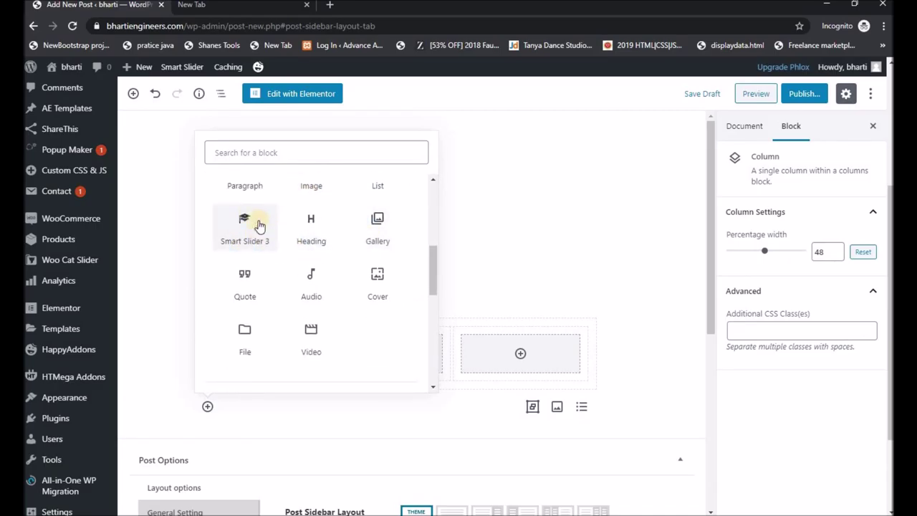
pyautogui.click(377, 281)
# Set drytype-scaled.jpg from the media library as the Cover block's background image.
pyautogui.scroll(3, 388, 282)
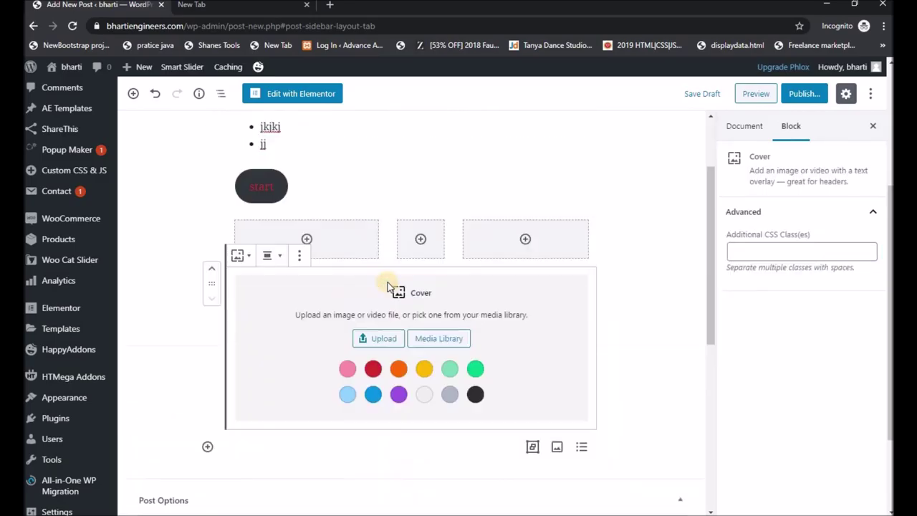
pyautogui.click(427, 388)
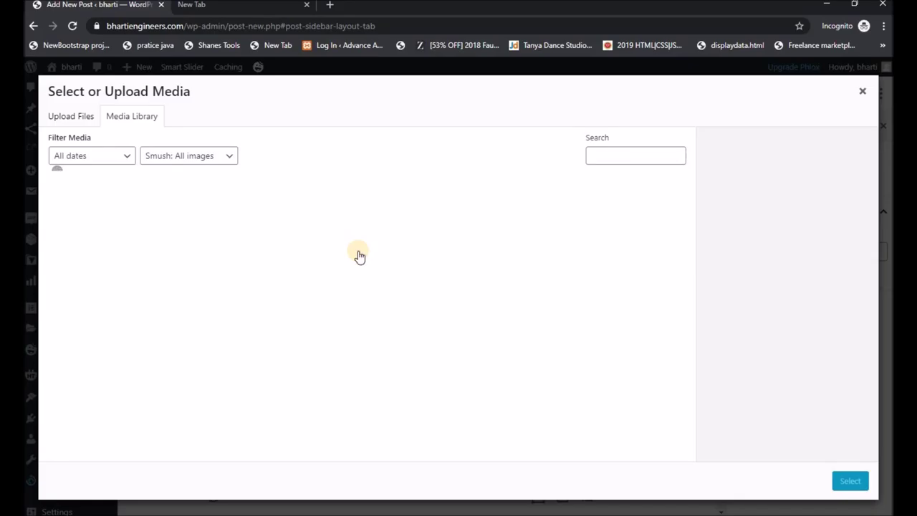
pyautogui.click(371, 234)
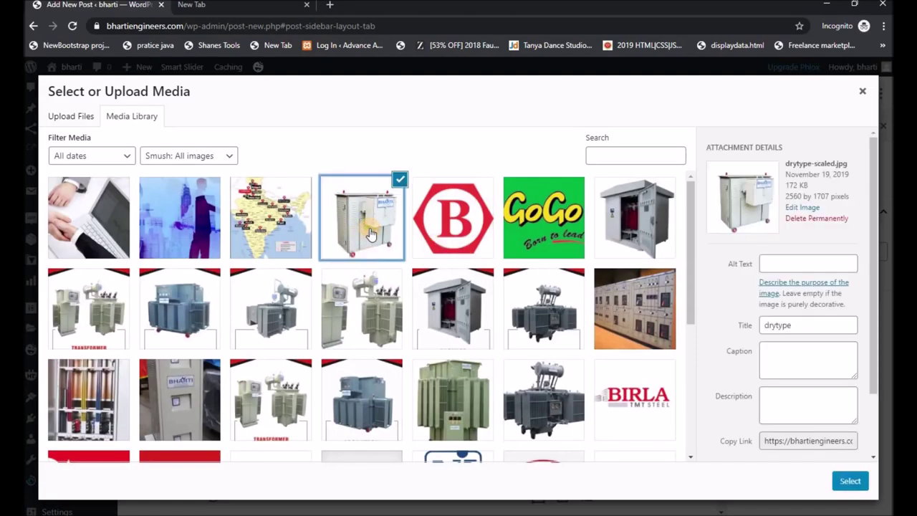
pyautogui.click(851, 481)
# Look over the Cover block, its title's block options and the Cover's media settings.
pyautogui.scroll(-2, 343, 243)
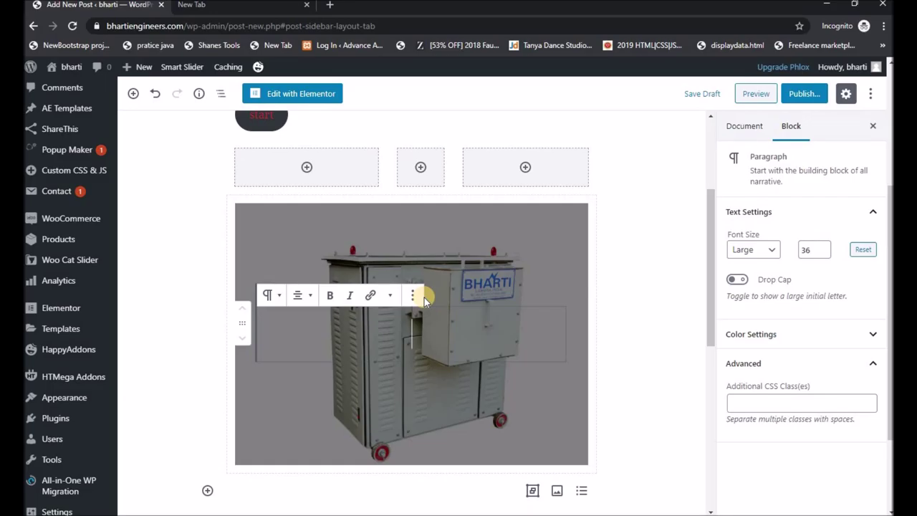
pyautogui.scroll(-2, 425, 294)
pyautogui.scroll(1, 426, 293)
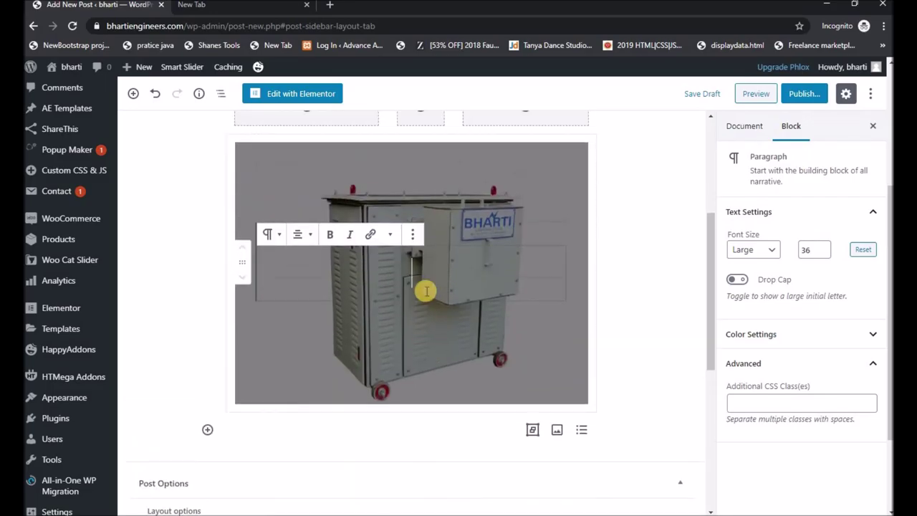
pyautogui.scroll(1, 426, 290)
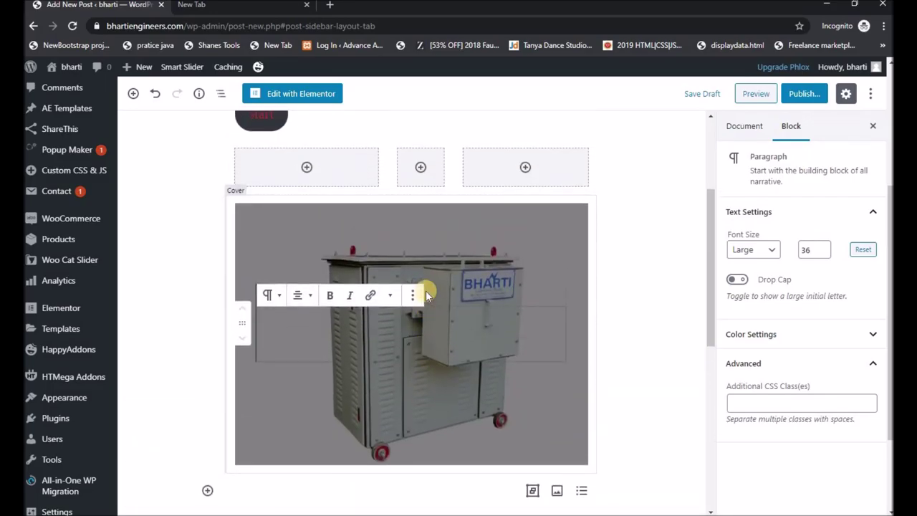
pyautogui.click(413, 294)
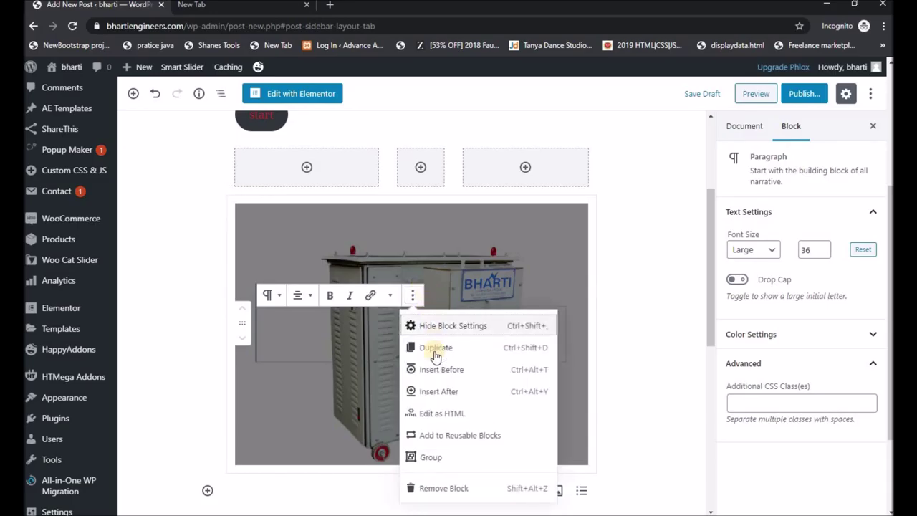
pyautogui.click(470, 276)
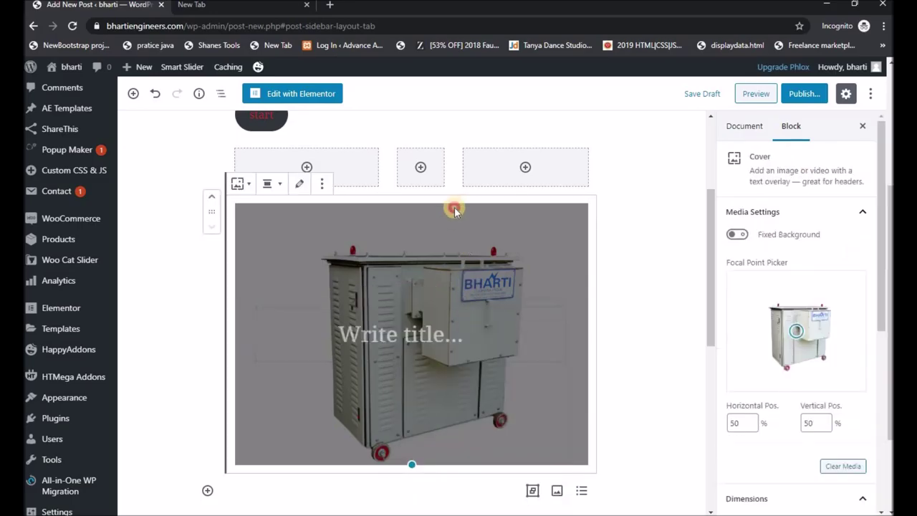
pyautogui.scroll(-1, 466, 308)
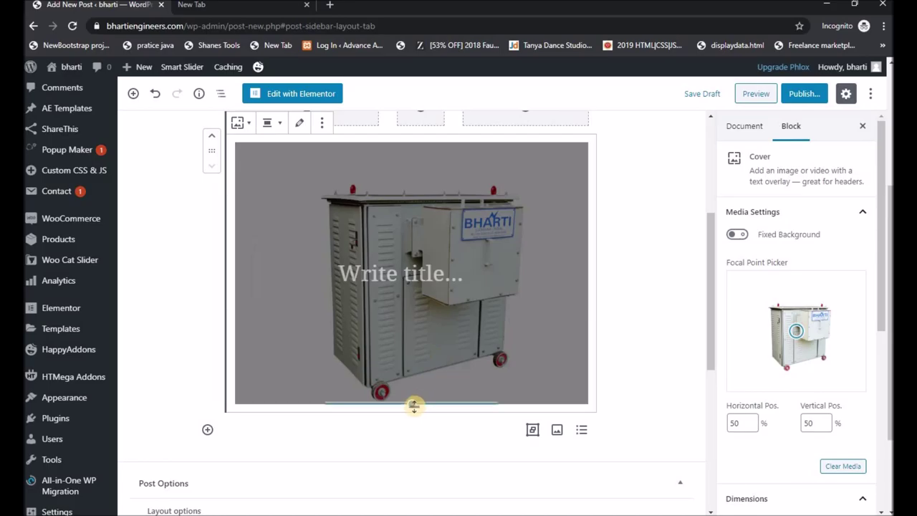
pyautogui.scroll(1, 441, 278)
# Enter "yugggyy" as the Cover block's title text and select the text.
pyautogui.click(385, 335)
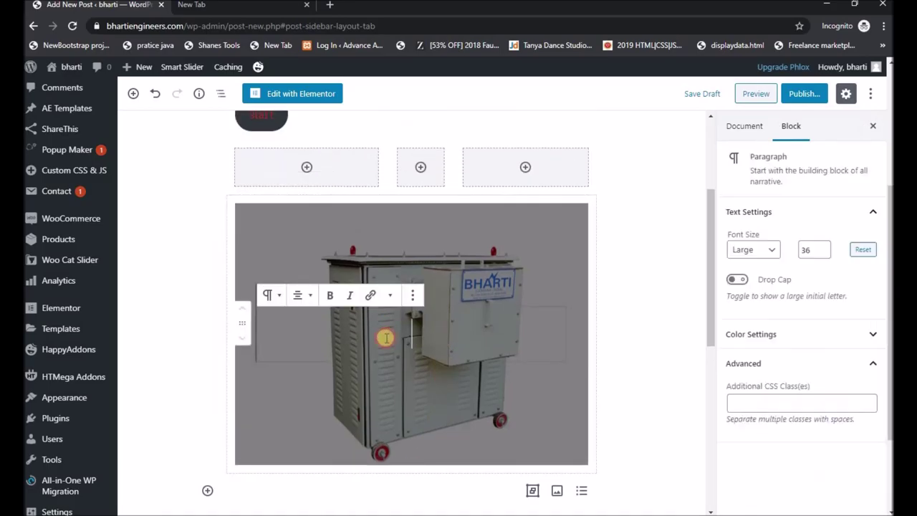
pyautogui.write('yugggyy')
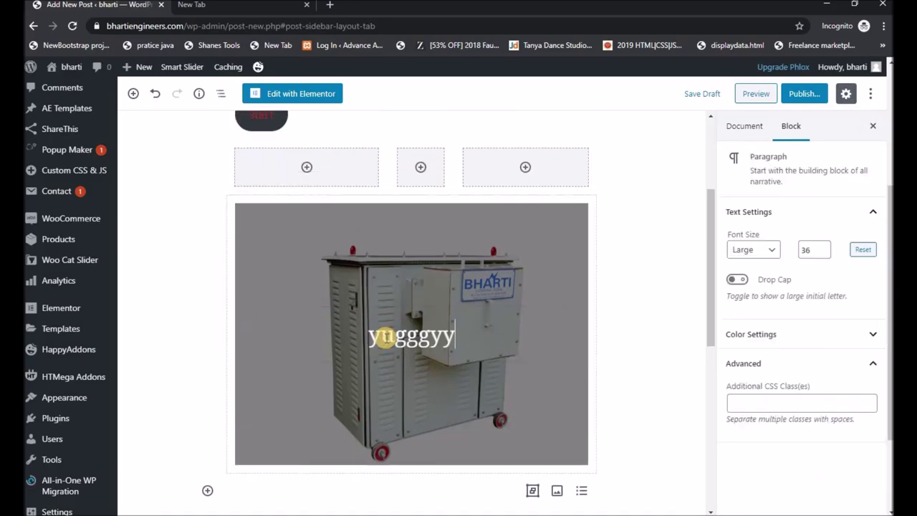
pyautogui.click(459, 333)
pyautogui.moveTo(459, 333); pyautogui.dragTo(371, 335)
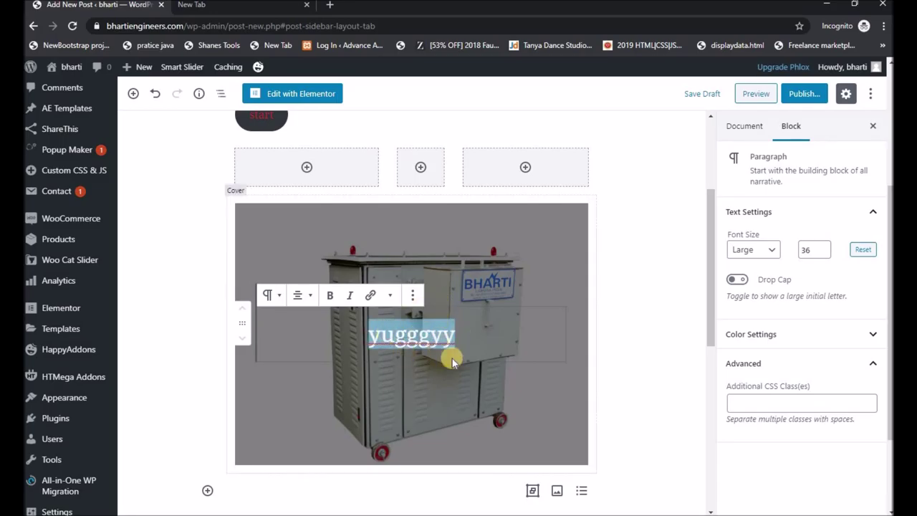
# Show the title's block options and the Cover's media selection dialog, leaving the image as it is.
pyautogui.click(413, 295)
pyautogui.click(455, 287)
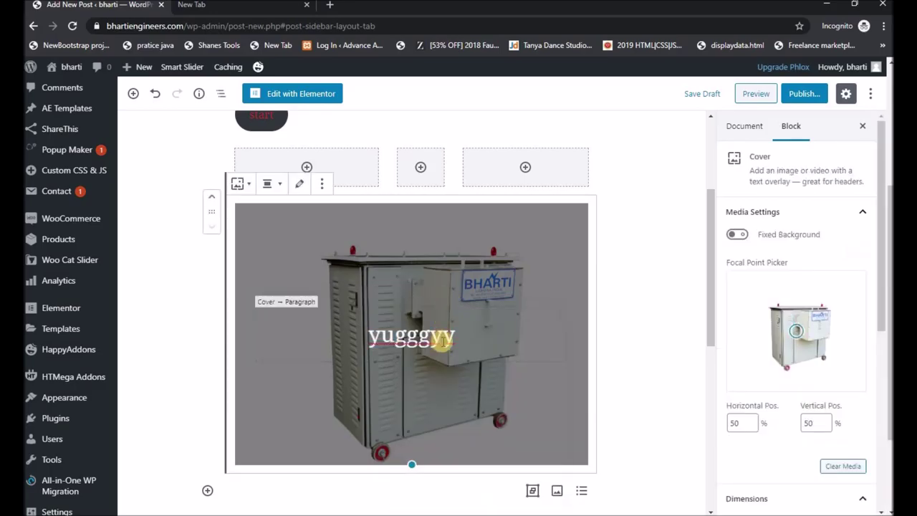
pyautogui.click(300, 183)
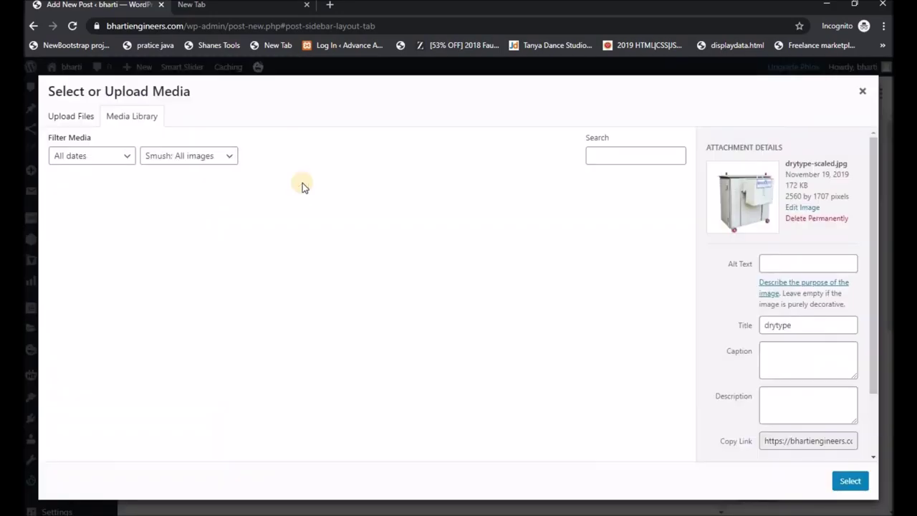
pyautogui.click(862, 91)
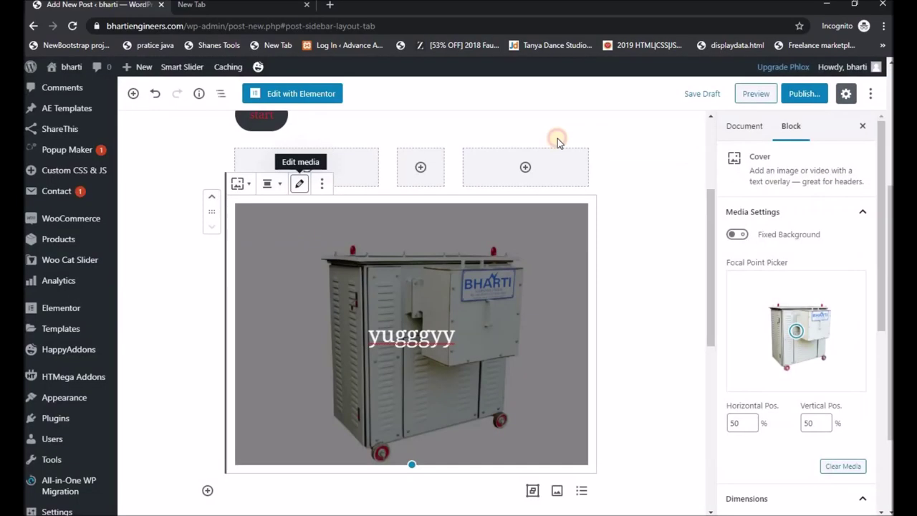
# Try right alignment on the Cover block and undo it.
pyautogui.click(277, 188)
pyautogui.click(248, 130)
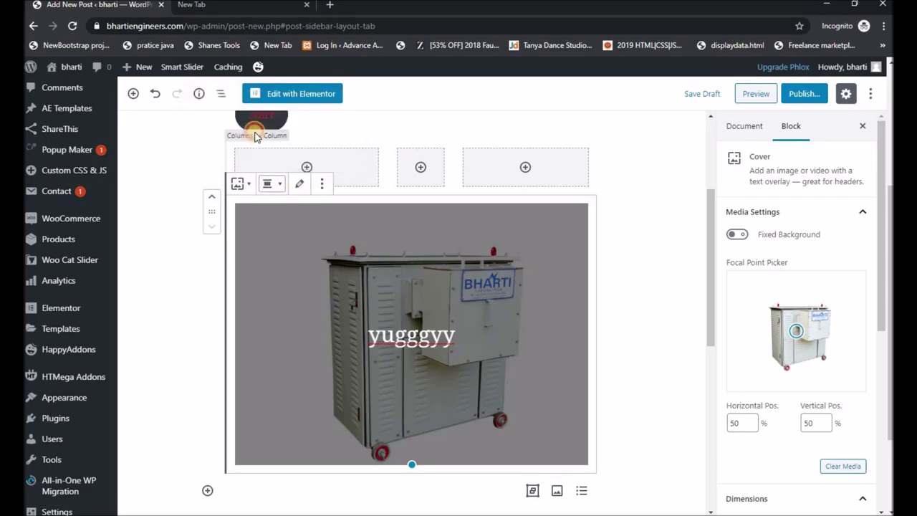
pyautogui.click(268, 186)
pyautogui.click(234, 151)
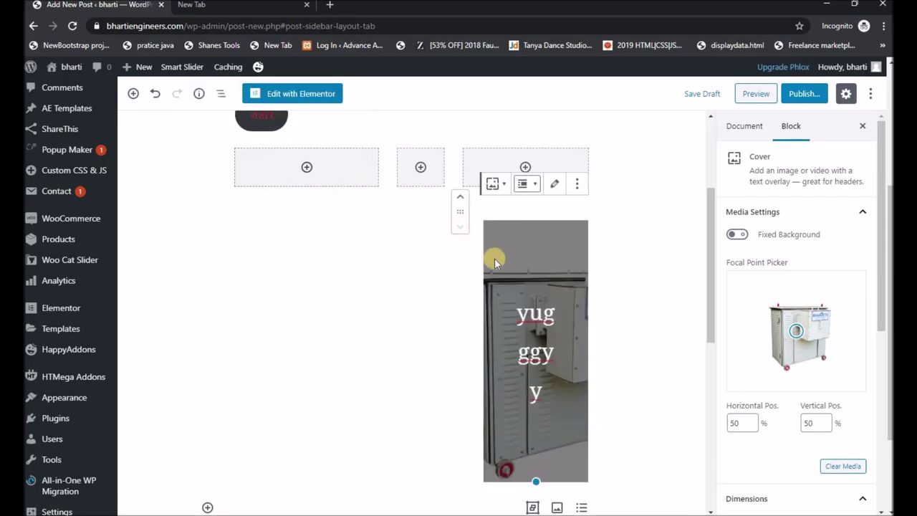
pyautogui.hotkey('ctrl', 'z')
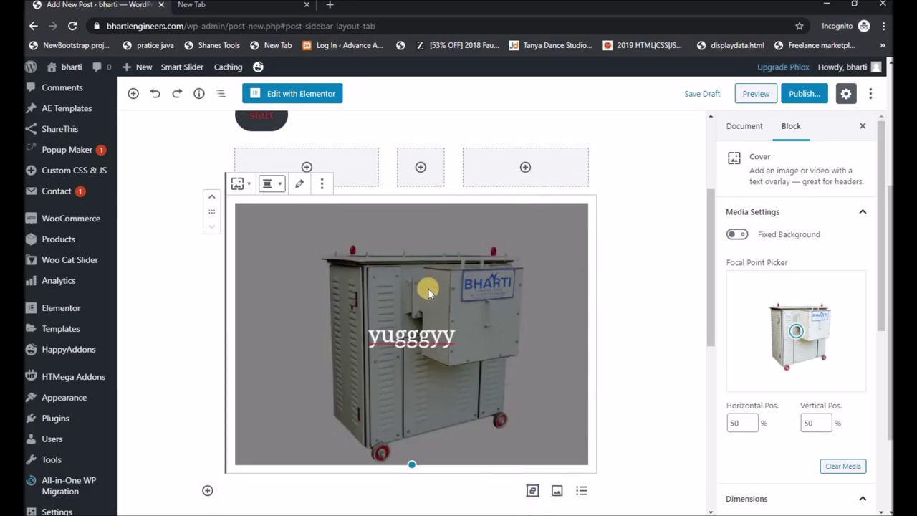
# Move the Cover block up to directly below the post title.
pyautogui.scroll(-1, 434, 317)
pyautogui.rightClick(401, 311)
pyautogui.click(345, 244)
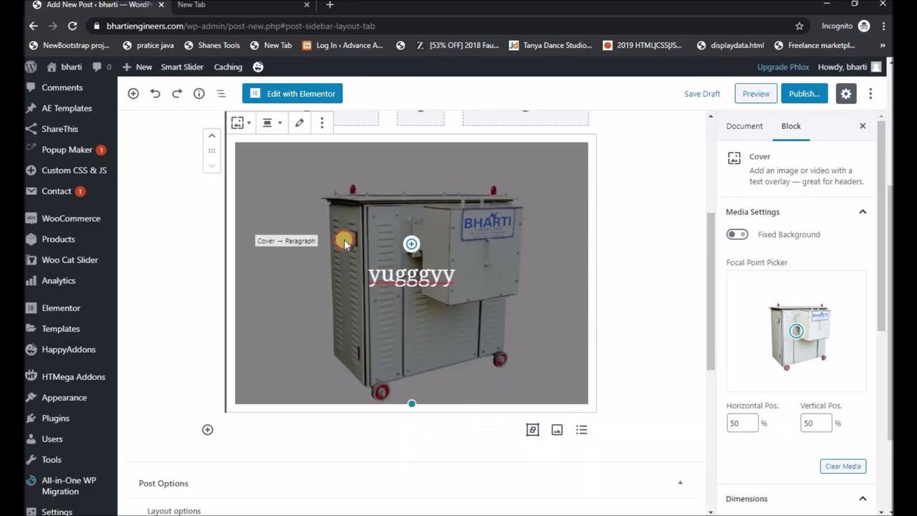
pyautogui.scroll(2, 266, 227)
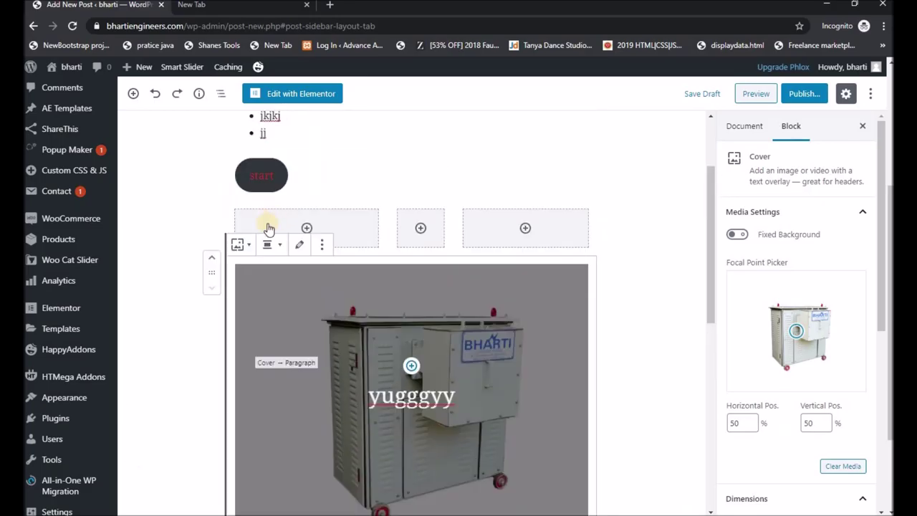
pyautogui.click(212, 262)
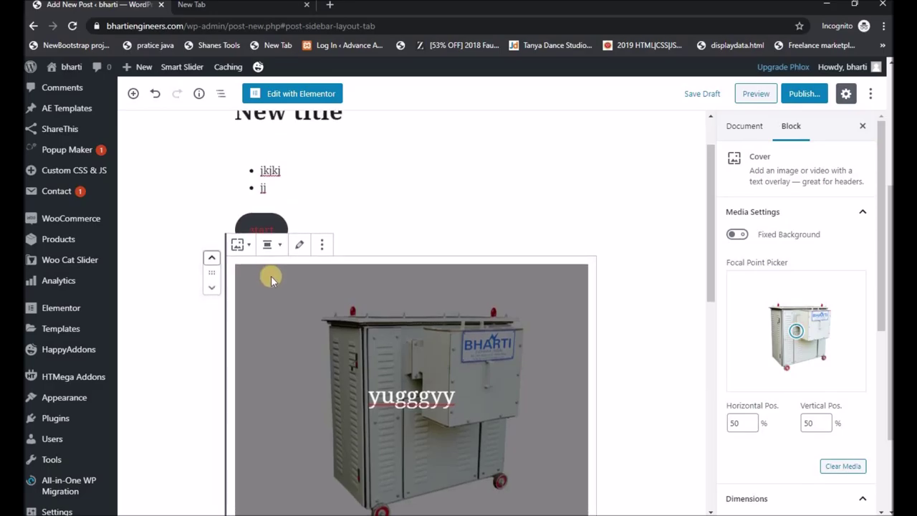
pyautogui.click(208, 260)
pyautogui.click(208, 262)
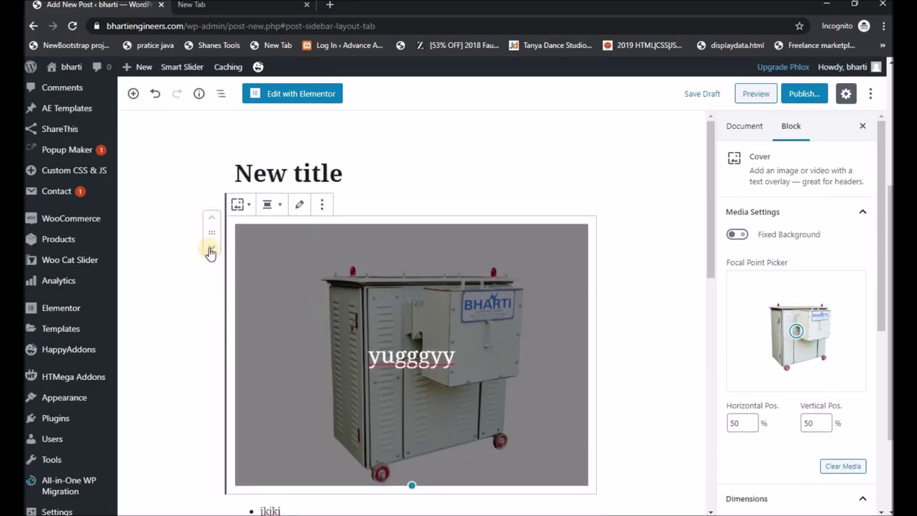
# Move the Cover block down to the end of the post and back up one place, between the button and the columns.
pyautogui.scroll(-2, 372, 264)
pyautogui.scroll(-4, 372, 263)
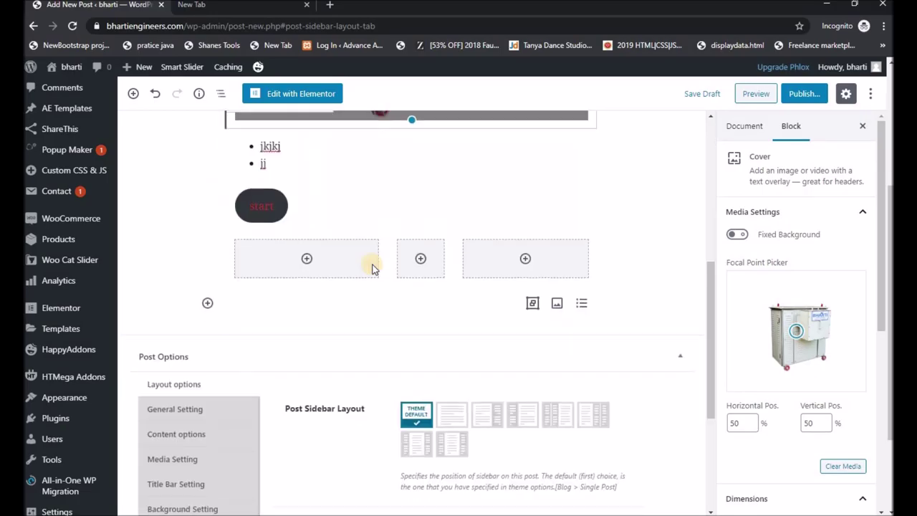
pyautogui.scroll(5, 308, 241)
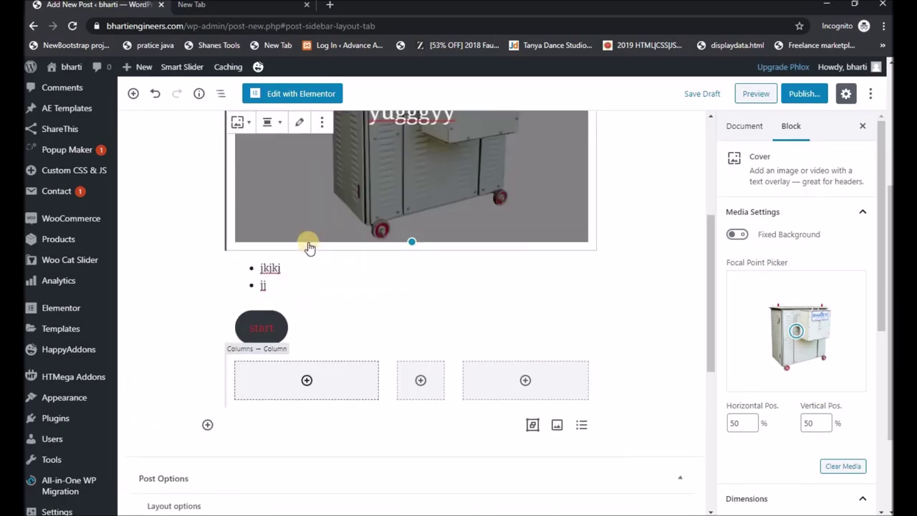
pyautogui.click(215, 189)
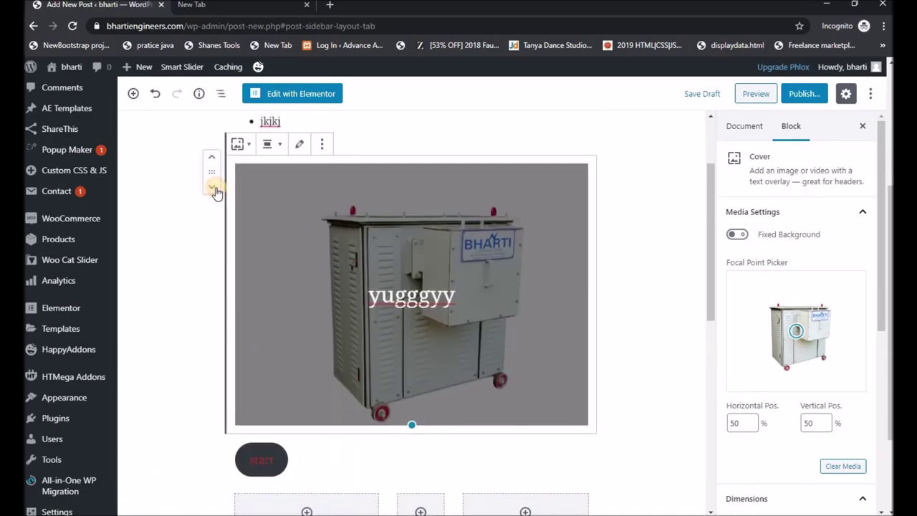
pyautogui.click(214, 189)
pyautogui.click(215, 188)
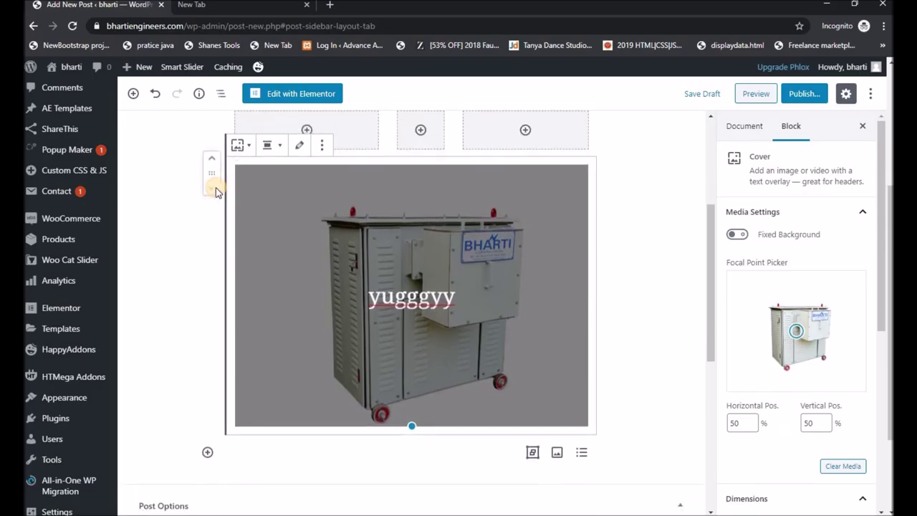
pyautogui.click(211, 161)
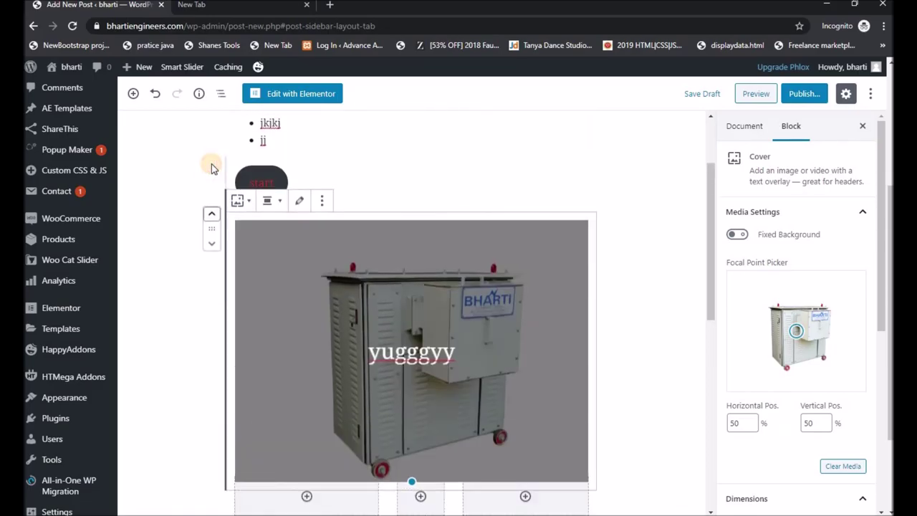
# Move the Cover block up to directly below the post title and back down below the button.
pyautogui.click(210, 214)
pyautogui.click(210, 214)
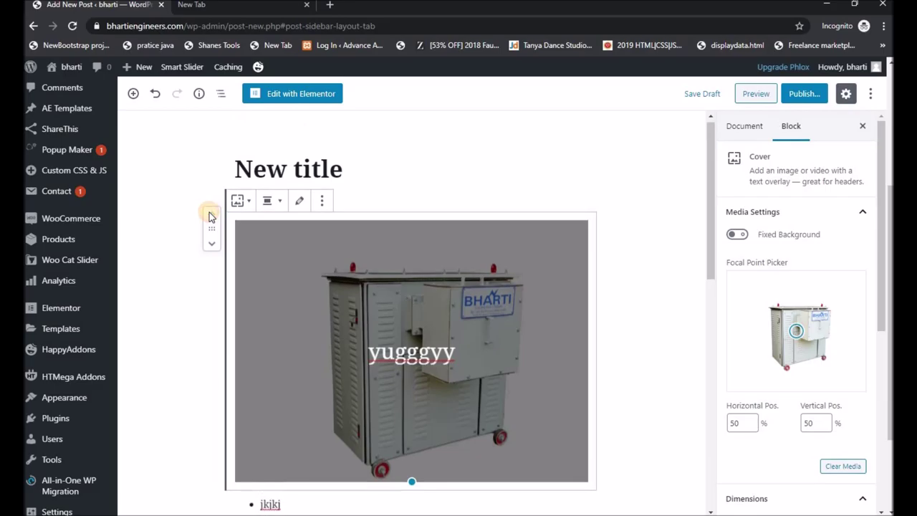
pyautogui.click(213, 246)
pyautogui.click(213, 246)
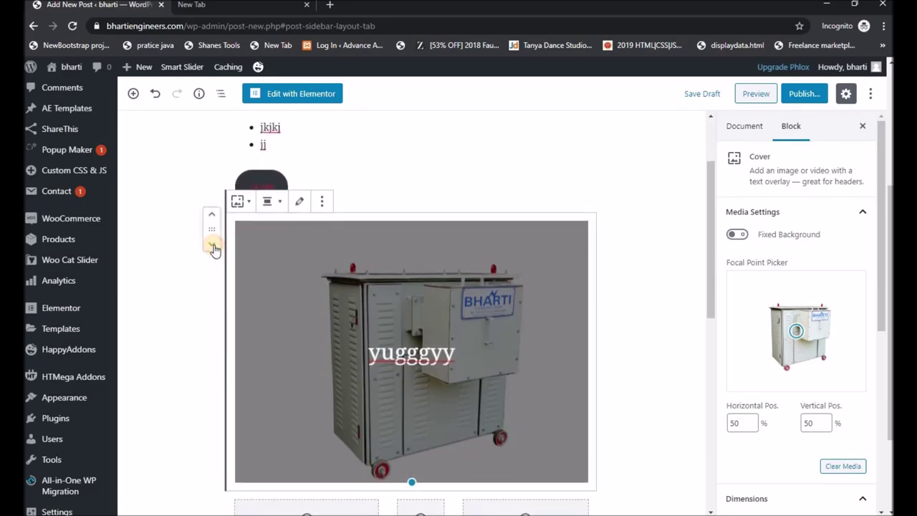
# Open the block library at the end of the post and examine the Common Blocks, Formatting and Layout Elements categories.
pyautogui.click(207, 441)
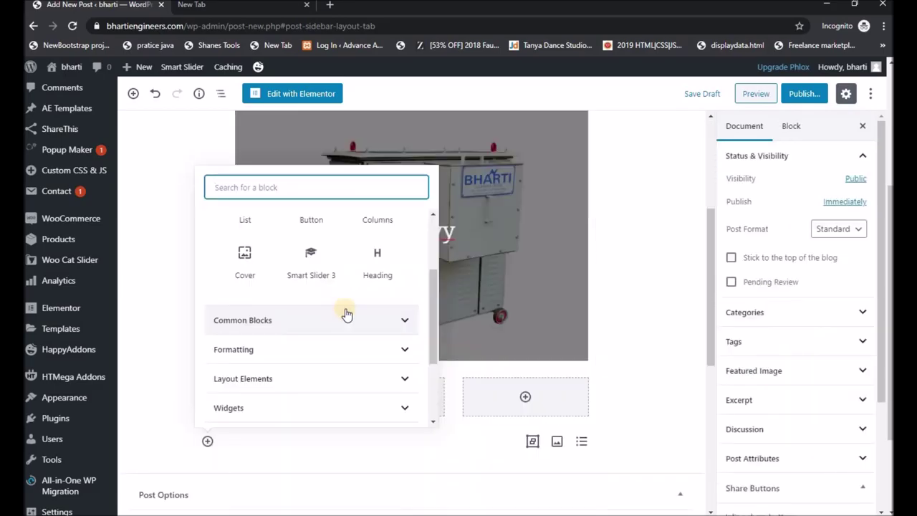
pyautogui.click(377, 324)
pyautogui.scroll(-5, 349, 290)
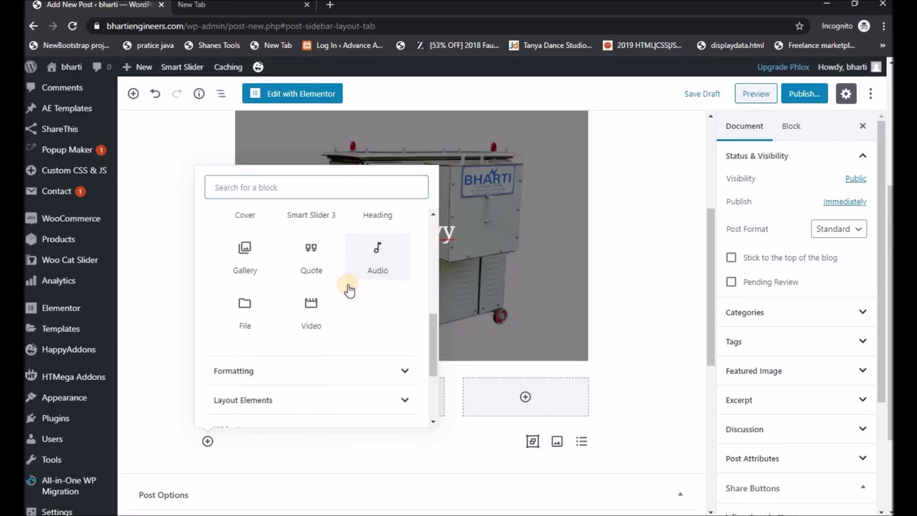
pyautogui.click(302, 309)
pyautogui.scroll(-5, 301, 306)
pyautogui.scroll(3, 302, 305)
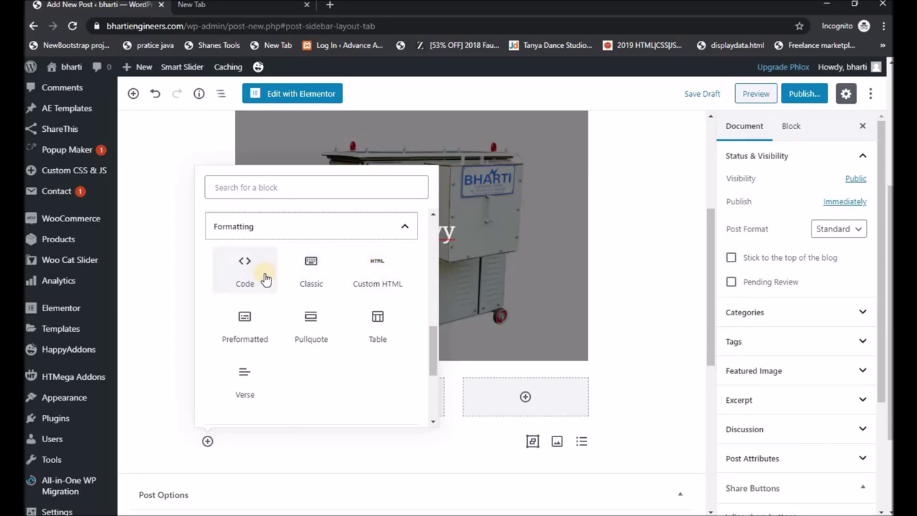
pyautogui.scroll(-3, 271, 281)
pyautogui.click(322, 252)
pyautogui.scroll(-1, 322, 257)
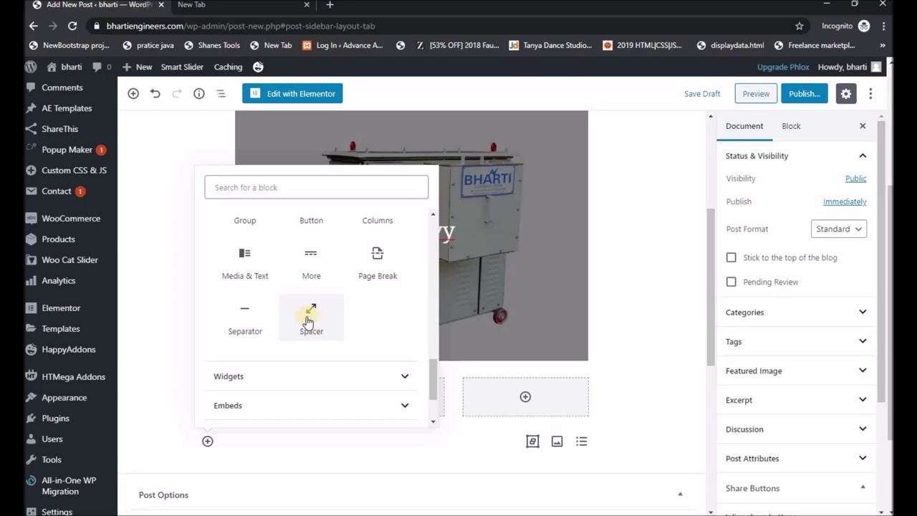
pyautogui.scroll(-2, 262, 333)
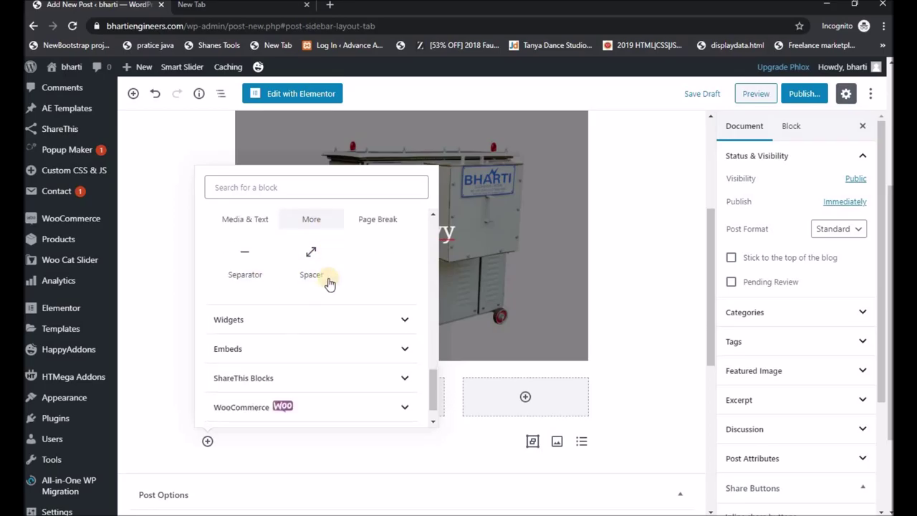
# Expand the Widgets category of the block library and examine the widget blocks it offers.
pyautogui.click(308, 304)
pyautogui.scroll(-2, 311, 292)
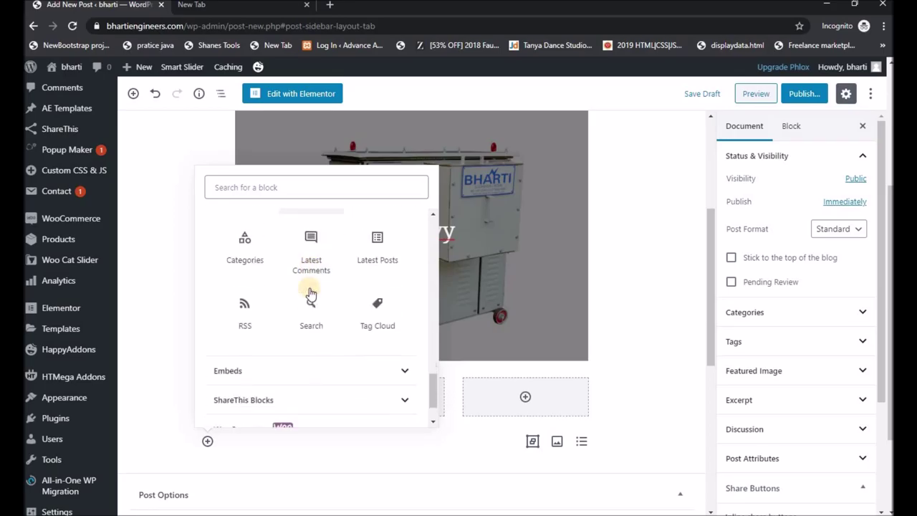
pyautogui.scroll(2, 311, 290)
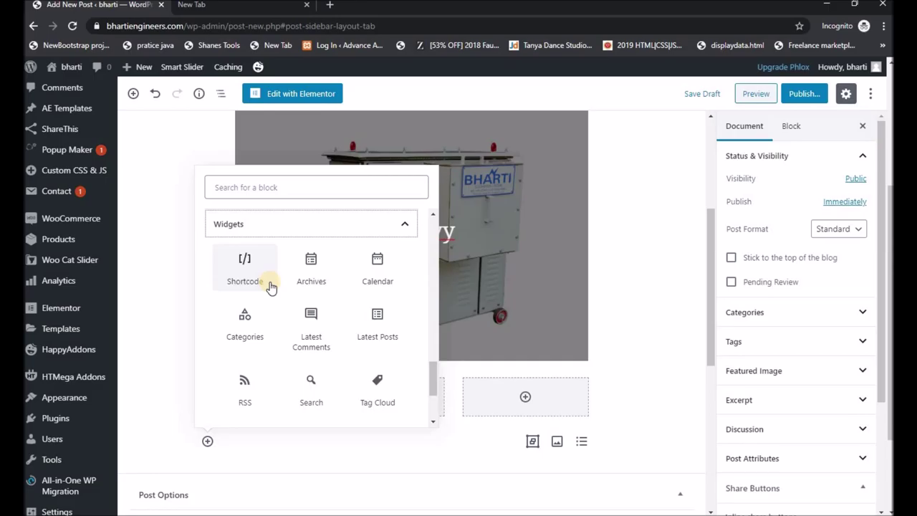
pyautogui.scroll(3, 272, 288)
pyautogui.scroll(-5, 272, 288)
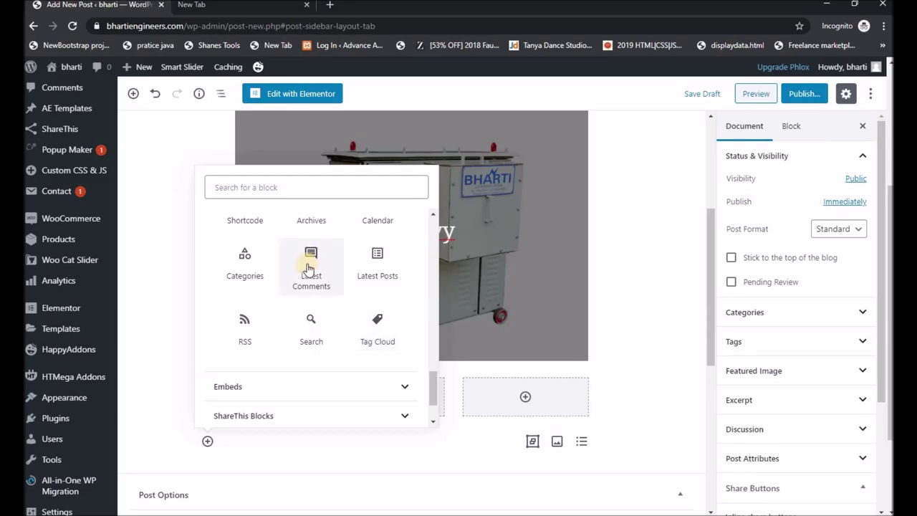
pyautogui.scroll(-1, 309, 258)
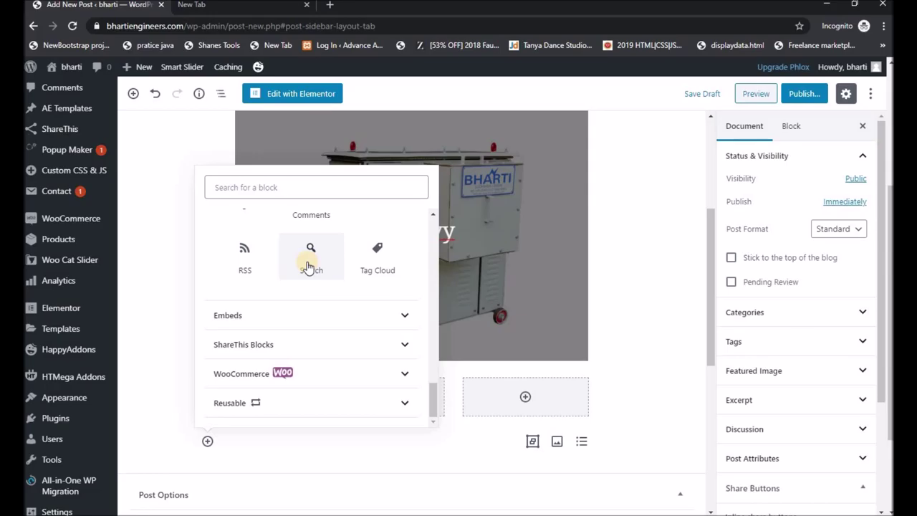
pyautogui.scroll(-3, 308, 267)
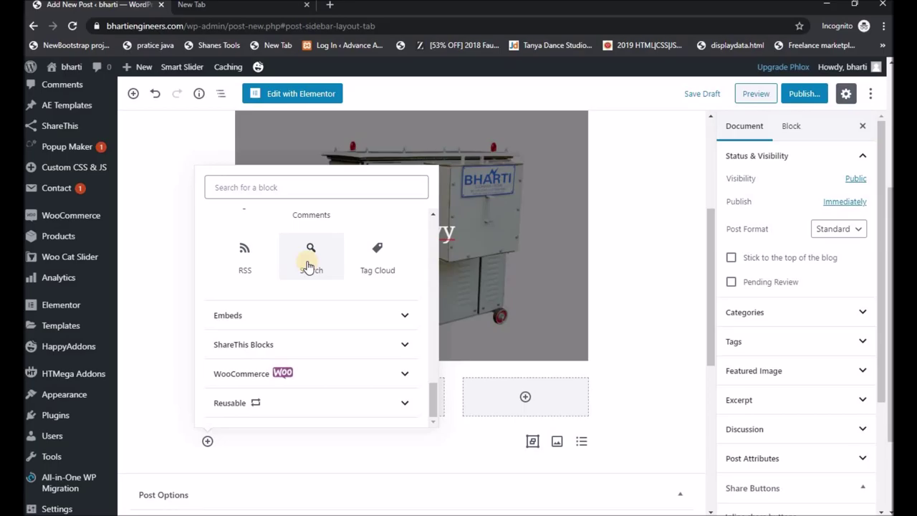
pyautogui.scroll(2, 307, 256)
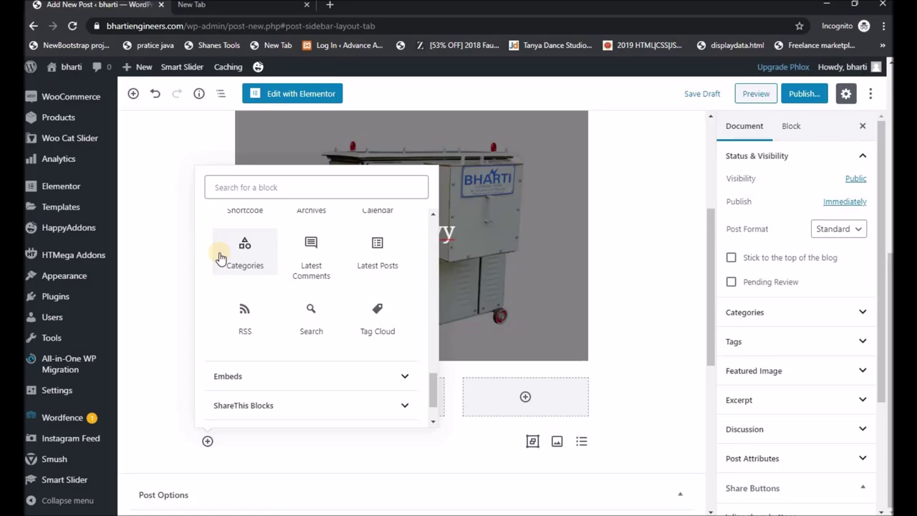
pyautogui.scroll(3, 220, 258)
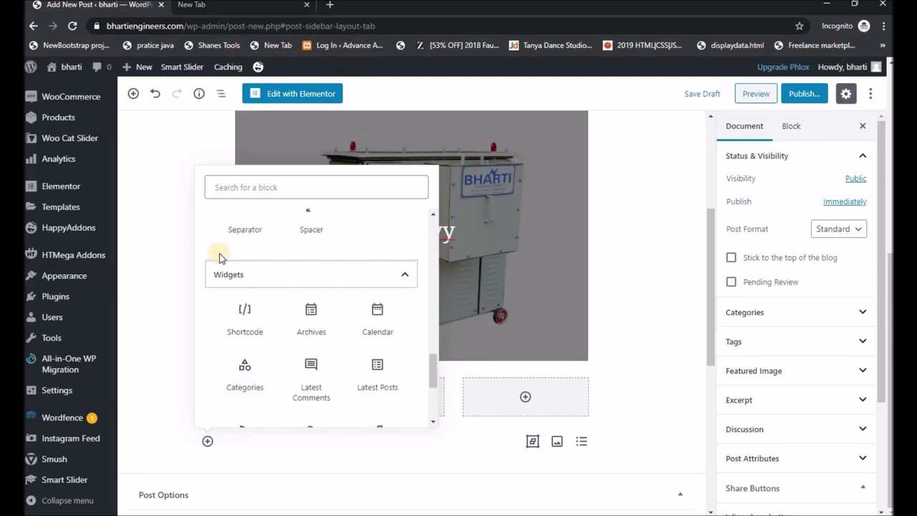
pyautogui.scroll(-3, 273, 294)
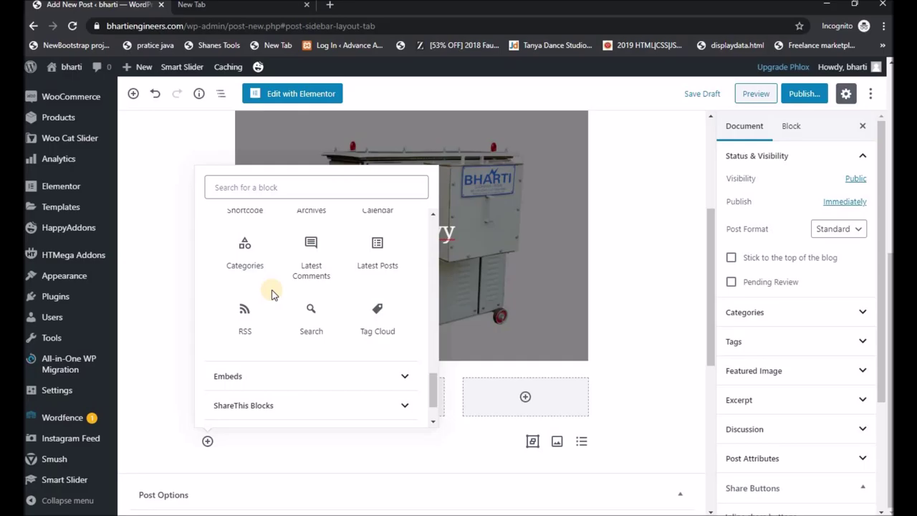
pyautogui.scroll(-2, 273, 294)
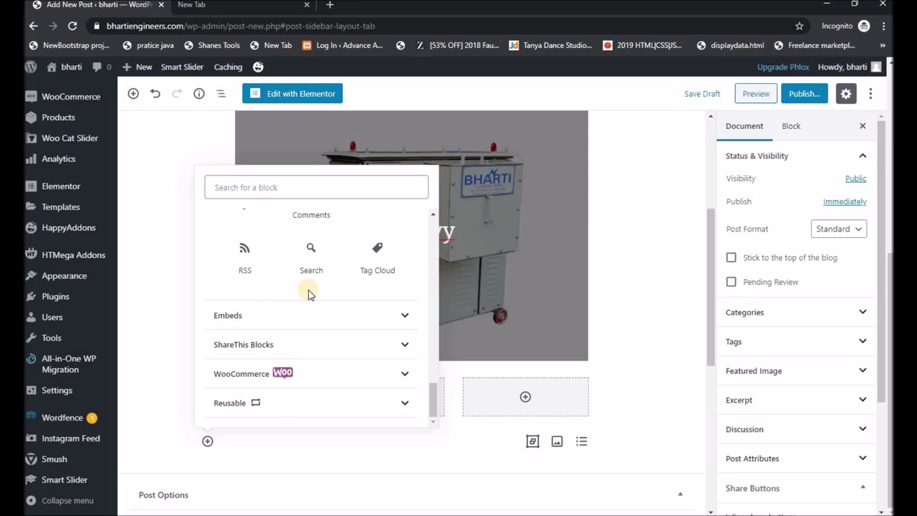
# Show the ShareThis Blocks and Reusable categories, return to Most Used and close the block library.
pyautogui.click(358, 345)
pyautogui.click(360, 403)
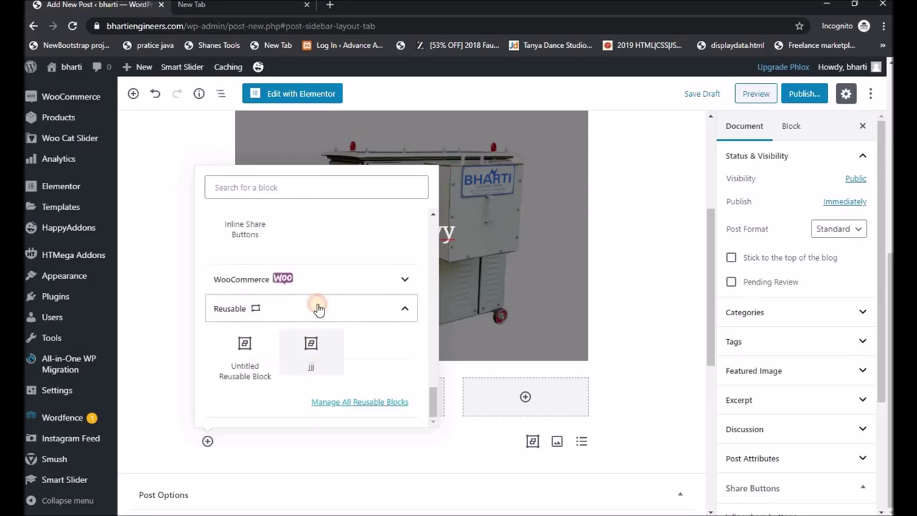
pyautogui.scroll(15, 315, 333)
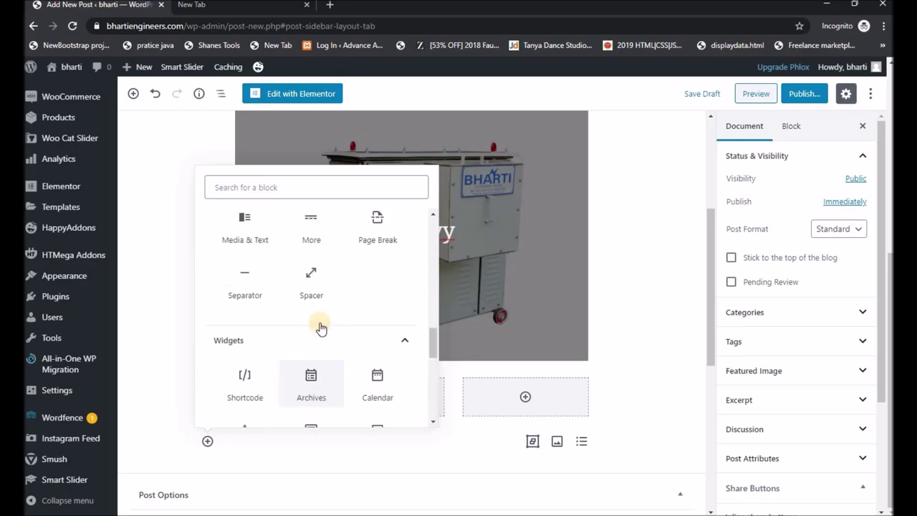
pyautogui.scroll(2, 320, 327)
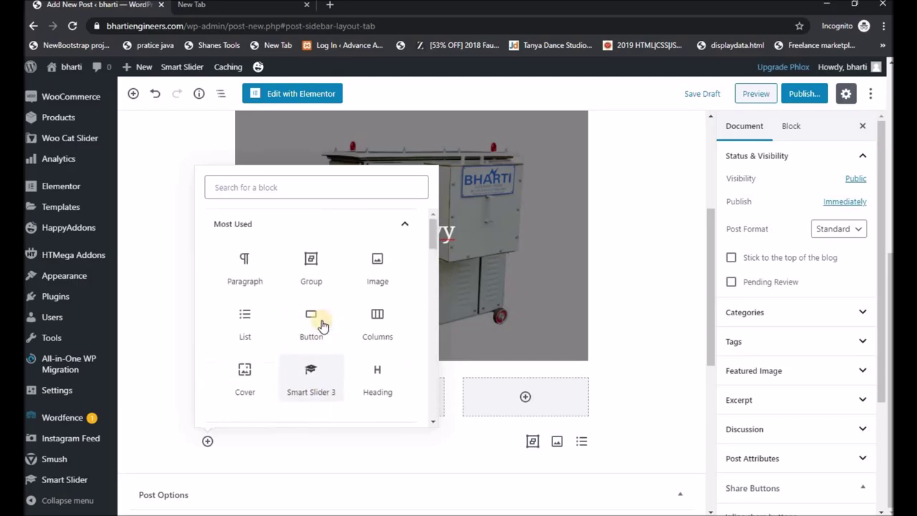
pyautogui.click(654, 264)
# Select the bulleted List block and review the post's content from the title down to the Cover and columns.
pyautogui.scroll(3, 654, 264)
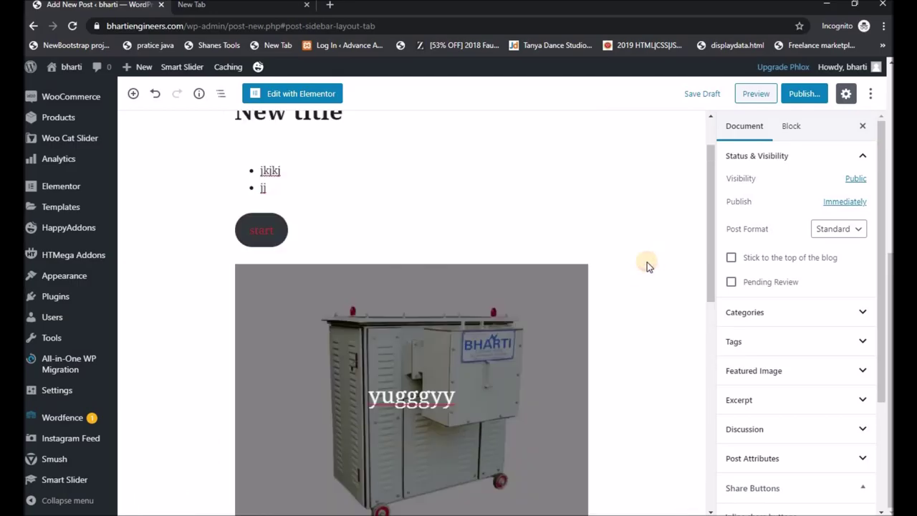
pyautogui.click(295, 229)
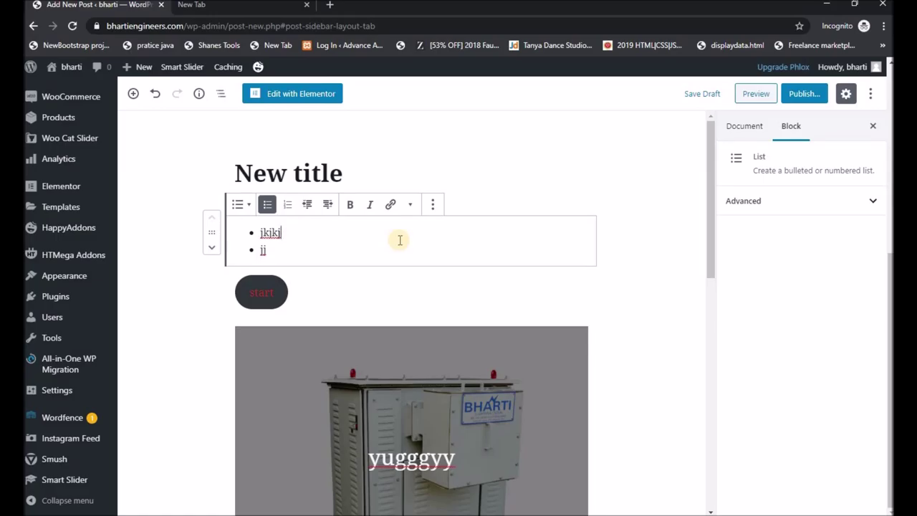
pyautogui.click(714, 166)
pyautogui.moveTo(714, 166); pyautogui.dragTo(696, 203)
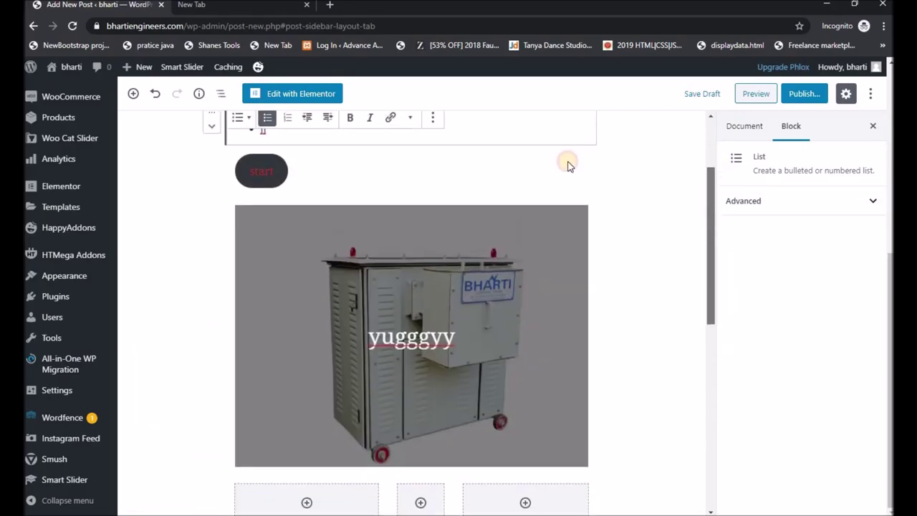
pyautogui.scroll(1, 246, 197)
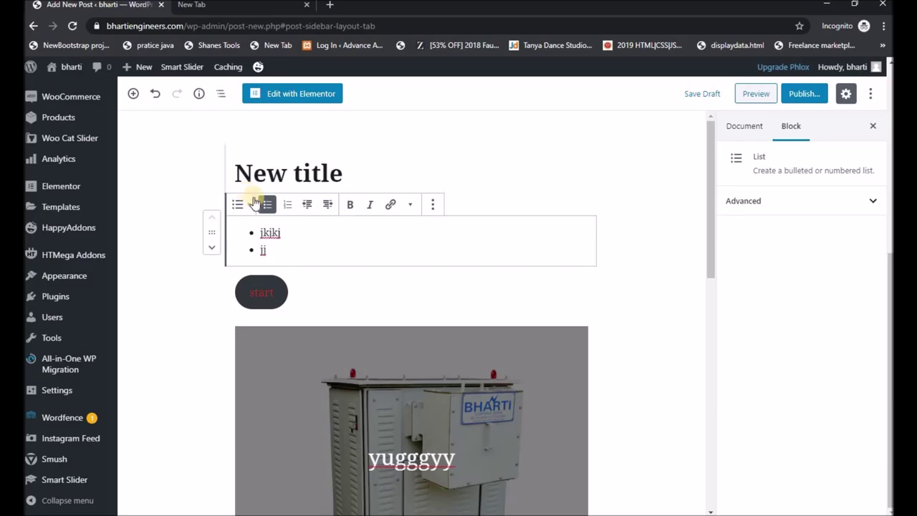
pyautogui.scroll(-2, 252, 197)
pyautogui.scroll(-3, 252, 199)
pyautogui.scroll(3, 251, 199)
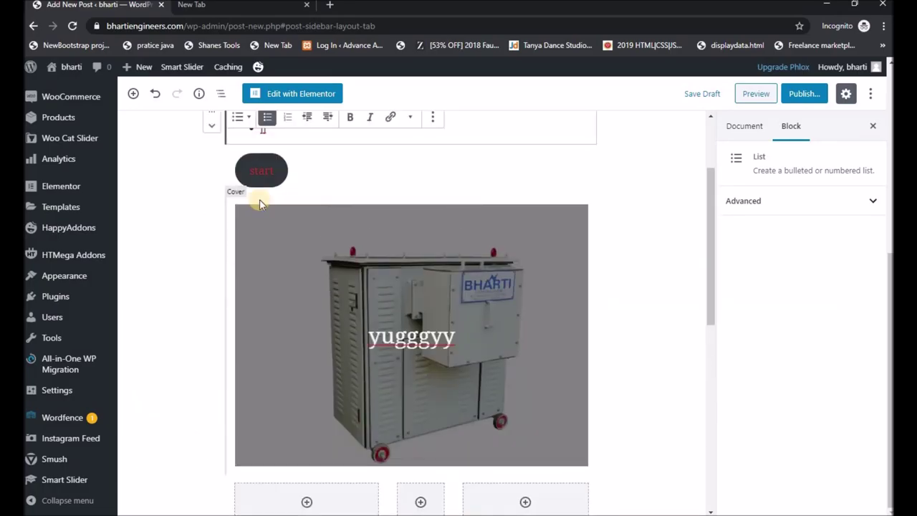
pyautogui.scroll(2, 259, 199)
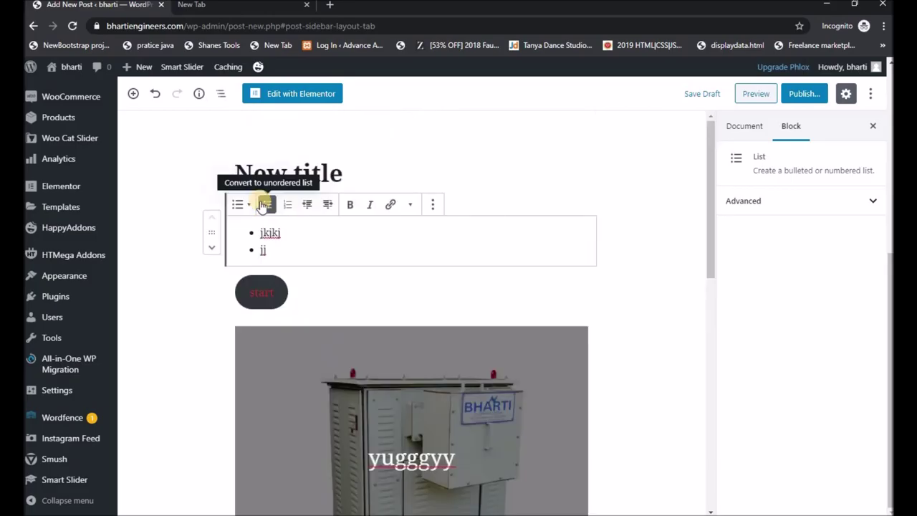
# Open the live site in a new browser tab and return to the post editor to review the draft while it loads.
pyautogui.moveTo(63, 67)
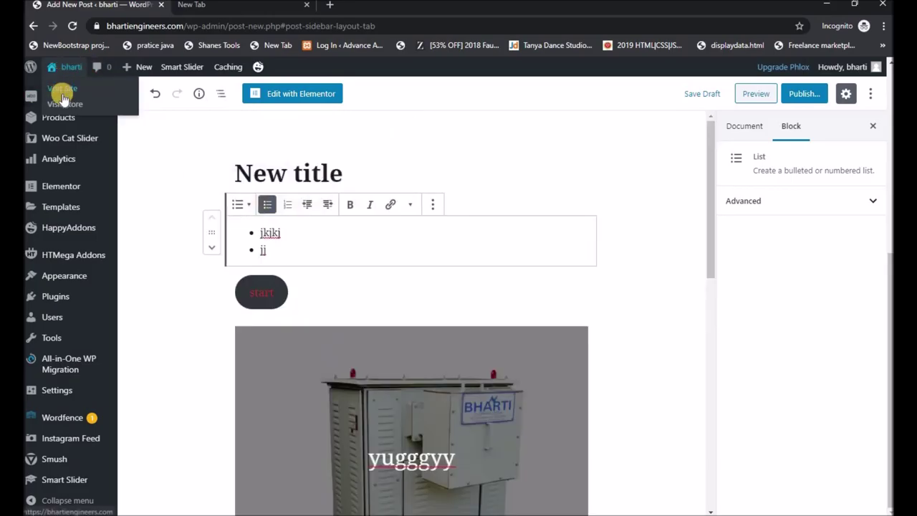
pyautogui.click(63, 93)
pyautogui.click(133, 7)
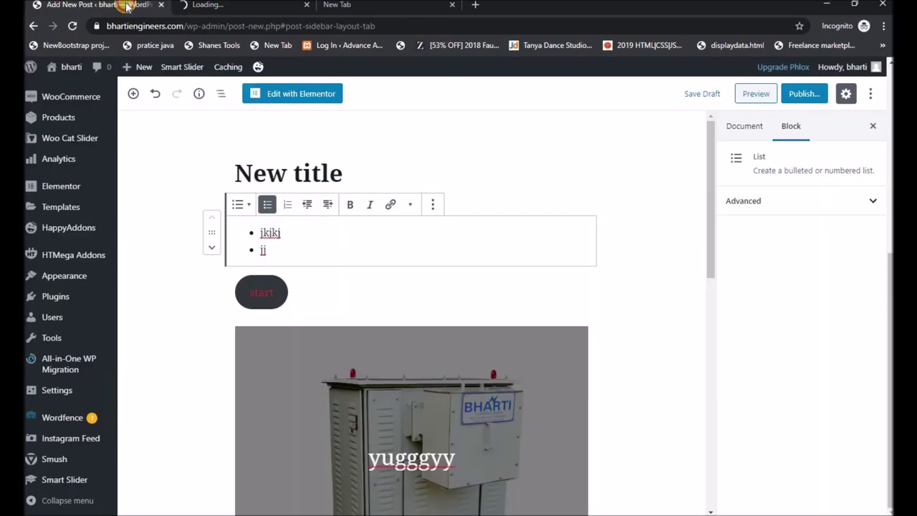
pyautogui.scroll(-3, 230, 264)
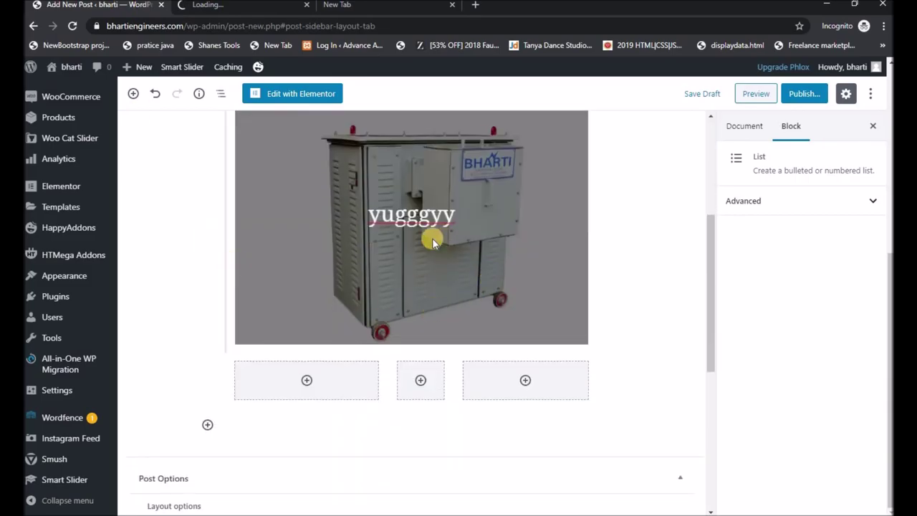
pyautogui.scroll(3, 432, 238)
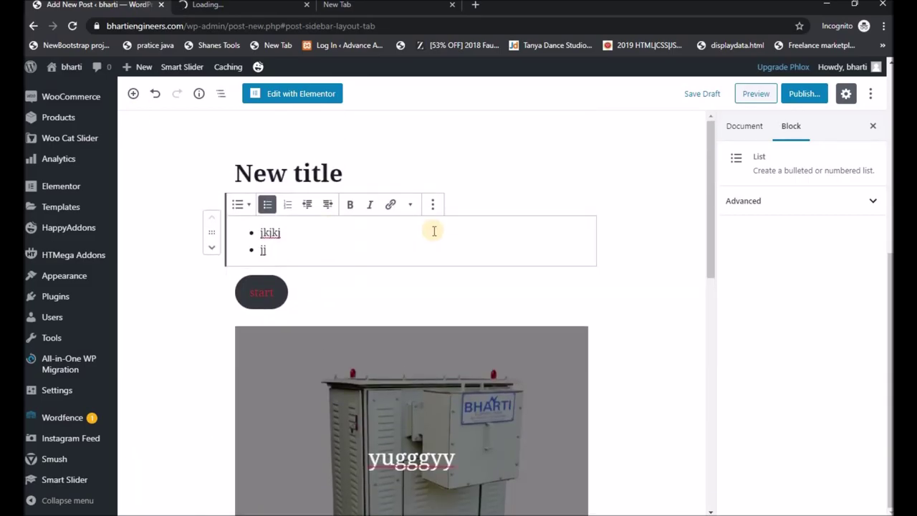
pyautogui.scroll(-3, 435, 231)
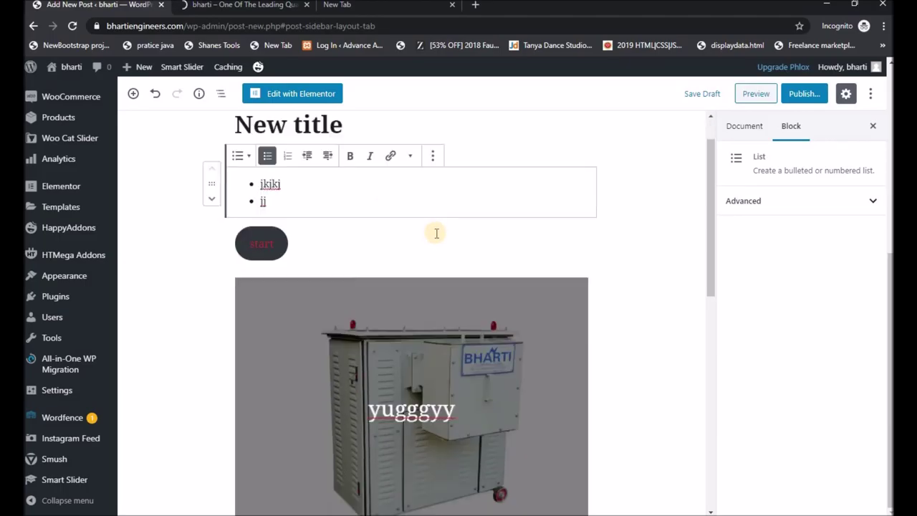
pyautogui.scroll(3, 380, 221)
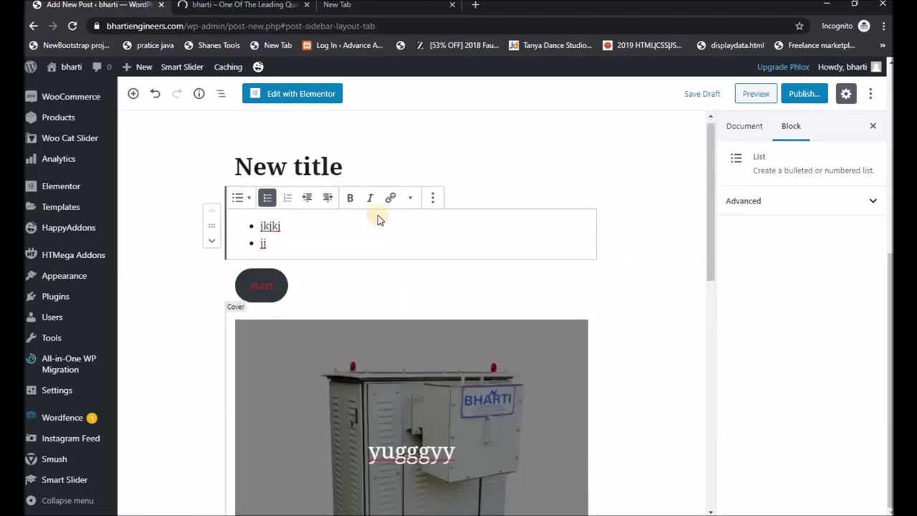
# Switch to the live site's tab and look over the homepage's banner slider and product sections.
pyautogui.click(248, 6)
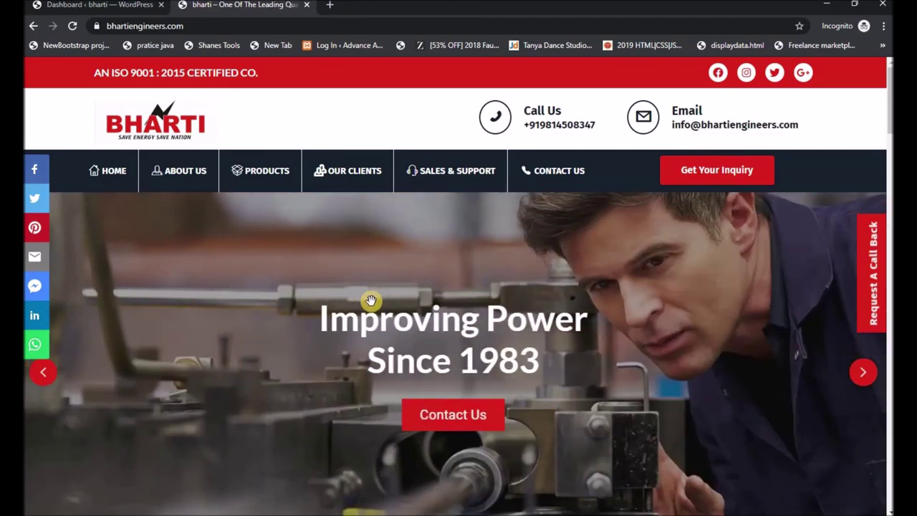
pyautogui.scroll(-4, 376, 304)
pyautogui.scroll(-5, 375, 306)
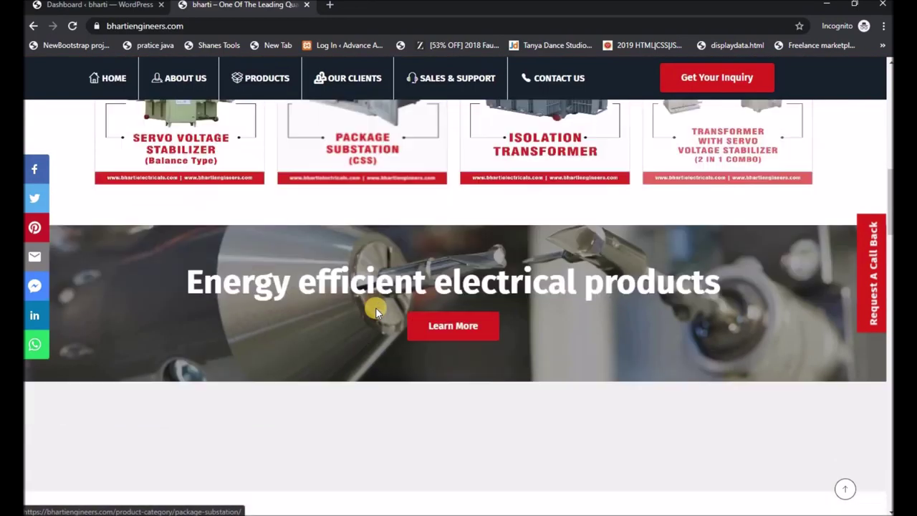
pyautogui.scroll(9, 375, 308)
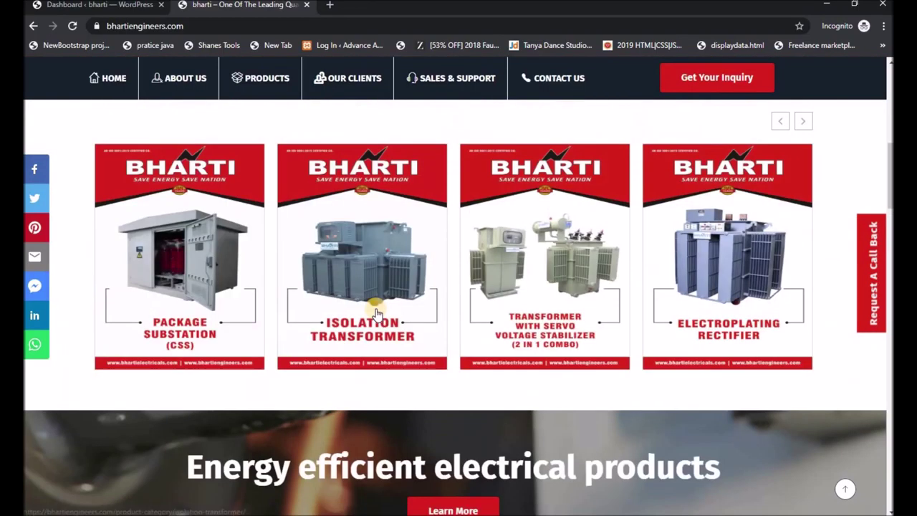
pyautogui.scroll(-6, 374, 307)
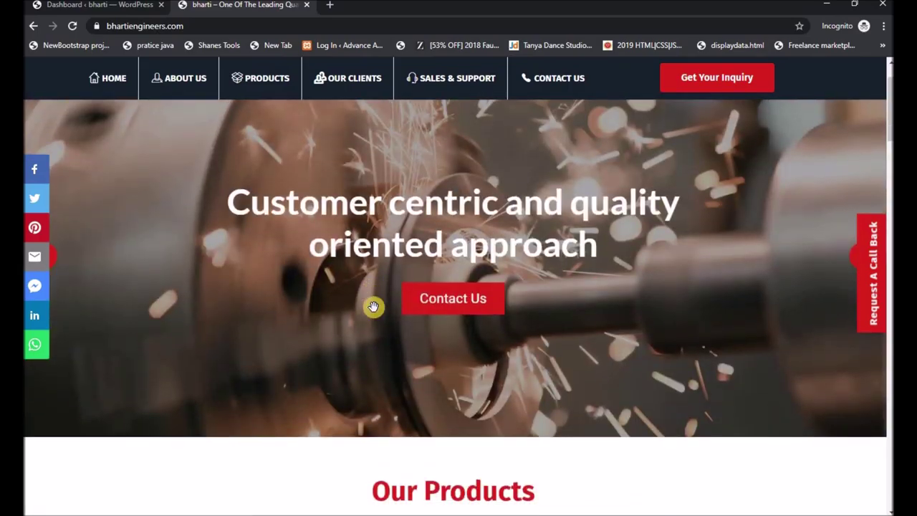
# Look over the homepage's product carousel, return to the page header and show the Products navigation's list of product types.
pyautogui.scroll(-1, 374, 308)
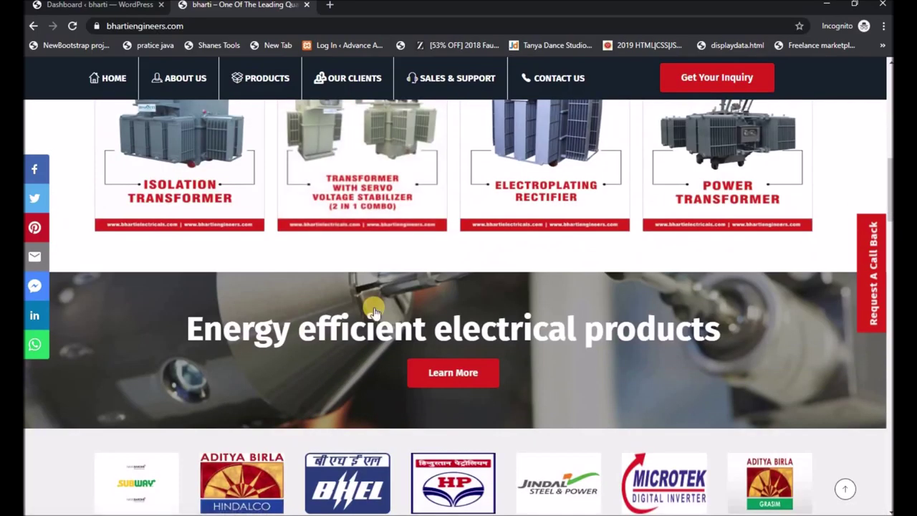
pyautogui.scroll(3, 888, 147)
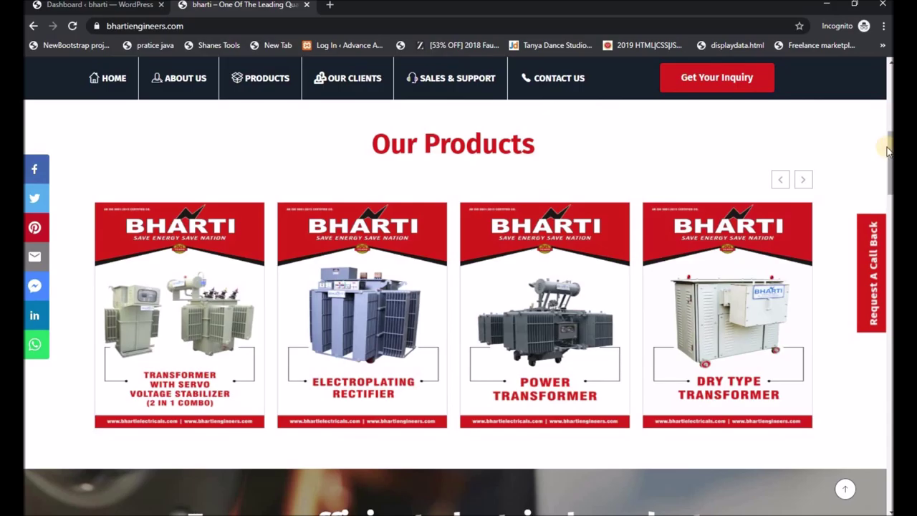
pyautogui.moveTo(889, 151); pyautogui.dragTo(878, 71)
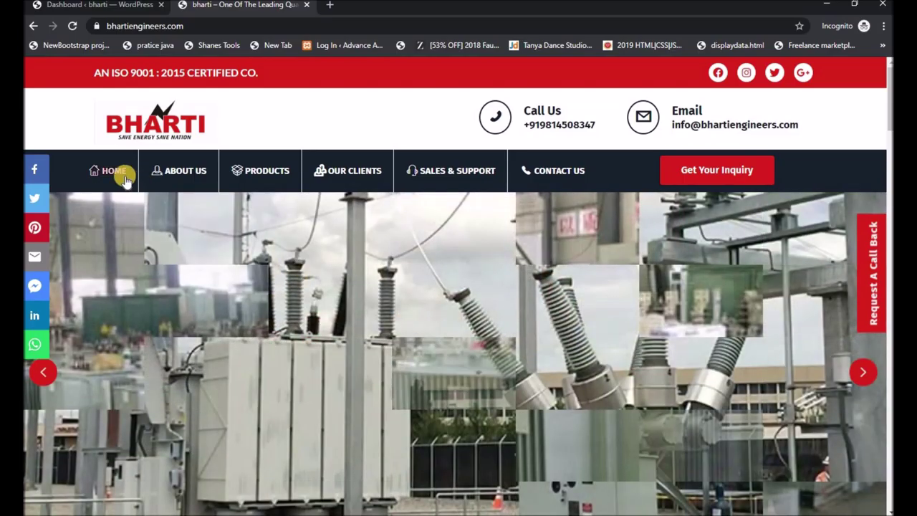
pyautogui.moveTo(262, 170)
pyautogui.scroll(-10, 308, 247)
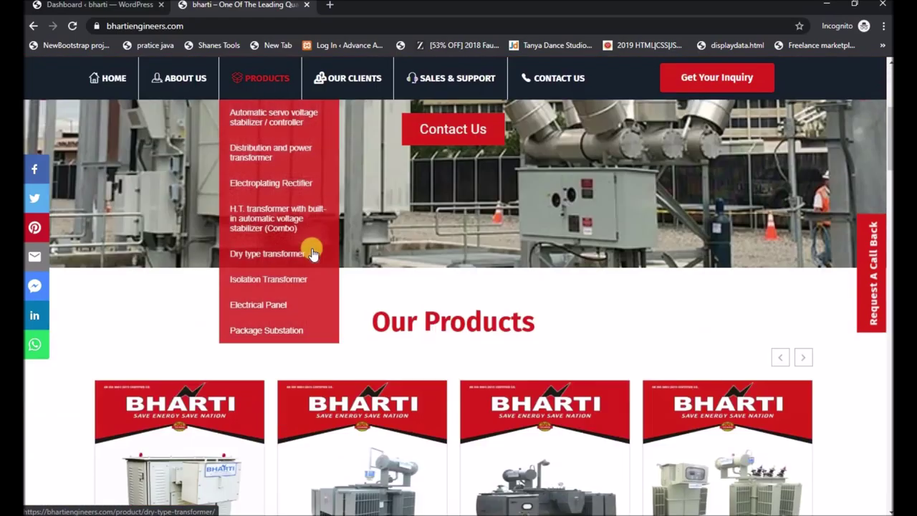
pyautogui.scroll(1, 301, 290)
# Review the homepage's client logos, Our Story, testimonials, Our Videos and Our Gallery sections, and return to Our Products.
pyautogui.scroll(-2, 296, 289)
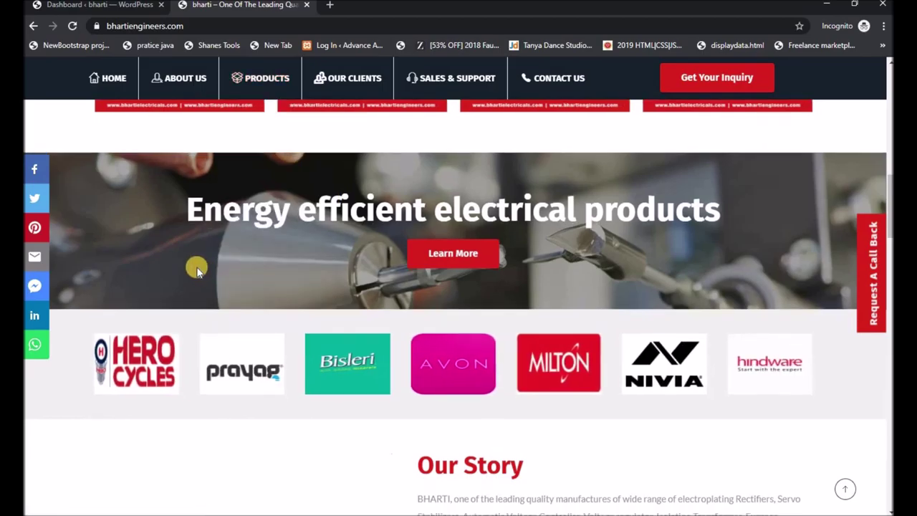
pyautogui.scroll(-2, 196, 266)
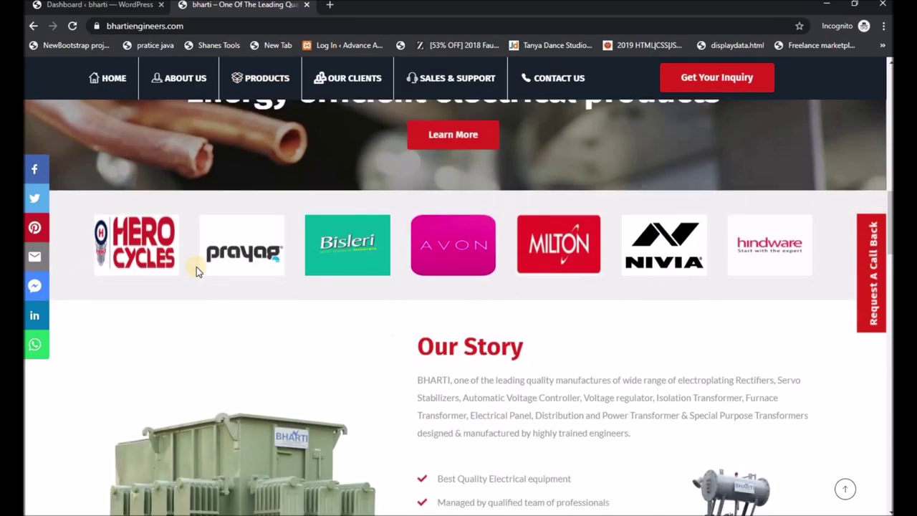
pyautogui.scroll(-10, 196, 267)
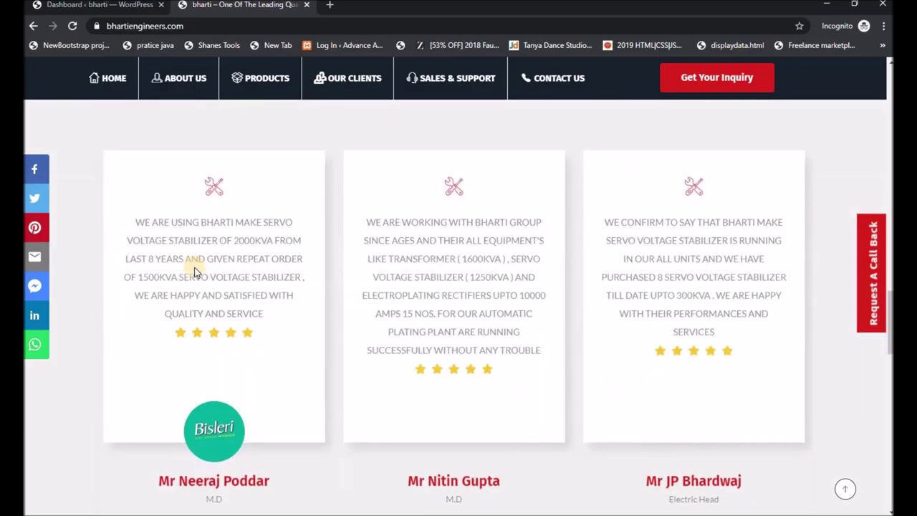
pyautogui.scroll(-8, 193, 273)
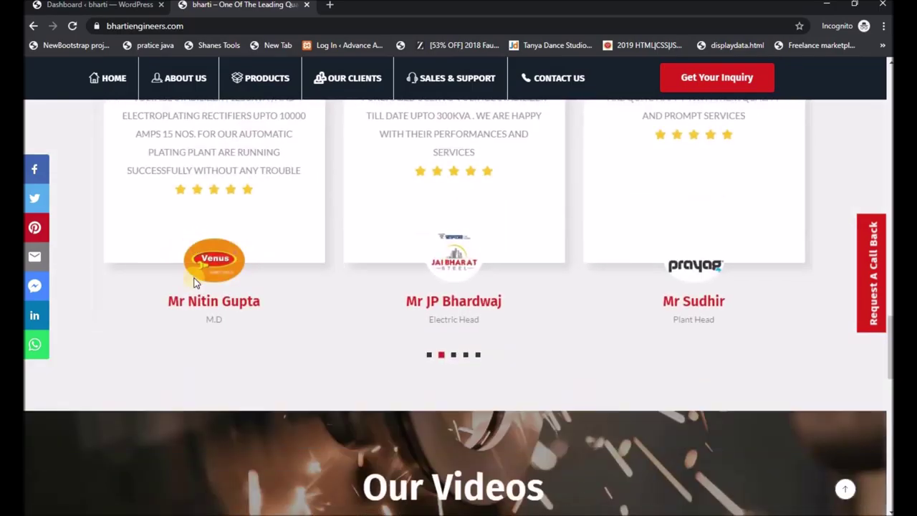
pyautogui.scroll(-2, 192, 277)
pyautogui.scroll(7, 385, 303)
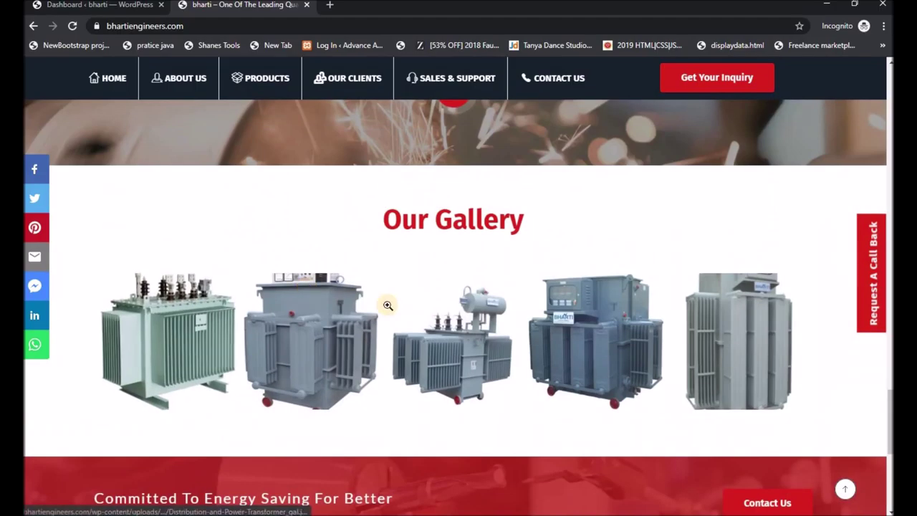
pyautogui.scroll(10, 445, 345)
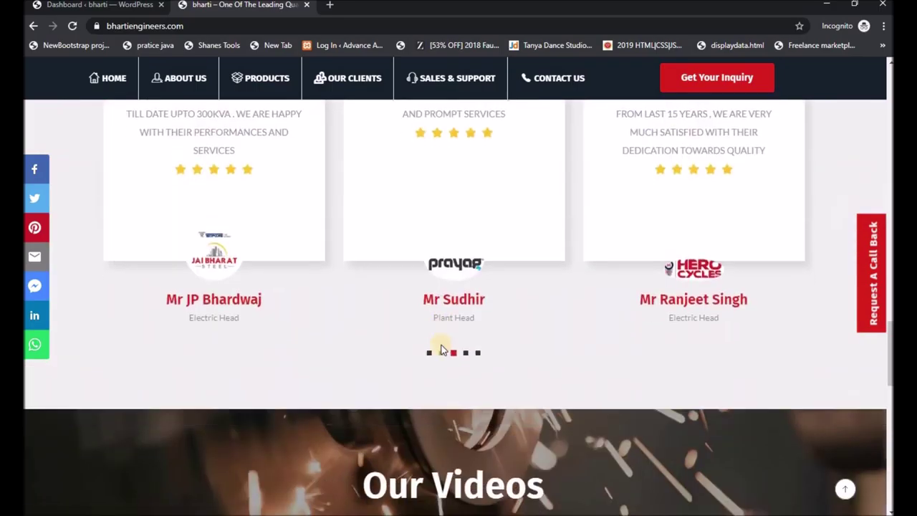
pyautogui.scroll(6, 430, 327)
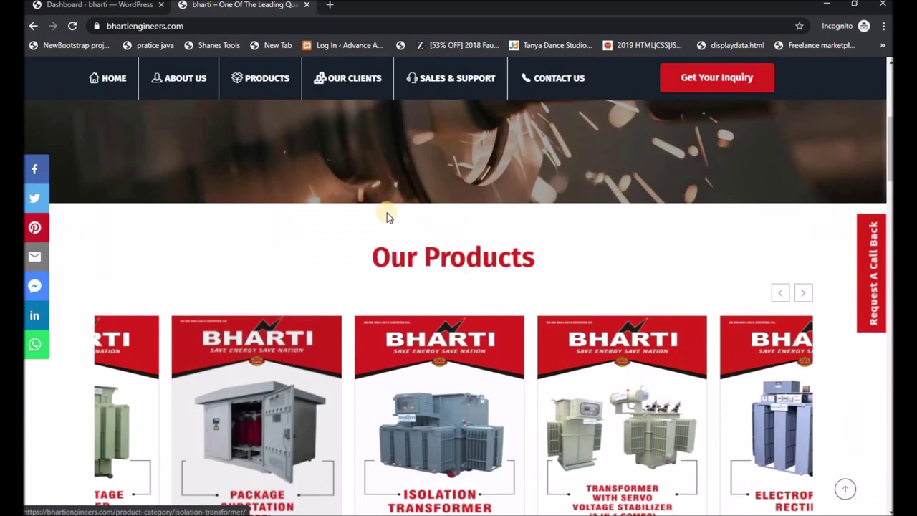
# Switch back to the WordPress dashboard's browser tab and look over its notices and welcome panel.
pyautogui.click(129, 6)
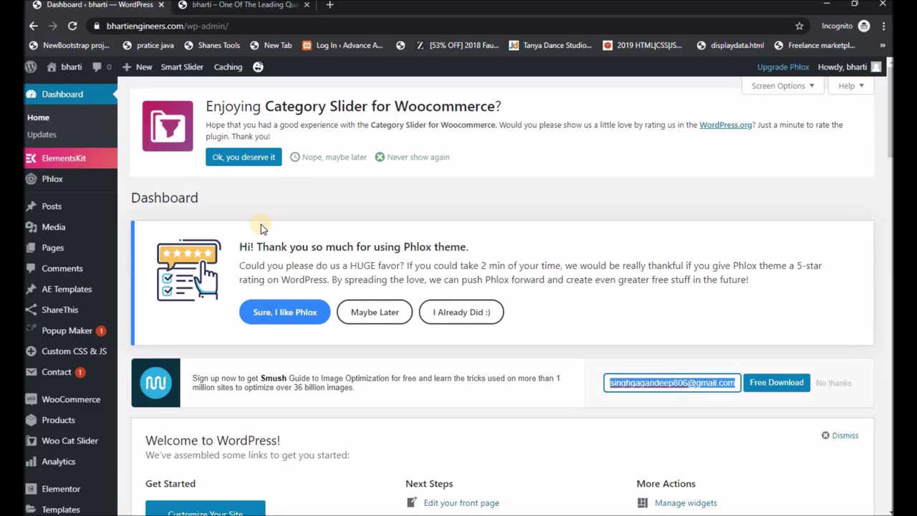
pyautogui.scroll(-2, 261, 224)
pyautogui.scroll(2, 261, 223)
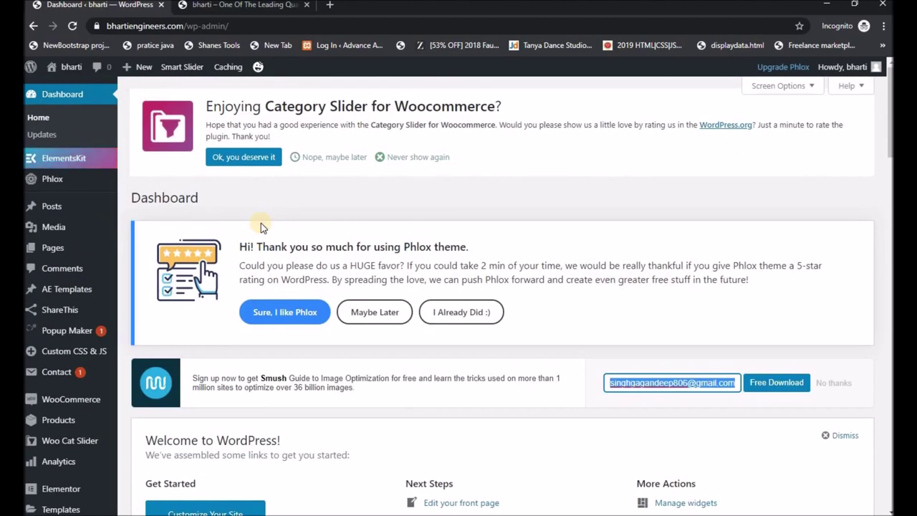
pyautogui.scroll(-3, 261, 223)
pyautogui.scroll(3, 261, 223)
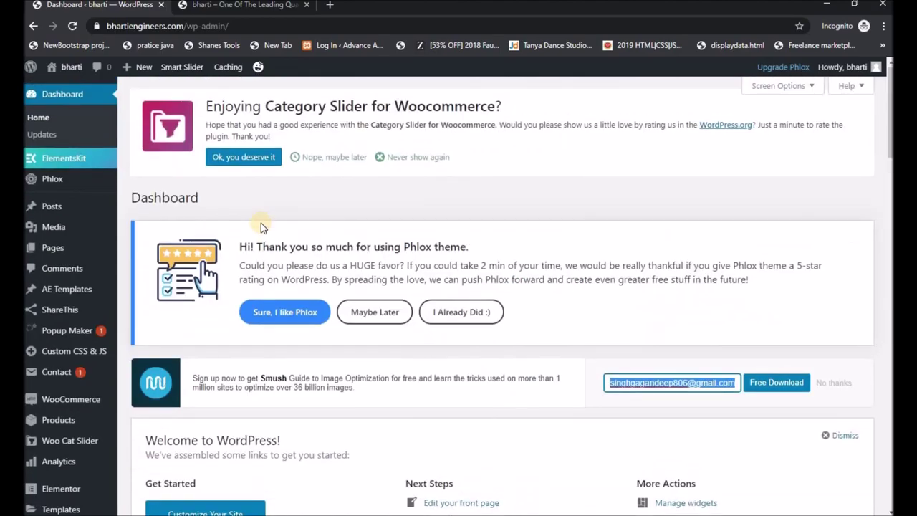